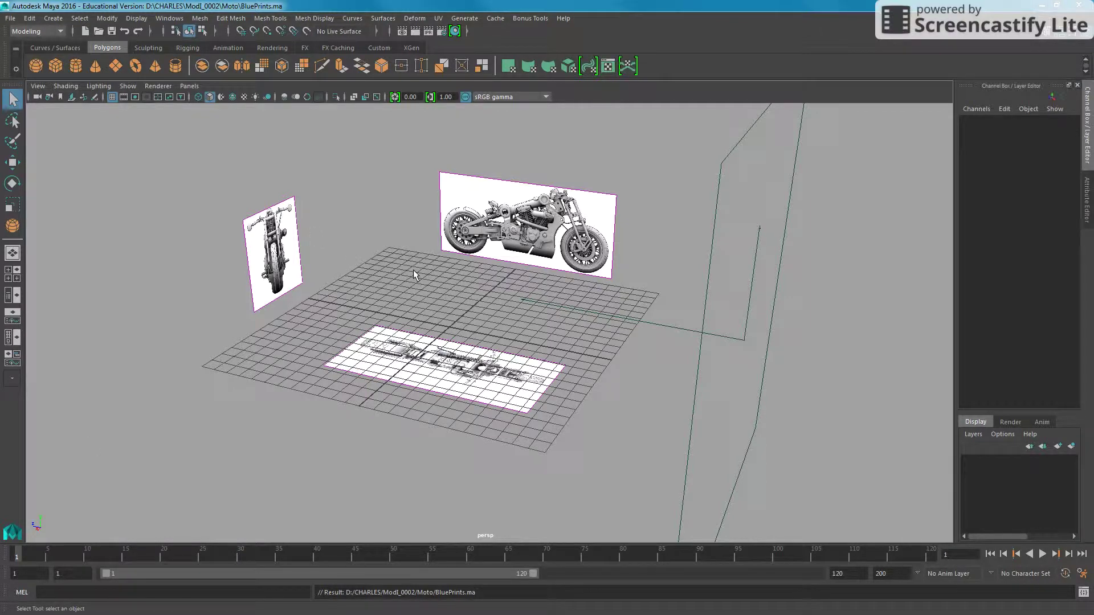
Switch to the four-pane layout, zoom the side view onto its blueprint, and pull the perspective view back to show the cameras
{"action": "key", "text": "space"}
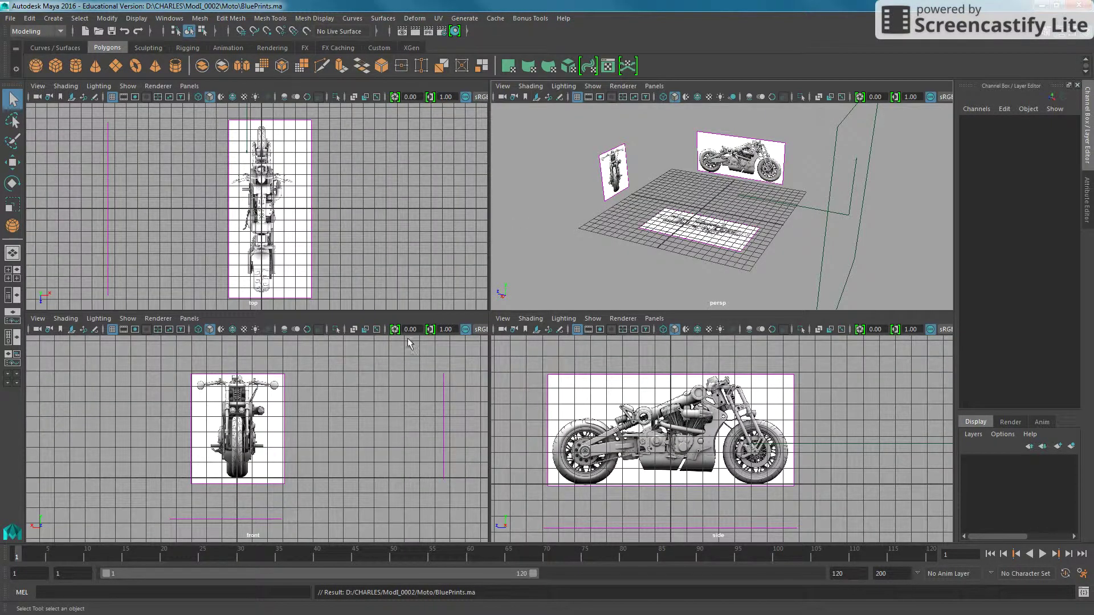
{"action": "scroll", "coordinate": [574, 481], "scroll_direction": "up", "scroll_amount": 3}
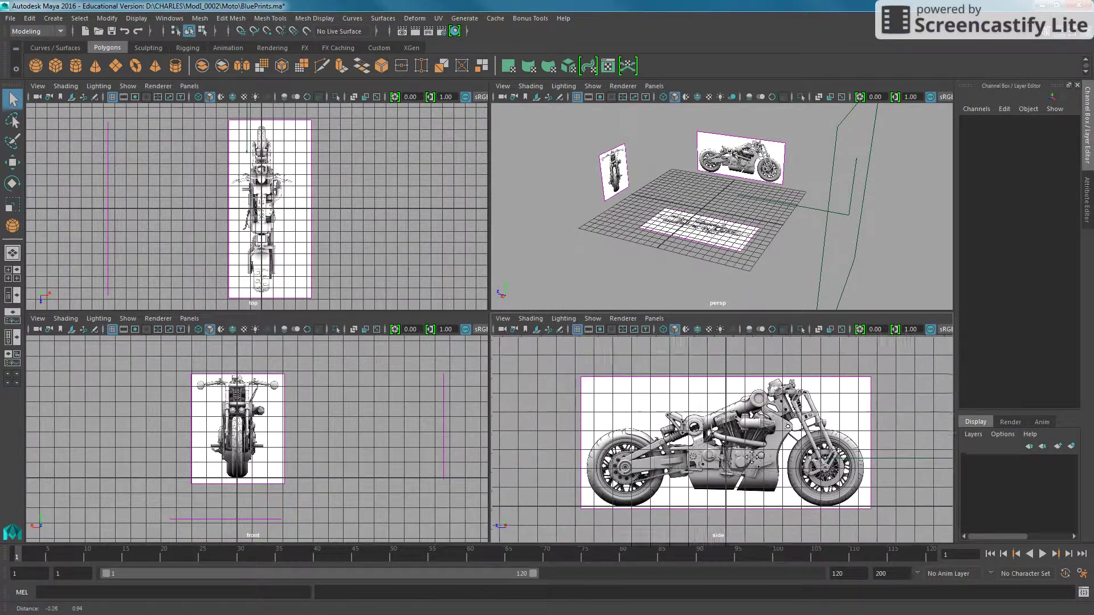
{"action": "middle_click_drag", "start_coordinate": [627, 467], "coordinate": [765, 450], "text": "alt"}
{"action": "mouse_move", "coordinate": [712, 199]}
{"action": "left_mouse_down", "text": "alt"}
{"action": "mouse_move", "coordinate": [623, 190]}
{"action": "mouse_move", "coordinate": [739, 219]}
{"action": "left_mouse_up", "text": "alt"}
{"action": "scroll", "coordinate": [622, 189], "scroll_direction": "down", "scroll_amount": 5}
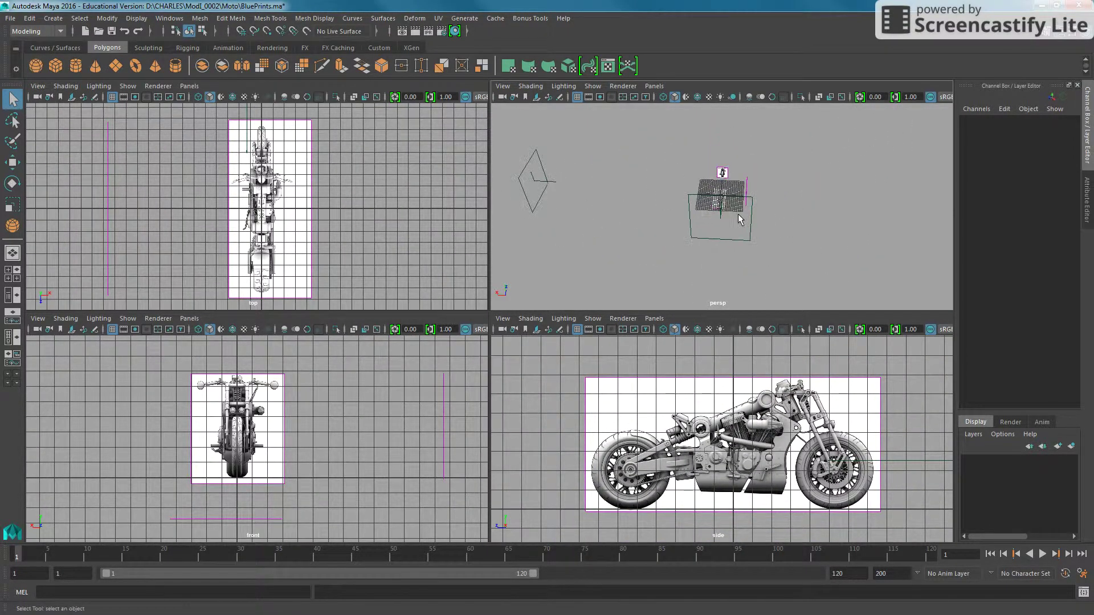
Move the side camera along X toward the origin to X 32.875
{"action": "left_click", "coordinate": [542, 194]}
{"action": "key", "text": "w"}
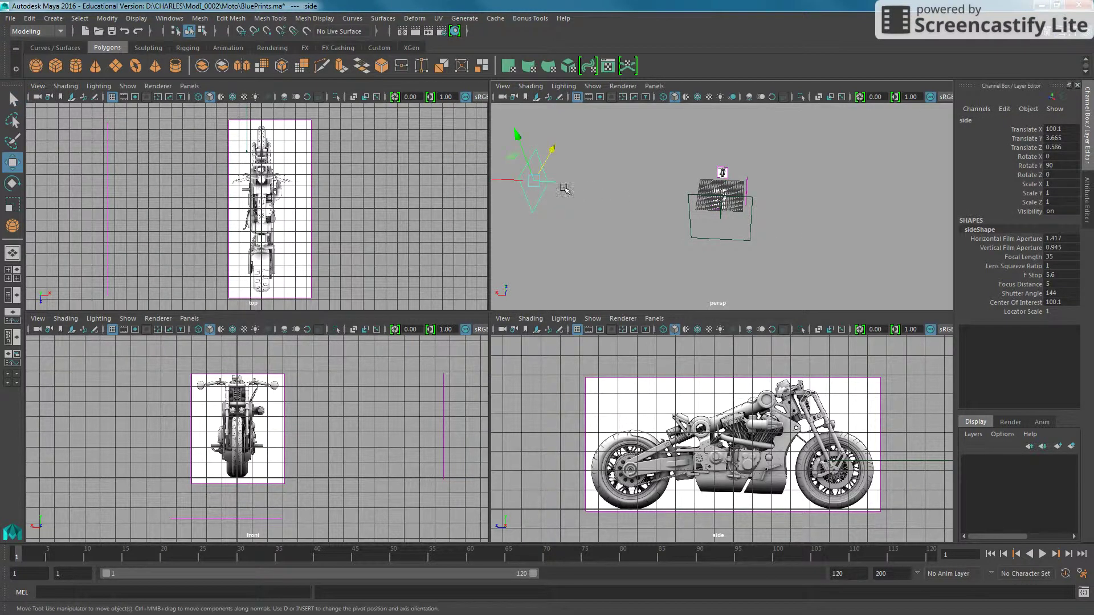
{"action": "left_click_drag", "start_coordinate": [500, 180], "coordinate": [636, 178]}
{"action": "scroll", "coordinate": [643, 179], "scroll_direction": "up", "scroll_amount": 3}
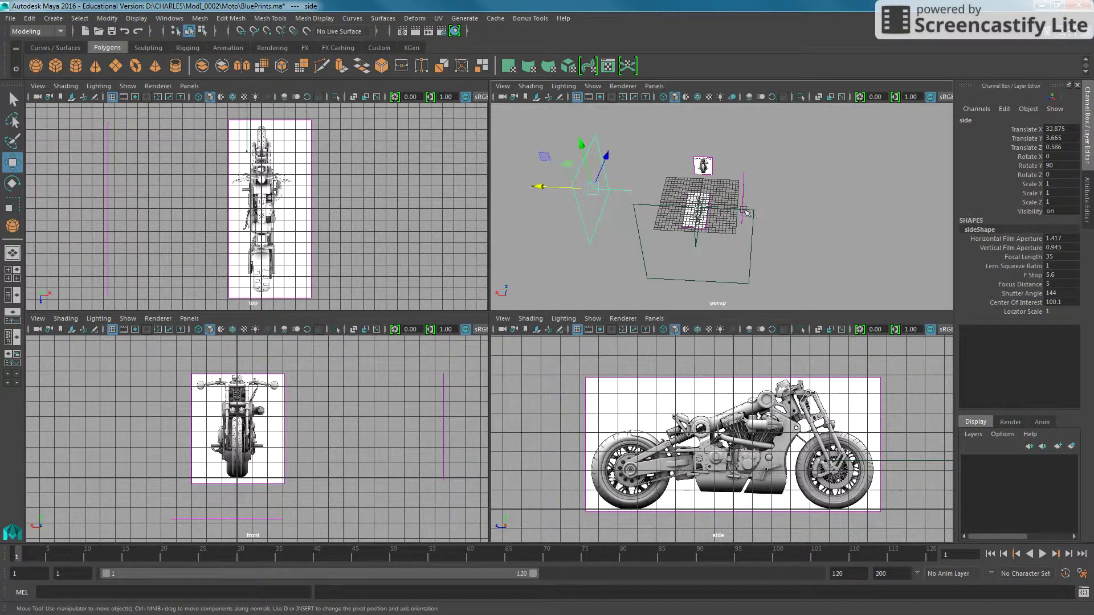
{"action": "scroll", "coordinate": [643, 178], "scroll_direction": "up", "scroll_amount": 2}
Duplicate the side camera as side1 and slide the copy along X to 22.281
{"action": "left_click", "coordinate": [29, 18]}
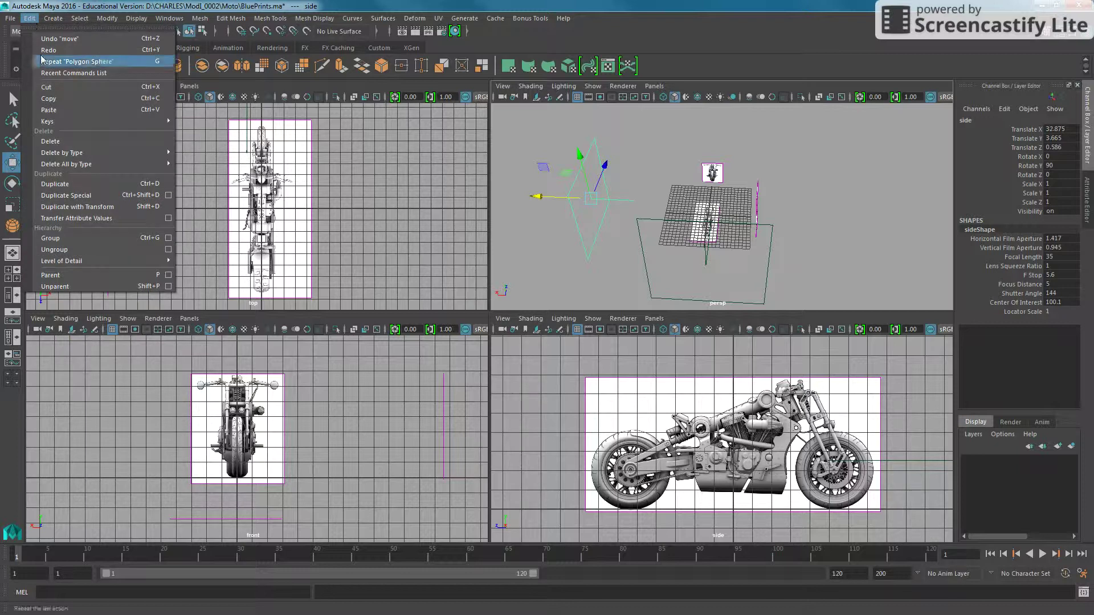
{"action": "left_click", "coordinate": [74, 184]}
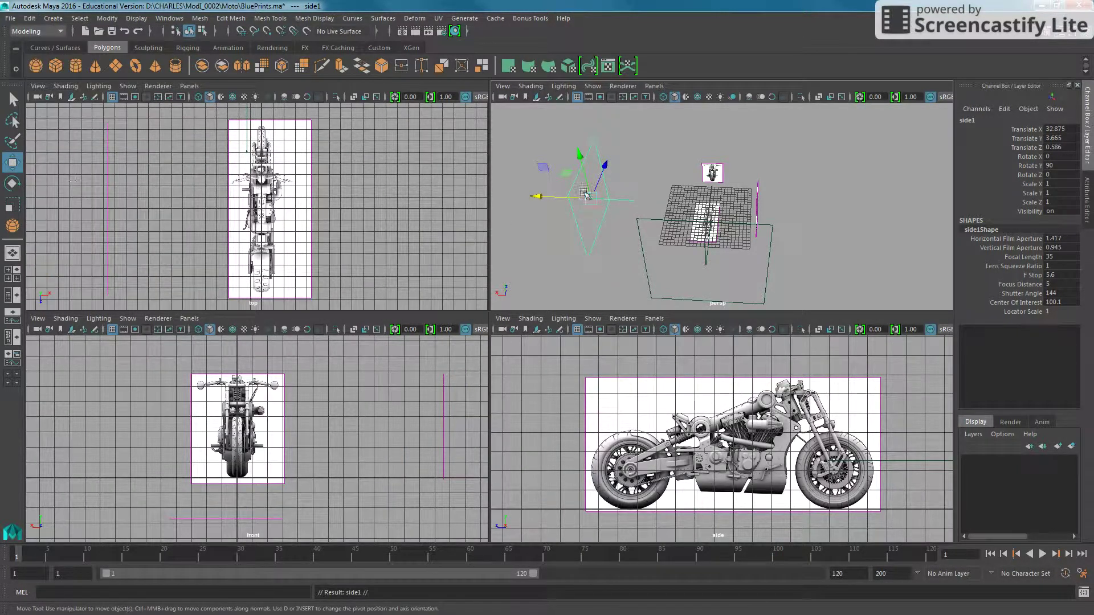
{"action": "left_click_drag", "start_coordinate": [539, 197], "coordinate": [577, 195]}
Maximize the perspective view, move side1 to negative X, and set its Rotate Y to 270
{"action": "key", "text": "space"}
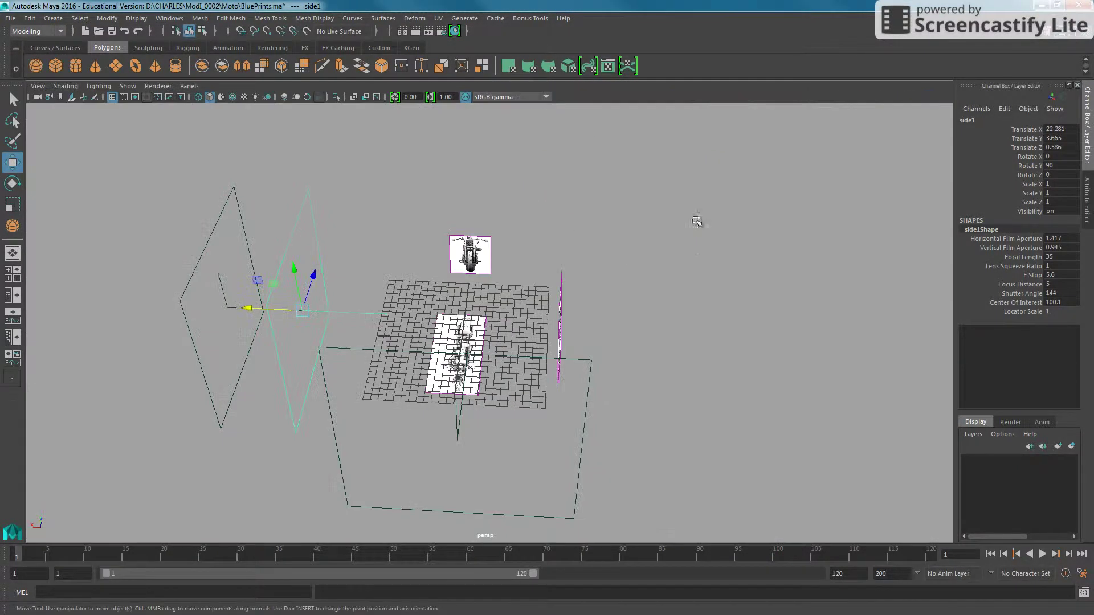
{"action": "mouse_move", "coordinate": [662, 287]}
{"action": "left_mouse_down", "text": "alt"}
{"action": "mouse_move", "coordinate": [623, 244]}
{"action": "mouse_move", "coordinate": [409, 297]}
{"action": "left_mouse_up", "text": "alt"}
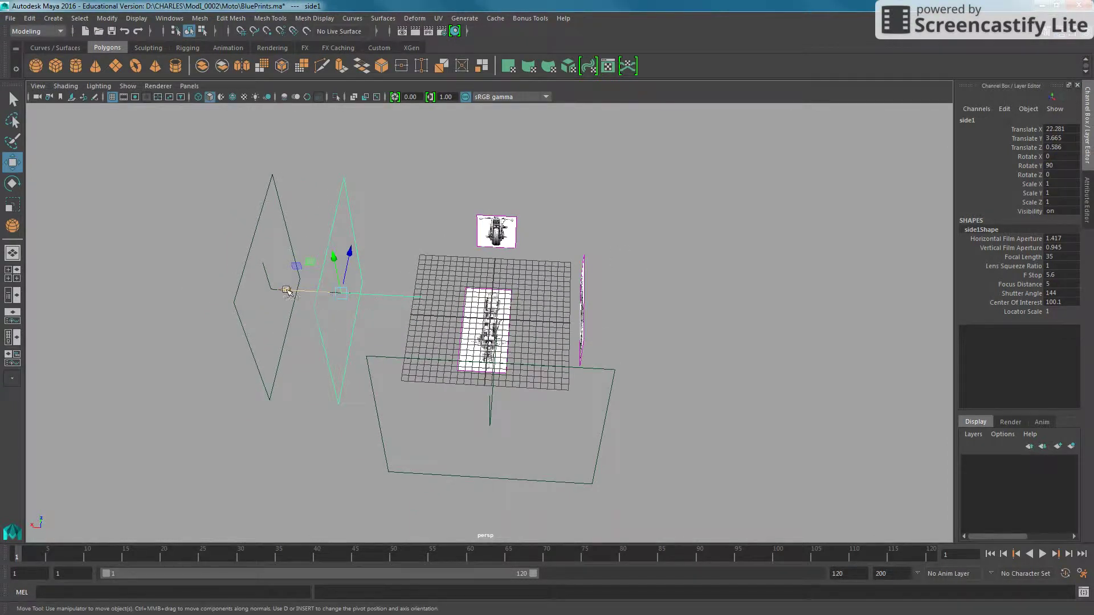
{"action": "left_click_drag", "start_coordinate": [287, 291], "coordinate": [500, 296]}
{"action": "key", "text": "e"}
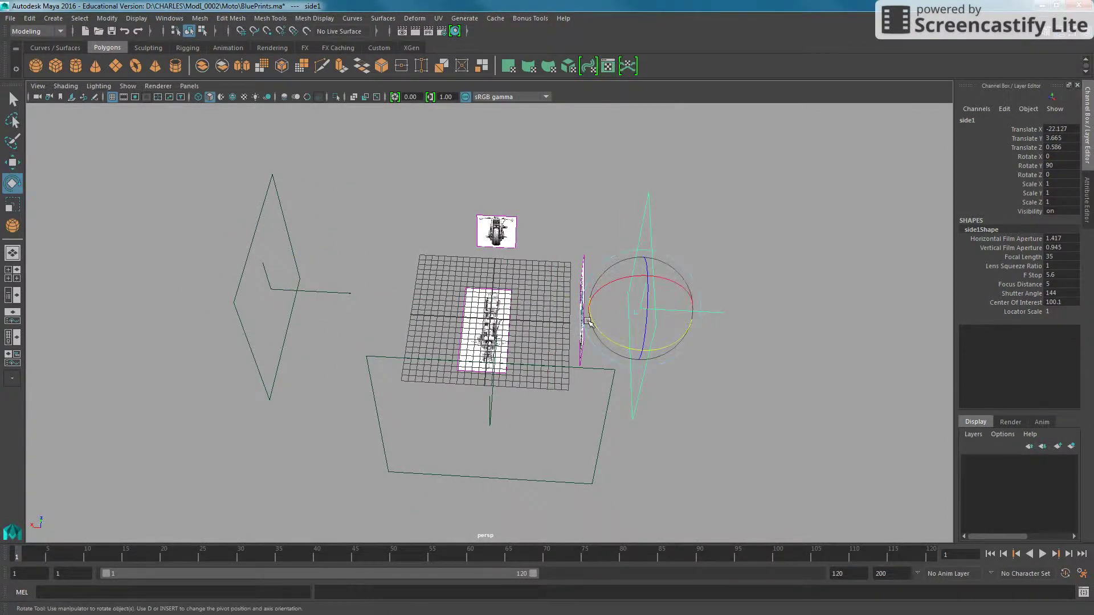
{"action": "left_click_drag", "start_coordinate": [598, 319], "coordinate": [681, 265]}
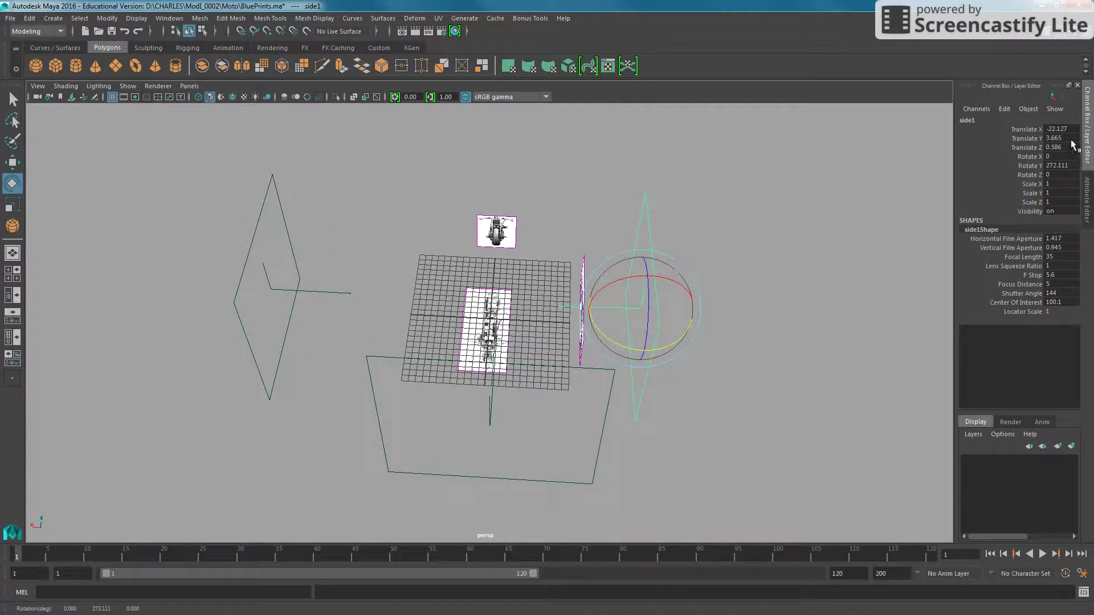
{"action": "double_click", "coordinate": [1062, 165]}
{"action": "type", "text": "270"}
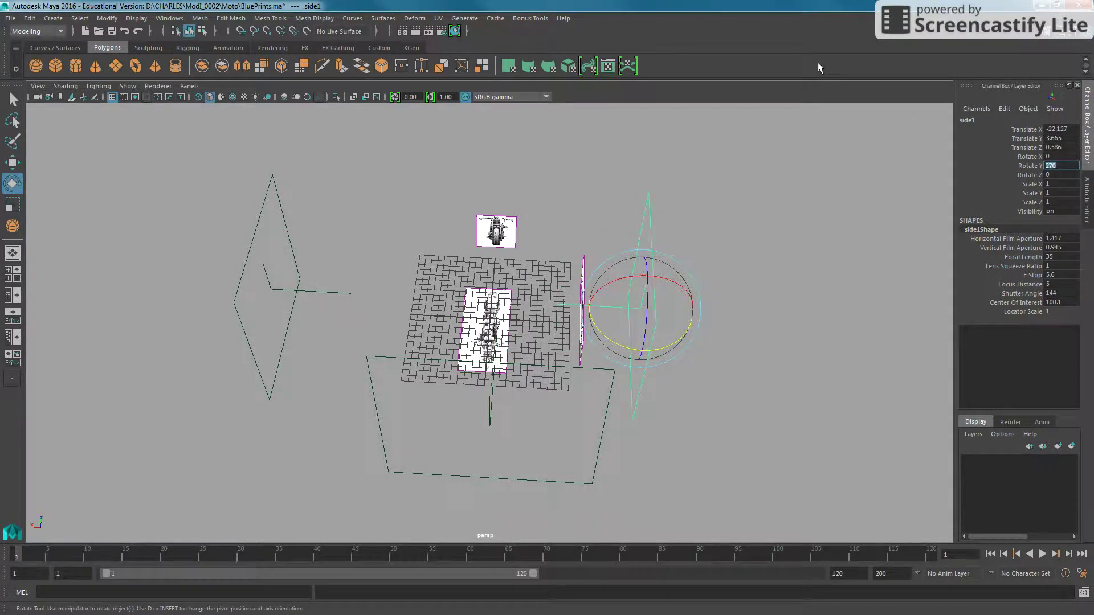
{"action": "key", "text": "Return"}
Push the side blueprint imagePlane1 outward past camera side1, then clear the selection
{"action": "key", "text": "w"}
{"action": "mouse_move", "coordinate": [683, 296]}
{"action": "left_mouse_down", "text": "alt"}
{"action": "mouse_move", "coordinate": [636, 319]}
{"action": "mouse_move", "coordinate": [542, 307]}
{"action": "left_mouse_up", "text": "alt"}
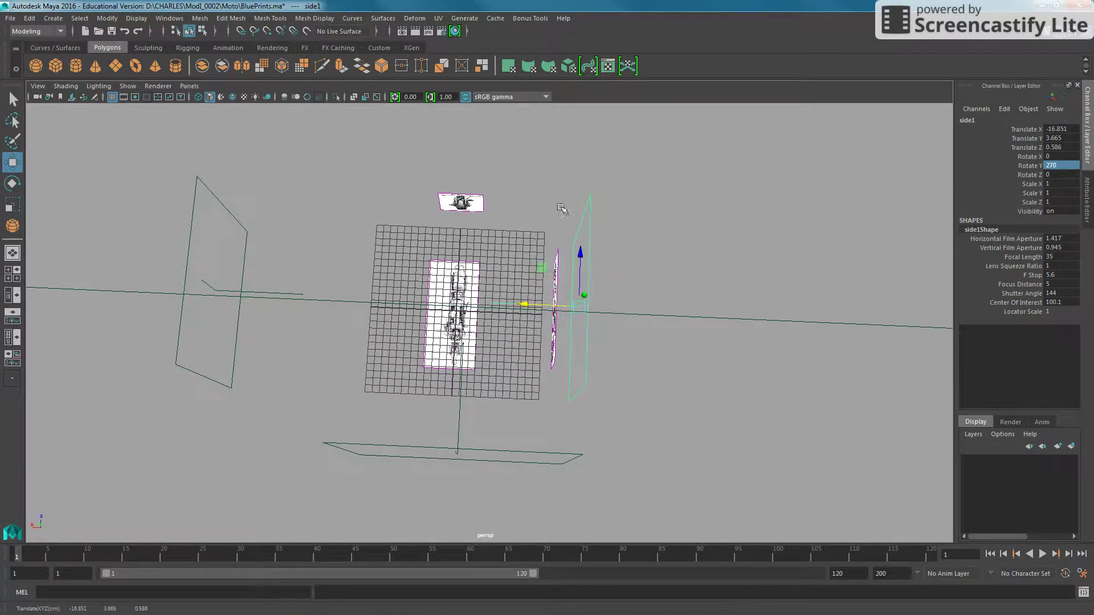
{"action": "left_click", "coordinate": [561, 208]}
{"action": "left_click", "coordinate": [554, 285]}
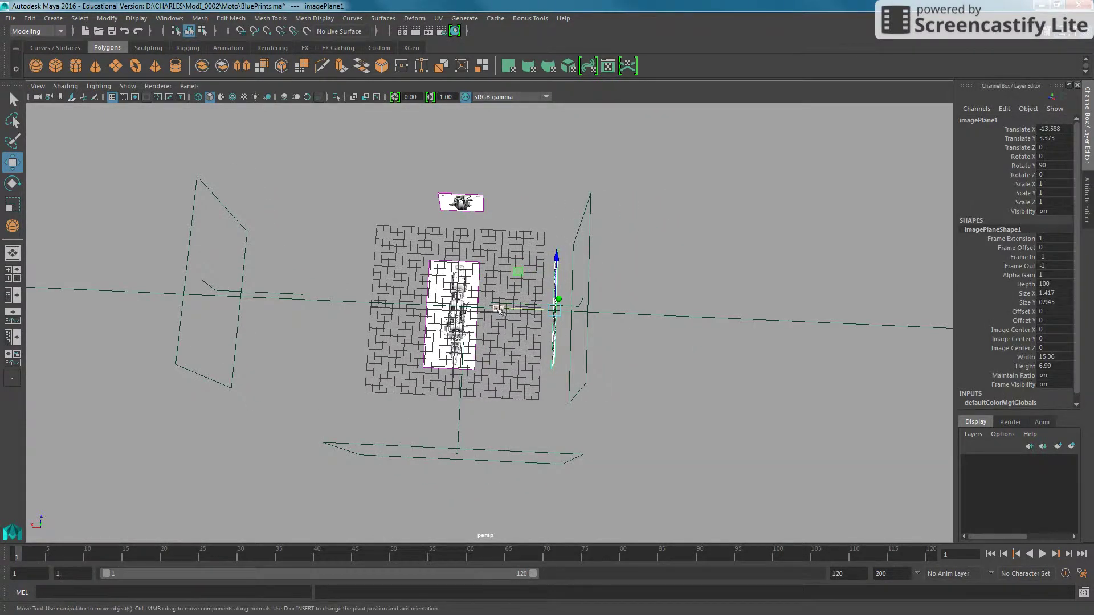
{"action": "left_click_drag", "start_coordinate": [498, 309], "coordinate": [605, 313]}
{"action": "left_click", "coordinate": [589, 194]}
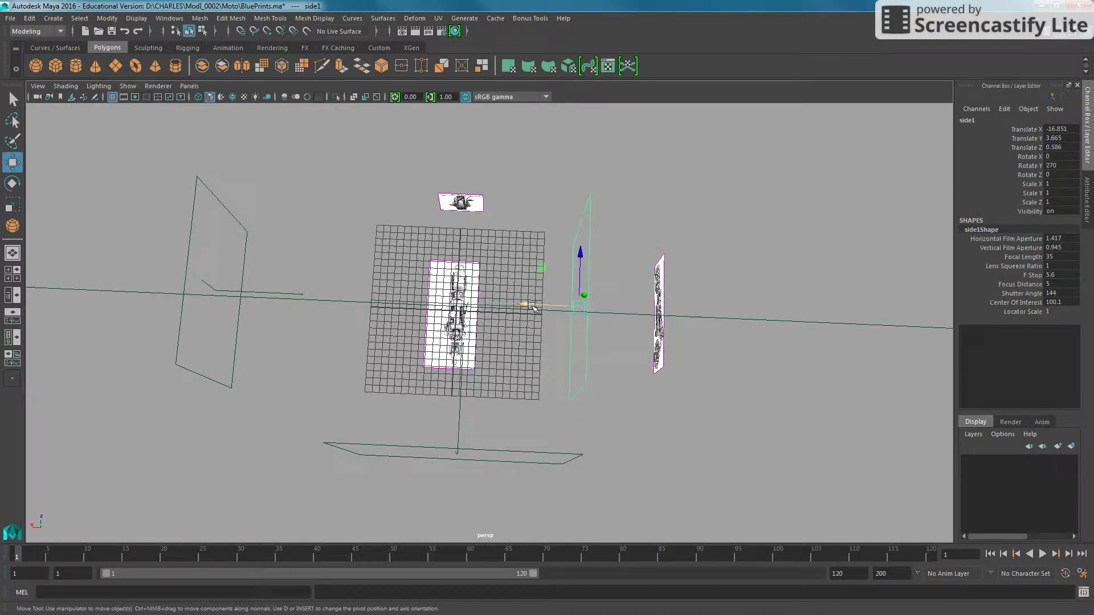
{"action": "mouse_move", "coordinate": [519, 306]}
{"action": "left_mouse_down", "text": "alt"}
{"action": "mouse_move", "coordinate": [565, 328]}
{"action": "mouse_move", "coordinate": [546, 333]}
{"action": "mouse_move", "coordinate": [727, 342]}
{"action": "left_mouse_up", "text": "alt"}
{"action": "key", "text": "q"}
{"action": "left_click", "coordinate": [641, 399]}
{"action": "left_click_drag", "start_coordinate": [639, 395], "coordinate": [652, 393], "text": "alt"}
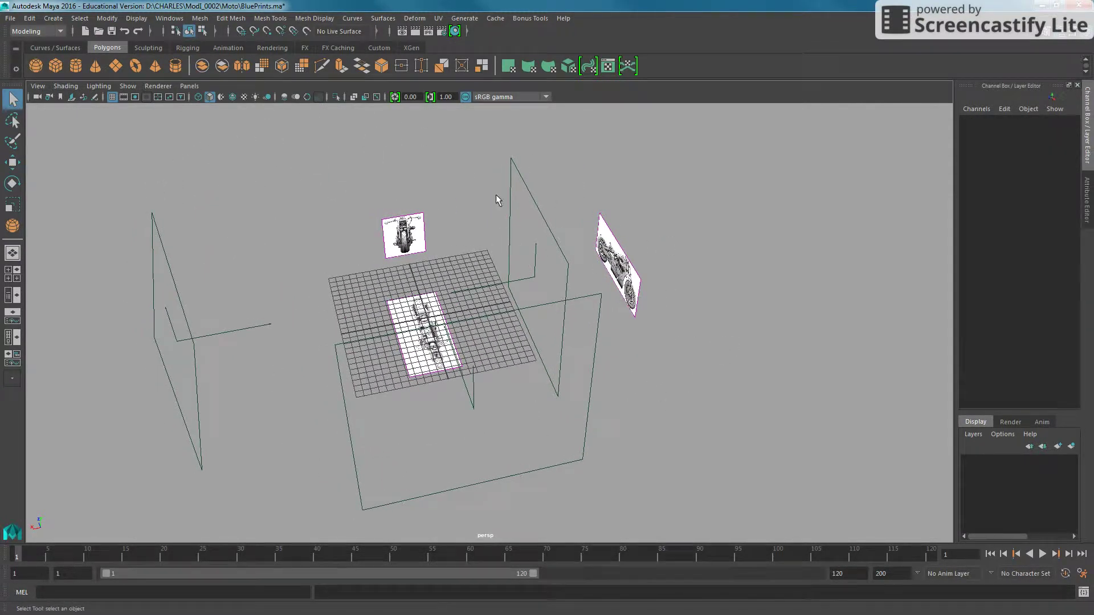
Duplicate the side blueprint as imagePlane4 and move it across to the other side along X
{"action": "left_click", "coordinate": [624, 254]}
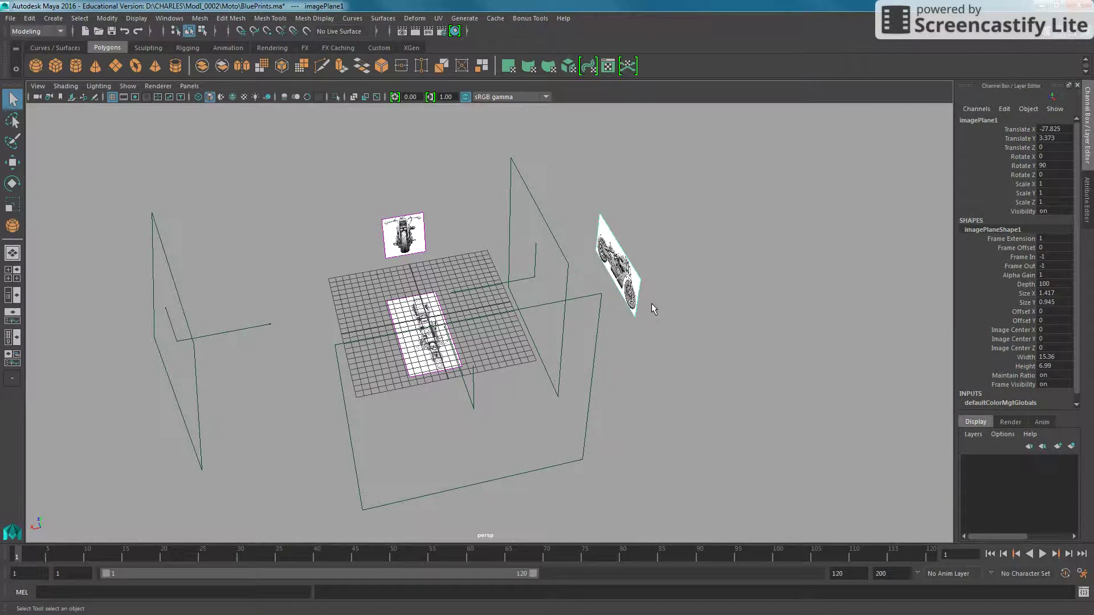
{"action": "left_click", "coordinate": [29, 18]}
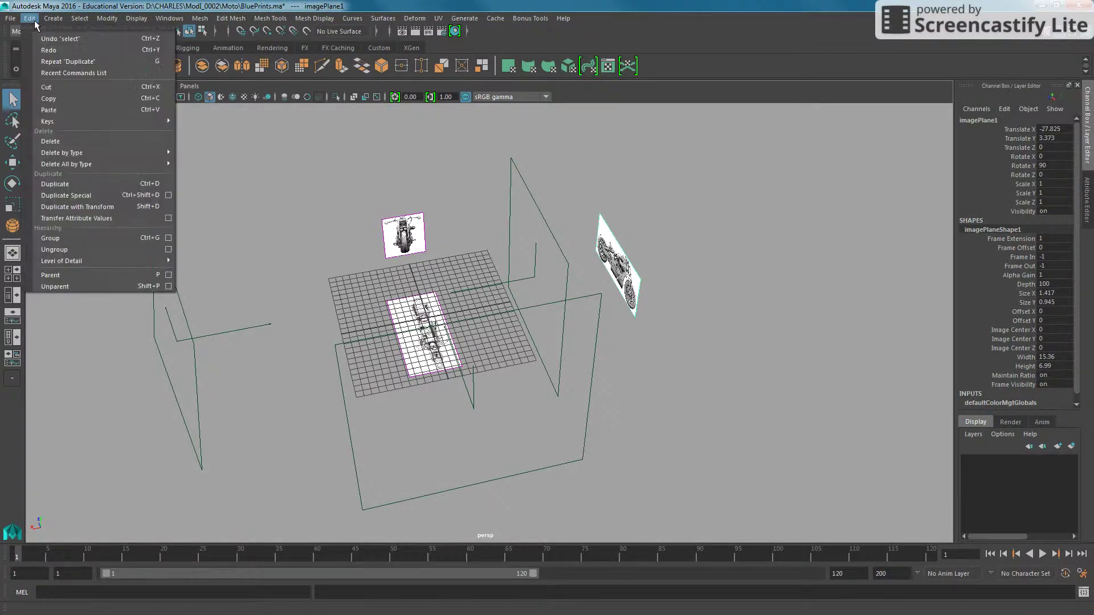
{"action": "left_click", "coordinate": [74, 189]}
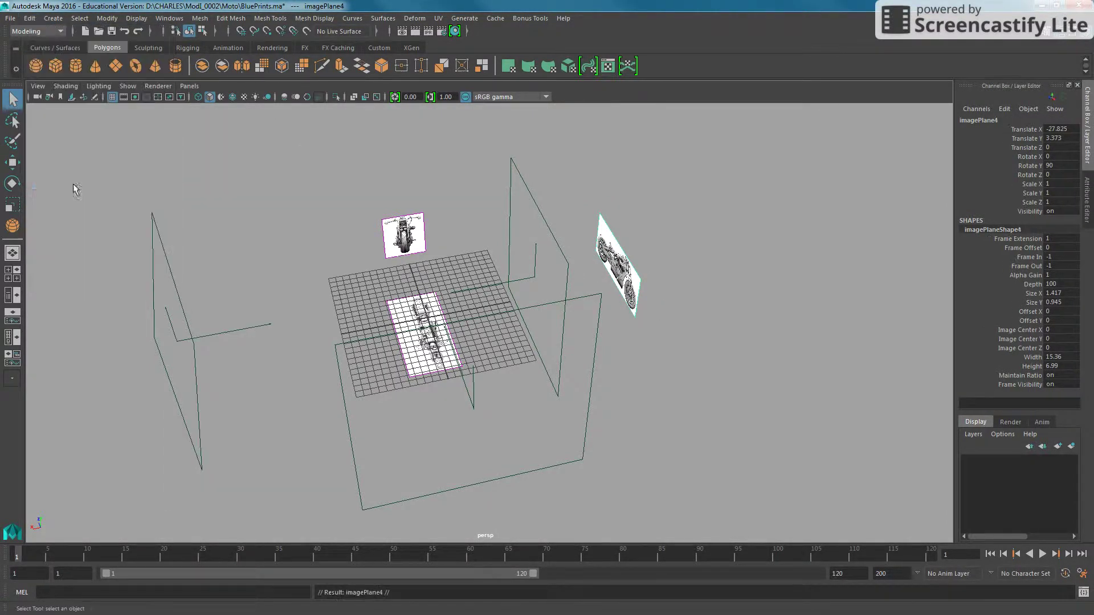
{"action": "left_click_drag", "start_coordinate": [398, 284], "coordinate": [433, 288], "text": "alt"}
{"action": "key", "text": "w"}
{"action": "left_click_drag", "start_coordinate": [576, 280], "coordinate": [268, 287]}
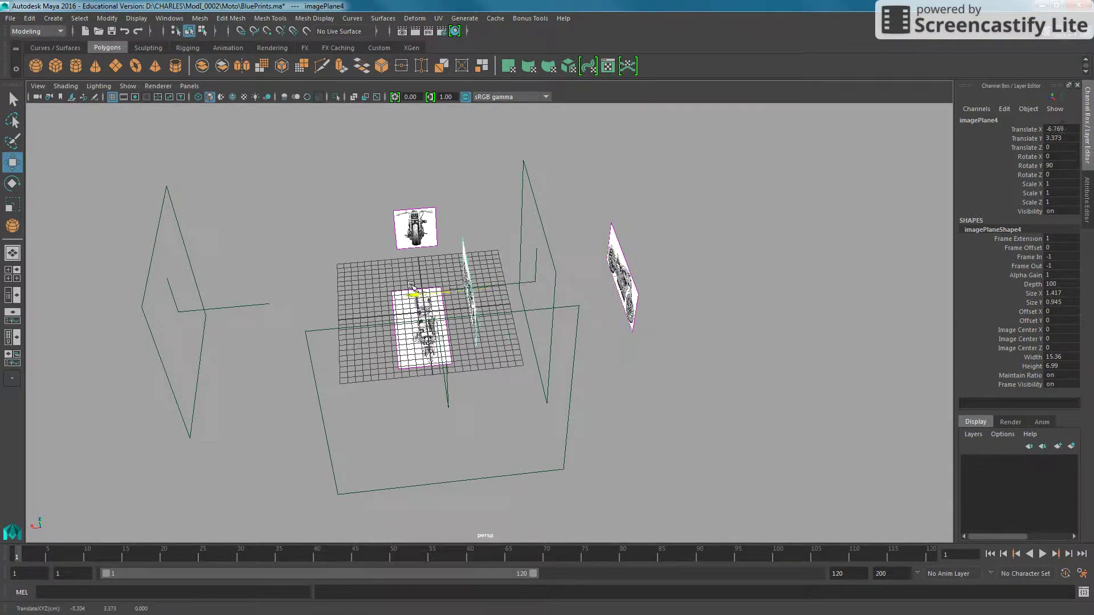
{"action": "middle_click_drag", "start_coordinate": [270, 288], "coordinate": [320, 289], "text": "alt"}
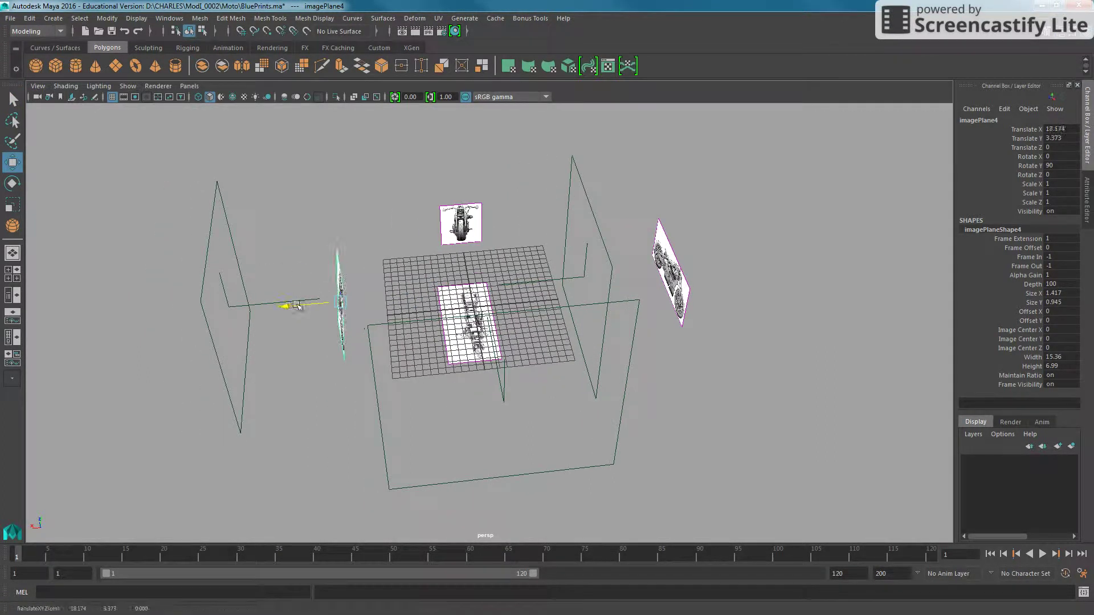
{"action": "left_click_drag", "start_coordinate": [288, 306], "coordinate": [242, 281]}
Move the side camera to X 22.114 and push imagePlane4 out to X 27.879
{"action": "left_click", "coordinate": [239, 282]}
{"action": "left_click_drag", "start_coordinate": [175, 313], "coordinate": [258, 309]}
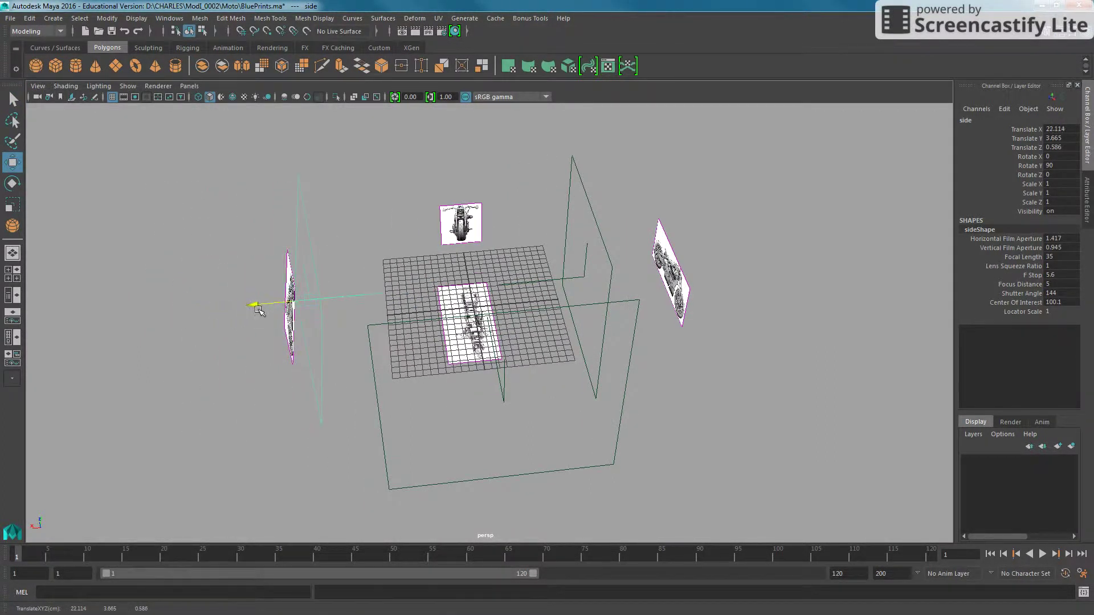
{"action": "left_click", "coordinate": [249, 251]}
{"action": "left_click", "coordinate": [291, 333]}
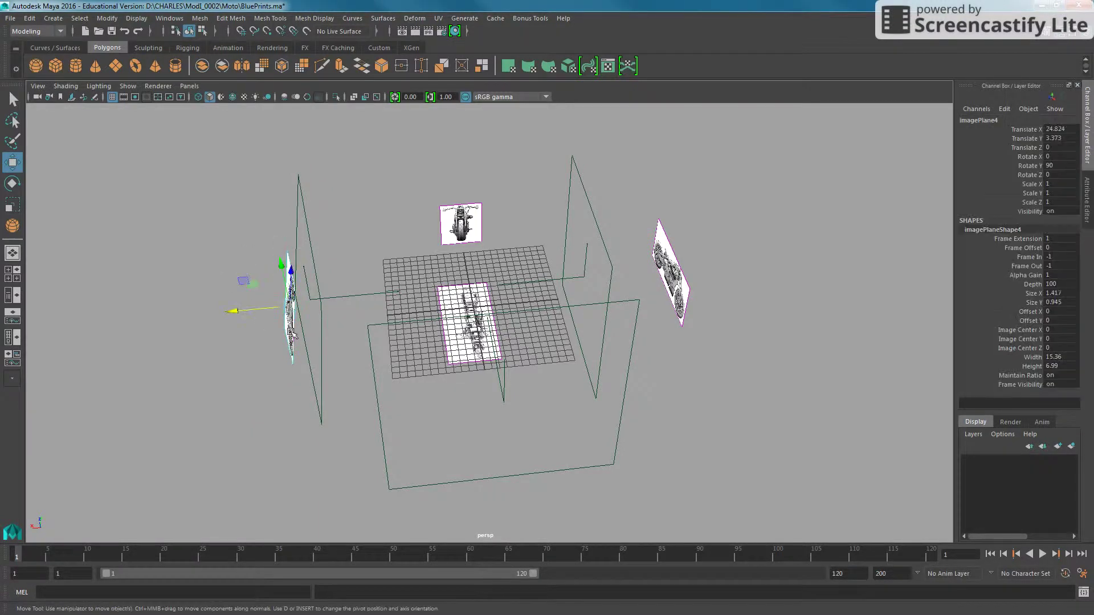
{"action": "mouse_move", "coordinate": [238, 311]}
{"action": "left_mouse_down"}
{"action": "mouse_move", "coordinate": [224, 284]}
{"action": "mouse_move", "coordinate": [285, 250]}
{"action": "left_mouse_up"}
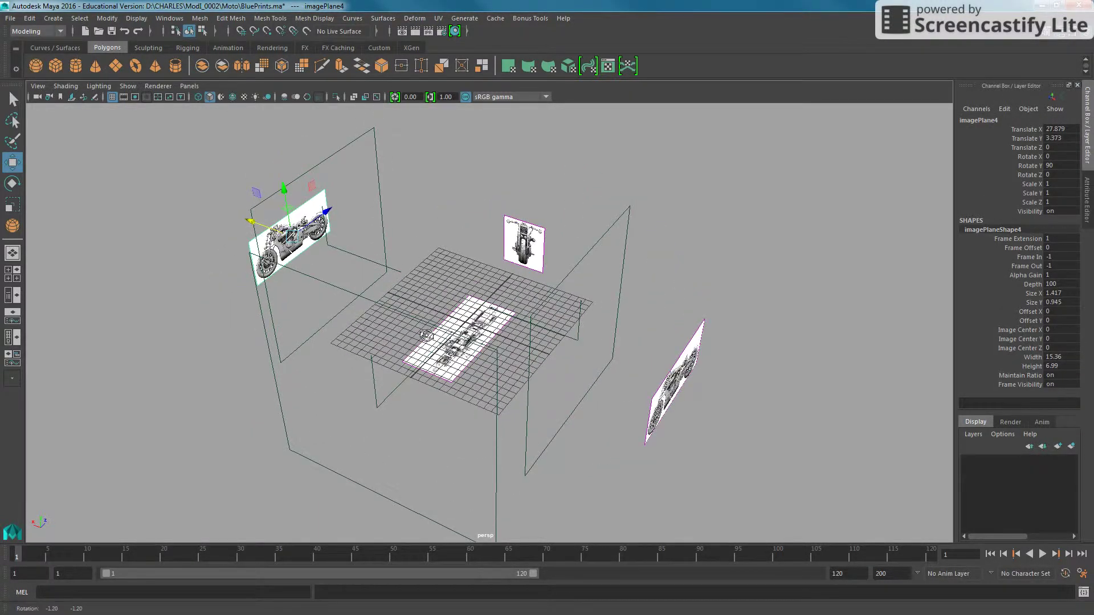
Load images/LeftSide.jpg as imagePlane4's image in the Attribute Editor
{"action": "left_click", "coordinate": [1088, 195]}
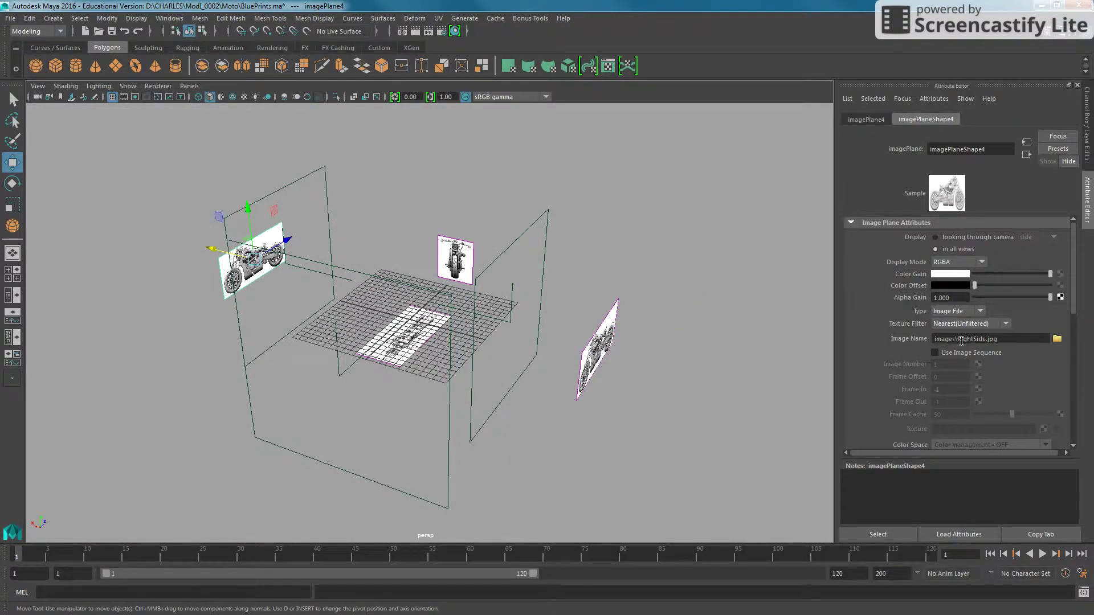
{"action": "left_click", "coordinate": [1056, 339]}
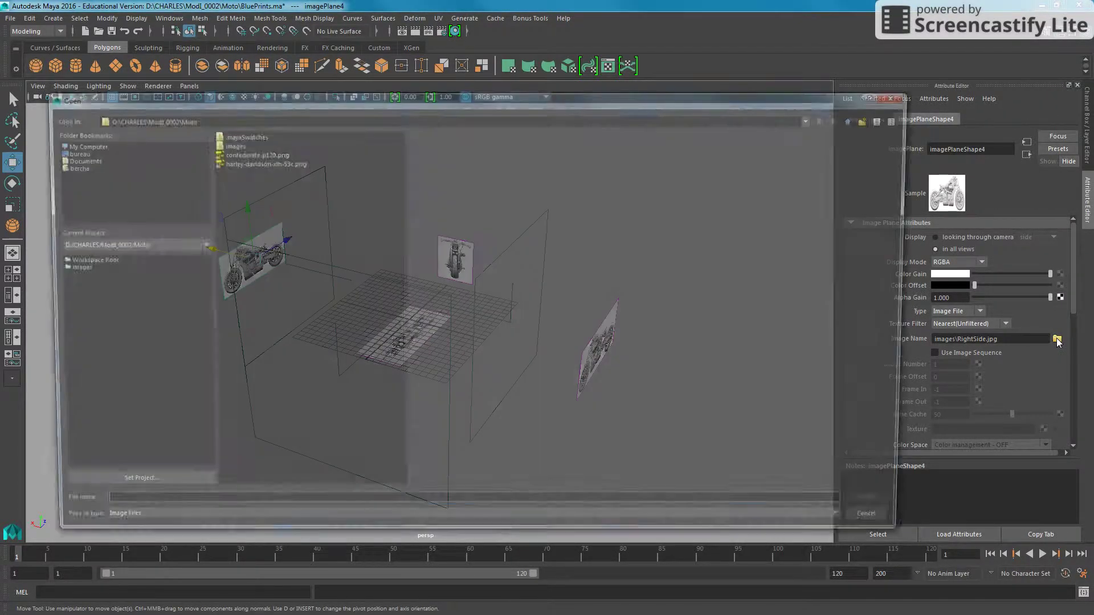
{"action": "double_click", "coordinate": [237, 145]}
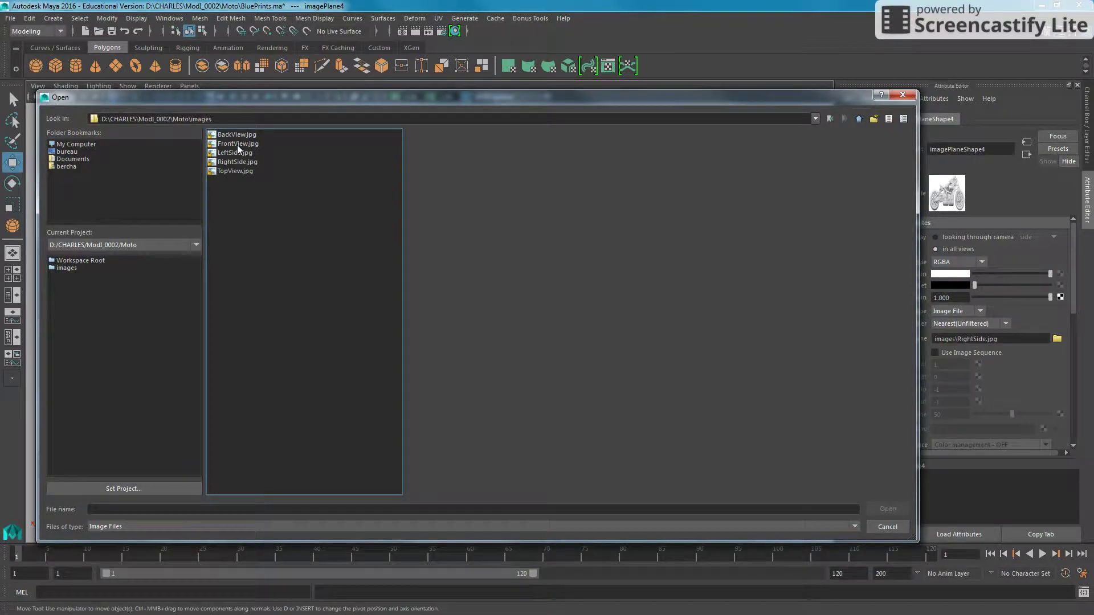
{"action": "left_click", "coordinate": [236, 152]}
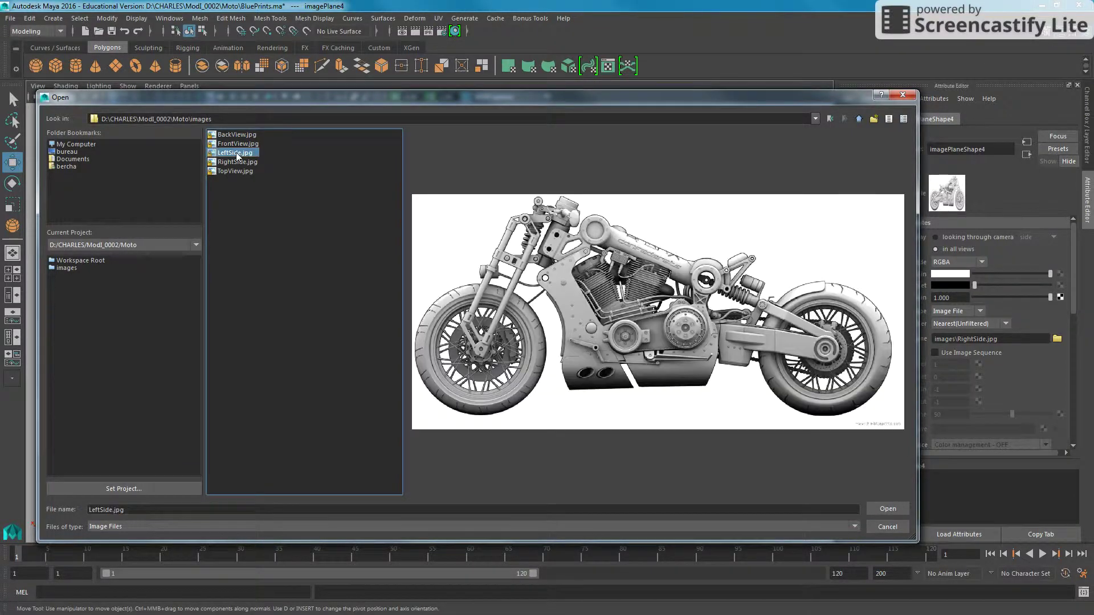
{"action": "left_click", "coordinate": [890, 509]}
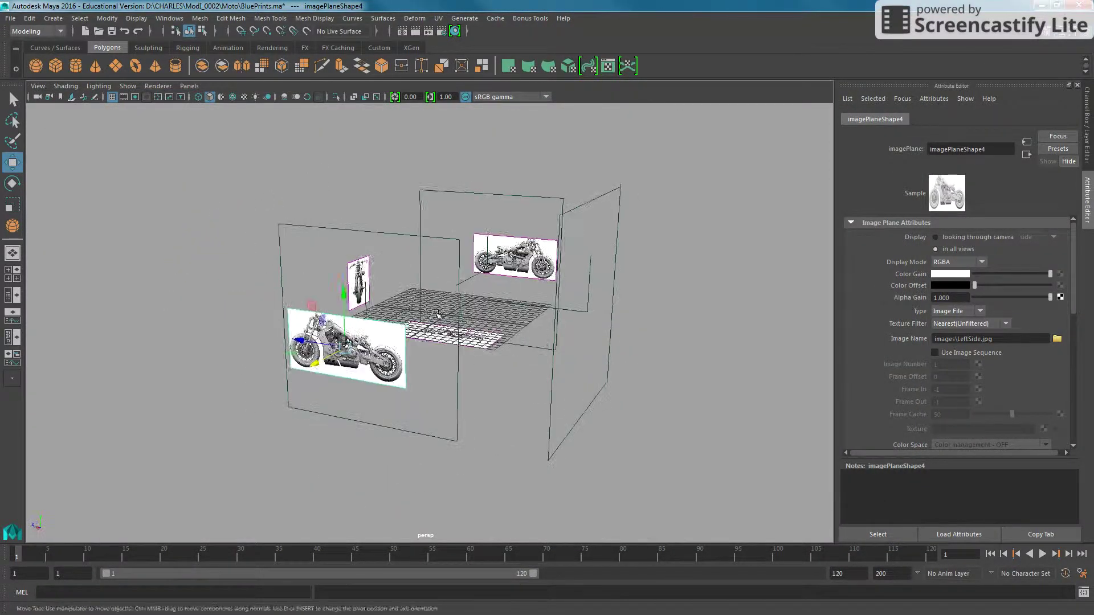
{"action": "left_click_drag", "start_coordinate": [513, 342], "coordinate": [626, 319], "text": "alt"}
Rotate the bottom side-view plane imagePlane4 to Rotate Y 270 in the Channel Box
{"action": "scroll", "coordinate": [687, 333], "scroll_direction": "up", "scroll_amount": 5}
{"action": "left_click_drag", "start_coordinate": [592, 277], "coordinate": [626, 268], "text": "alt"}
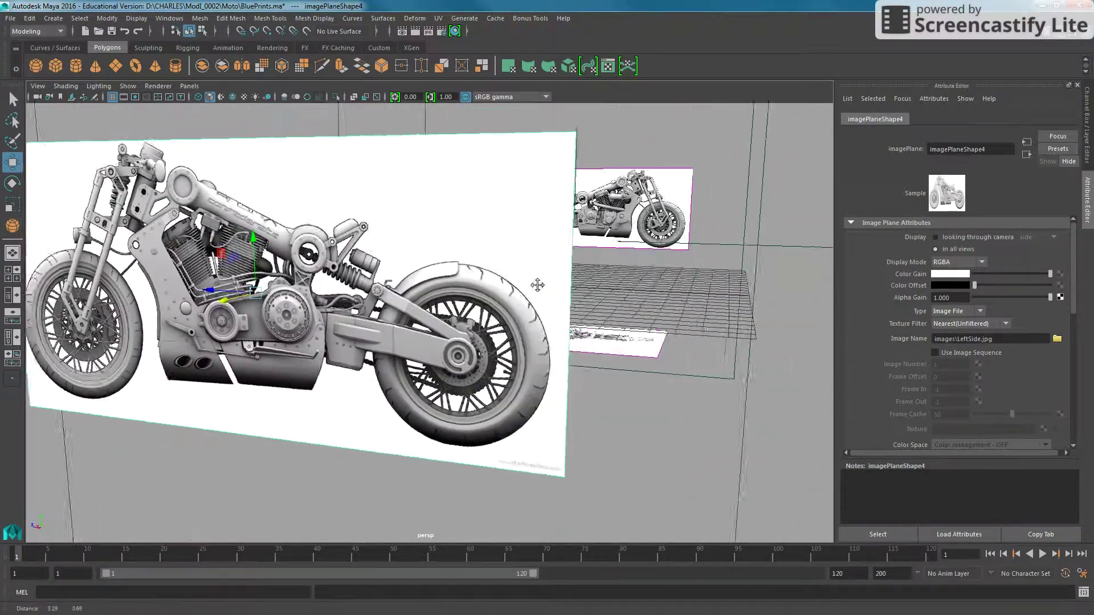
{"action": "scroll", "coordinate": [427, 313], "scroll_direction": "down", "scroll_amount": 5}
{"action": "left_click_drag", "start_coordinate": [399, 342], "coordinate": [227, 370], "text": "alt"}
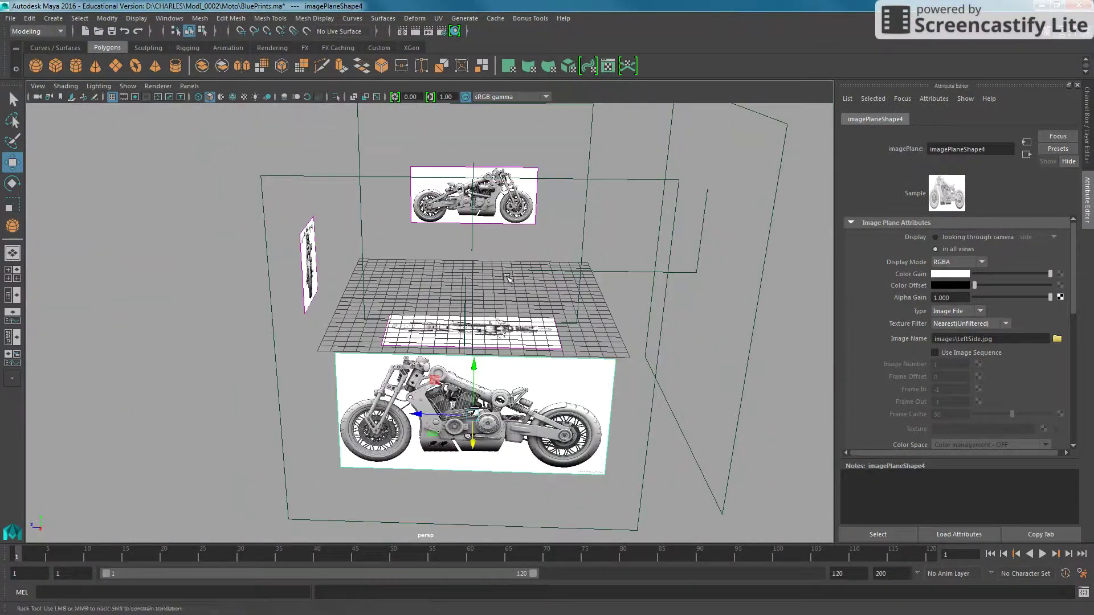
{"action": "left_click", "coordinate": [207, 405]}
{"action": "left_click", "coordinate": [319, 439]}
{"action": "key", "text": "e"}
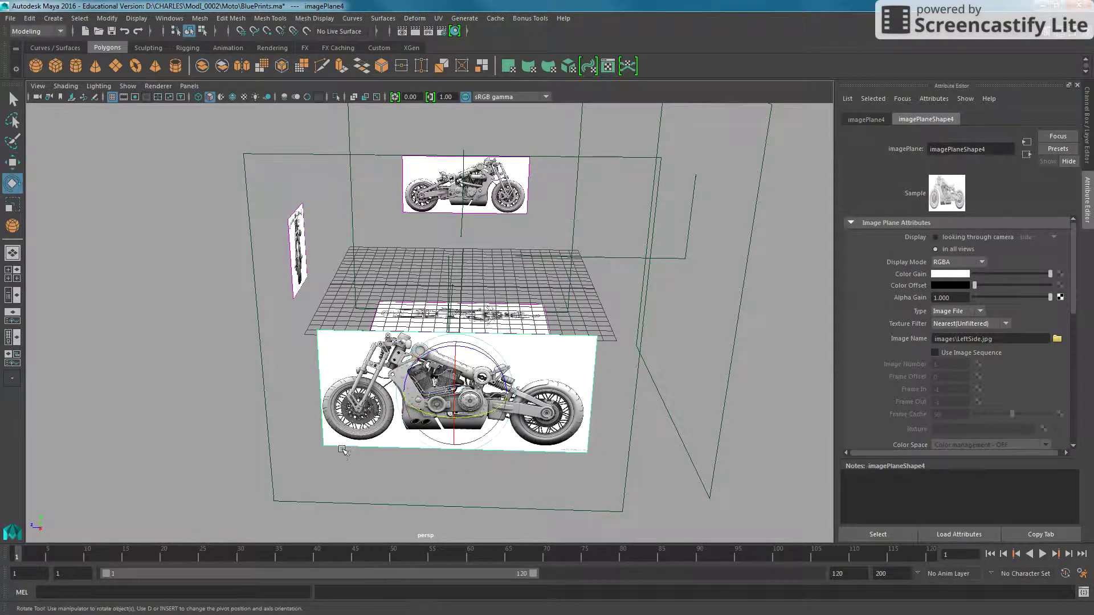
{"action": "left_click_drag", "start_coordinate": [417, 408], "coordinate": [528, 362]}
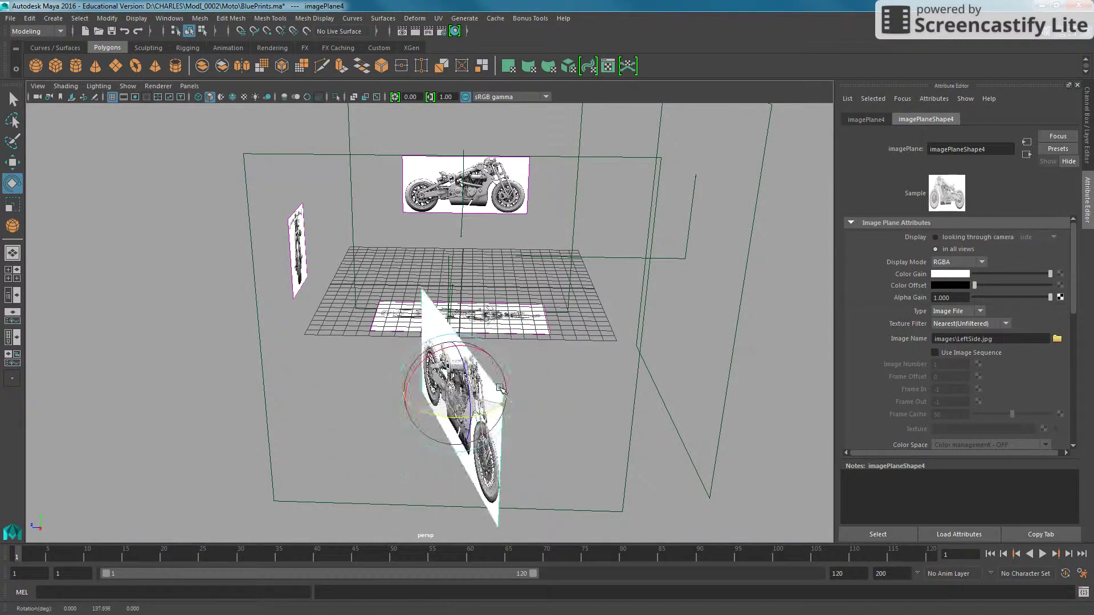
{"action": "left_click", "coordinate": [1088, 136]}
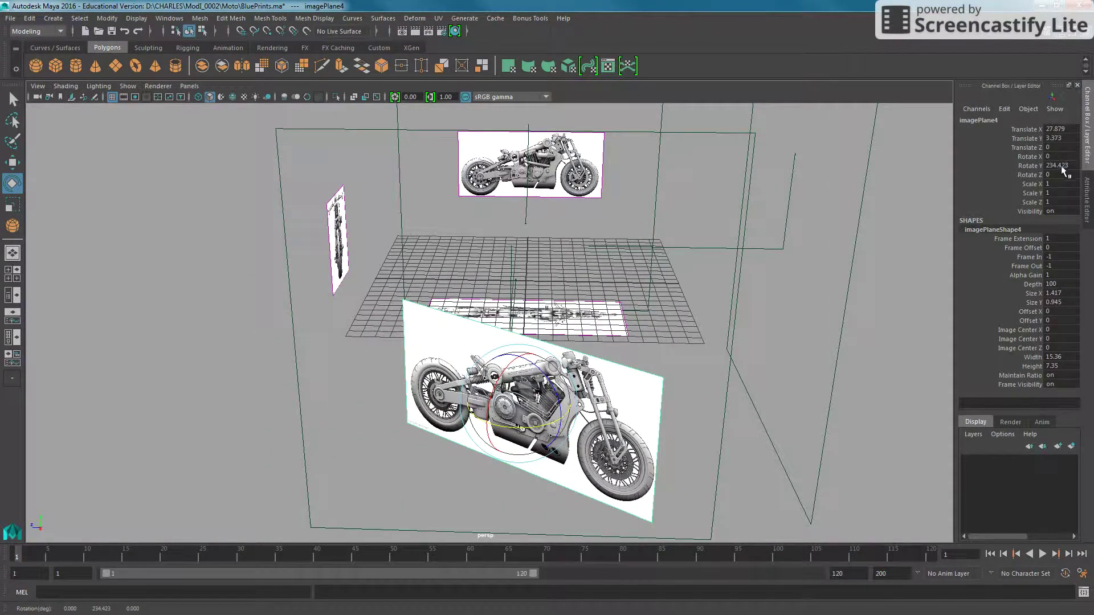
{"action": "type", "text": "270"}
{"action": "key", "text": "Return"}
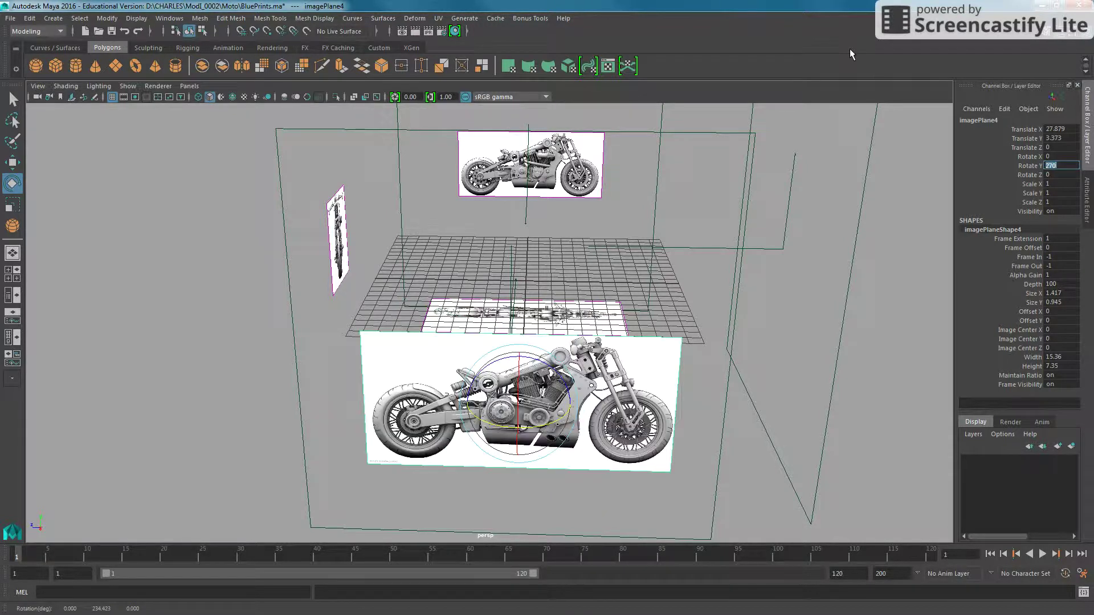
Move imagePlane4 toward the centre and set its Translate X to 0
{"action": "scroll", "coordinate": [512, 319], "scroll_direction": "down", "scroll_amount": 3}
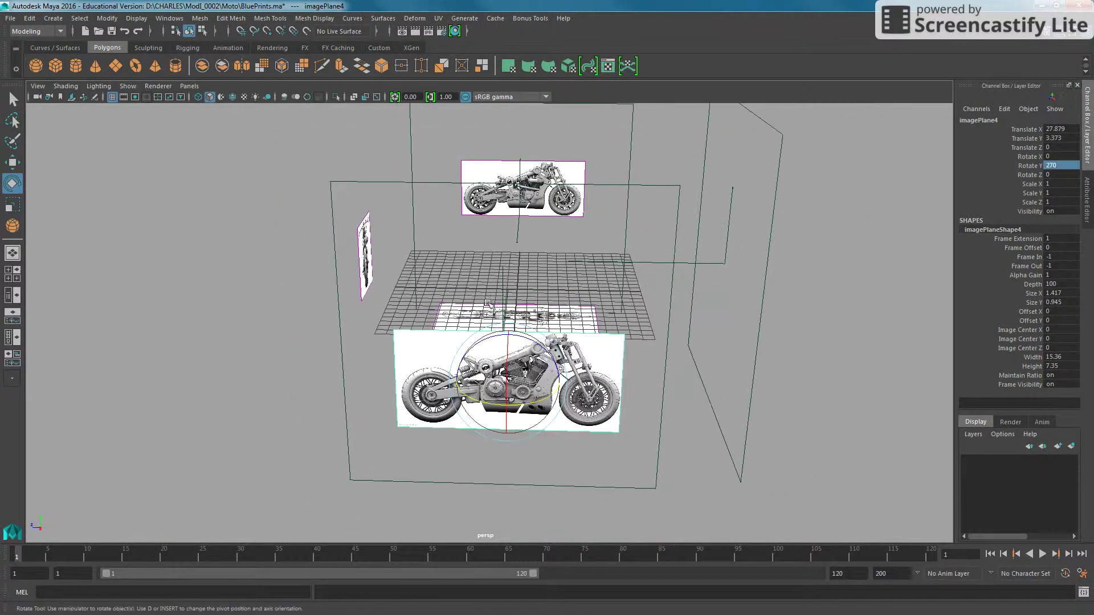
{"action": "key", "text": "w"}
{"action": "left_click_drag", "start_coordinate": [455, 370], "coordinate": [552, 378], "text": "alt"}
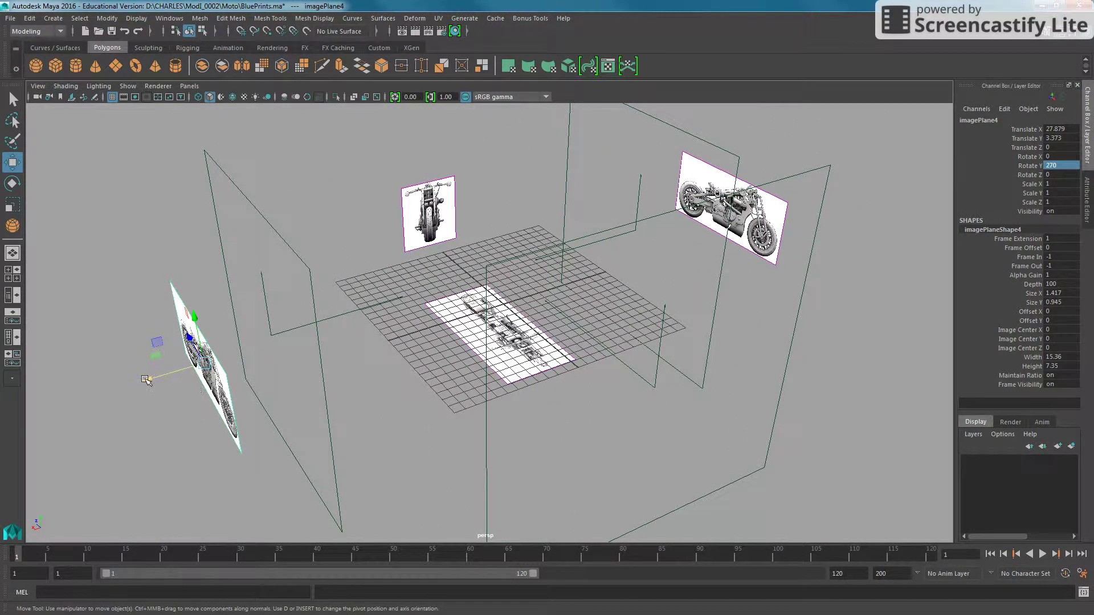
{"action": "mouse_move", "coordinate": [147, 380]}
{"action": "left_mouse_down"}
{"action": "mouse_move", "coordinate": [380, 325]}
{"action": "mouse_move", "coordinate": [507, 350]}
{"action": "left_mouse_up"}
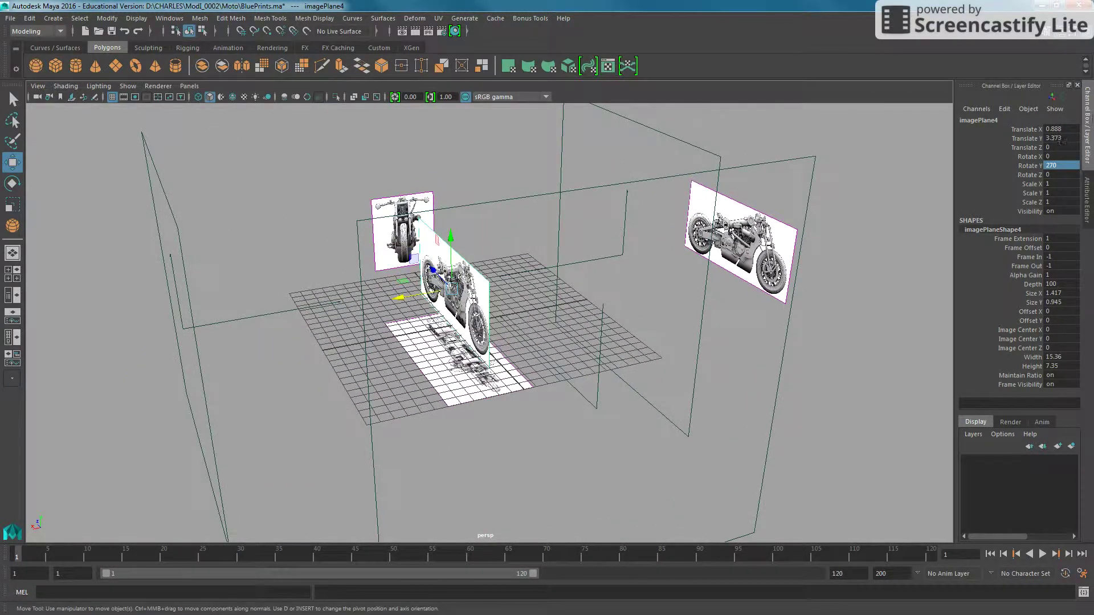
{"action": "type", "text": "0"}
{"action": "key", "text": "Return"}
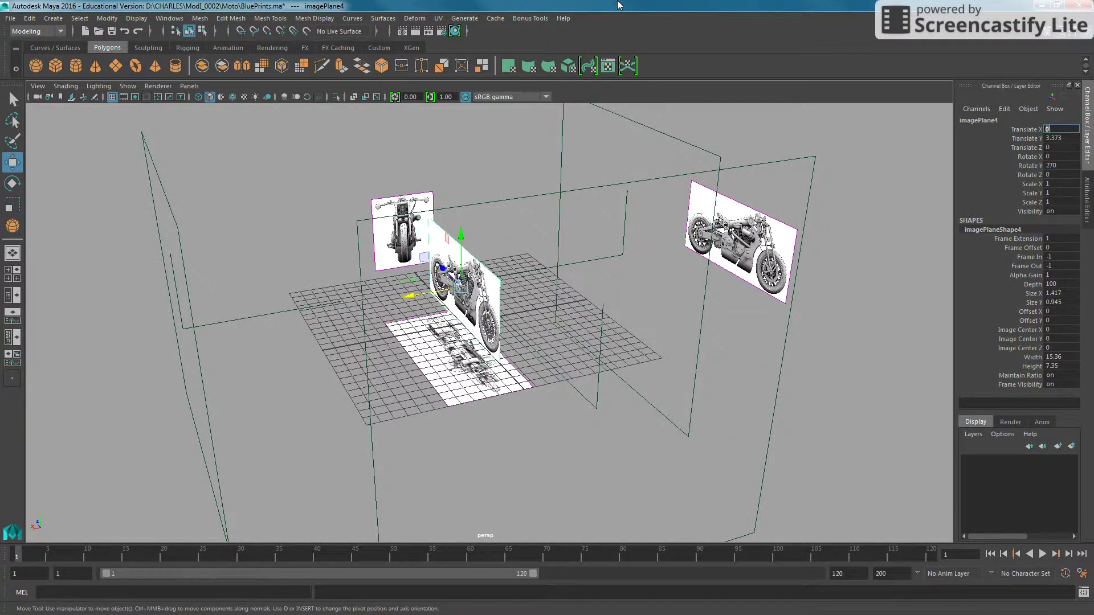
Lower the side-view bike plane imagePlane4 slightly along Y
{"action": "left_click_drag", "start_coordinate": [533, 412], "coordinate": [576, 408], "text": "alt"}
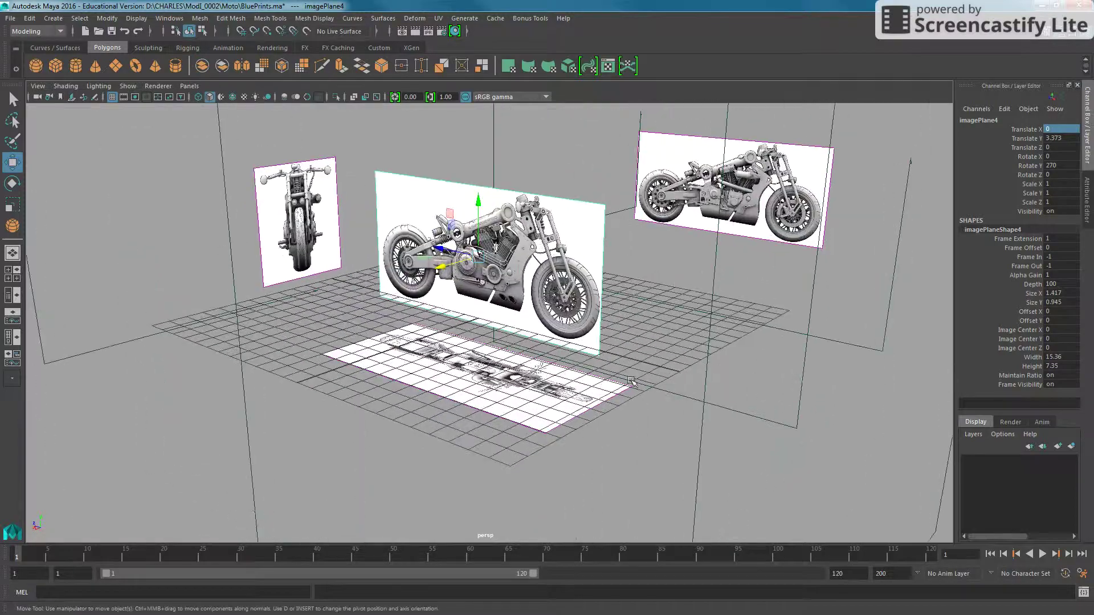
{"action": "right_click_drag", "start_coordinate": [575, 407], "coordinate": [642, 405], "text": "alt"}
{"action": "left_click_drag", "start_coordinate": [642, 405], "coordinate": [659, 435], "text": "alt"}
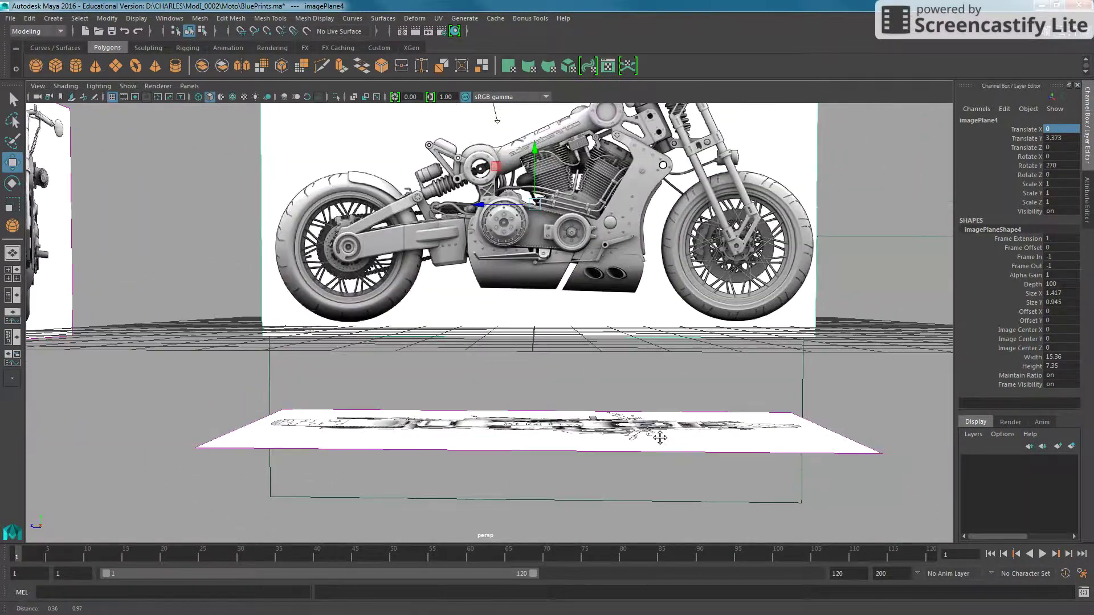
{"action": "right_click_drag", "start_coordinate": [659, 435], "coordinate": [664, 439], "text": "alt"}
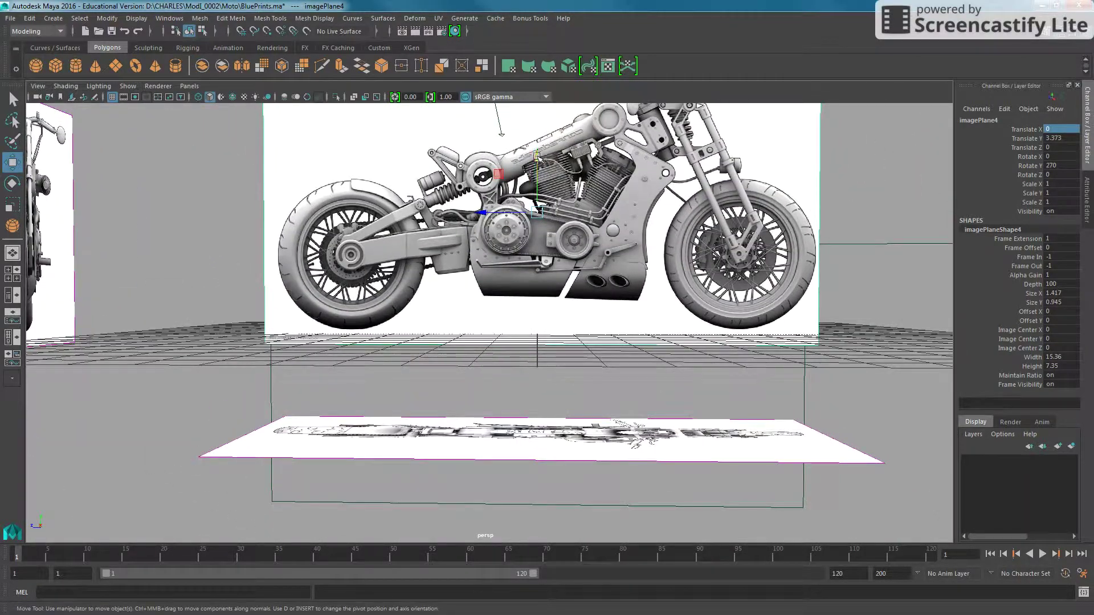
{"action": "left_click_drag", "start_coordinate": [538, 156], "coordinate": [543, 162]}
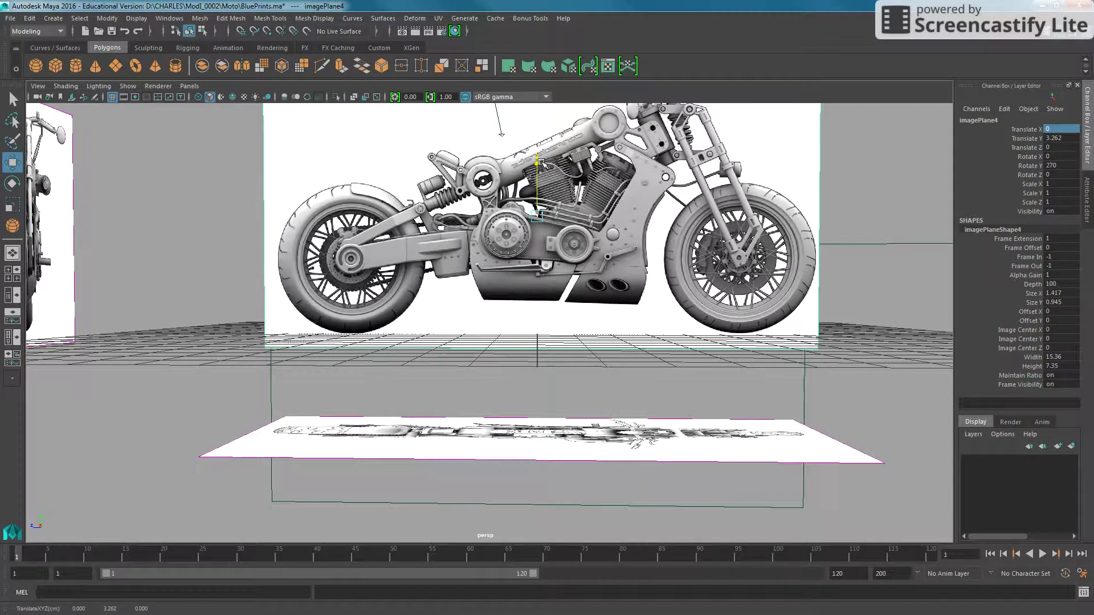
{"action": "key", "text": "bracketleft"}
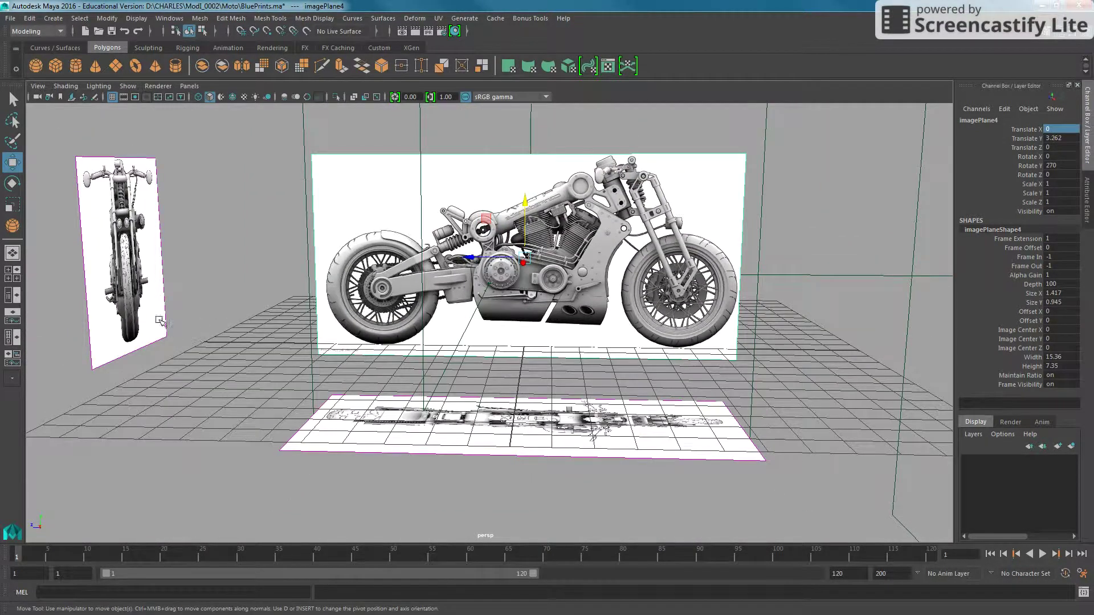
Move the front-view plane imagePlane3 toward the centre and nudge imagePlane4 down to Y 3.242
{"action": "left_click", "coordinate": [160, 322]}
{"action": "mouse_move", "coordinate": [125, 339]}
{"action": "left_mouse_down"}
{"action": "mouse_move", "coordinate": [114, 342]}
{"action": "mouse_move", "coordinate": [364, 342]}
{"action": "mouse_move", "coordinate": [467, 372]}
{"action": "left_mouse_up"}
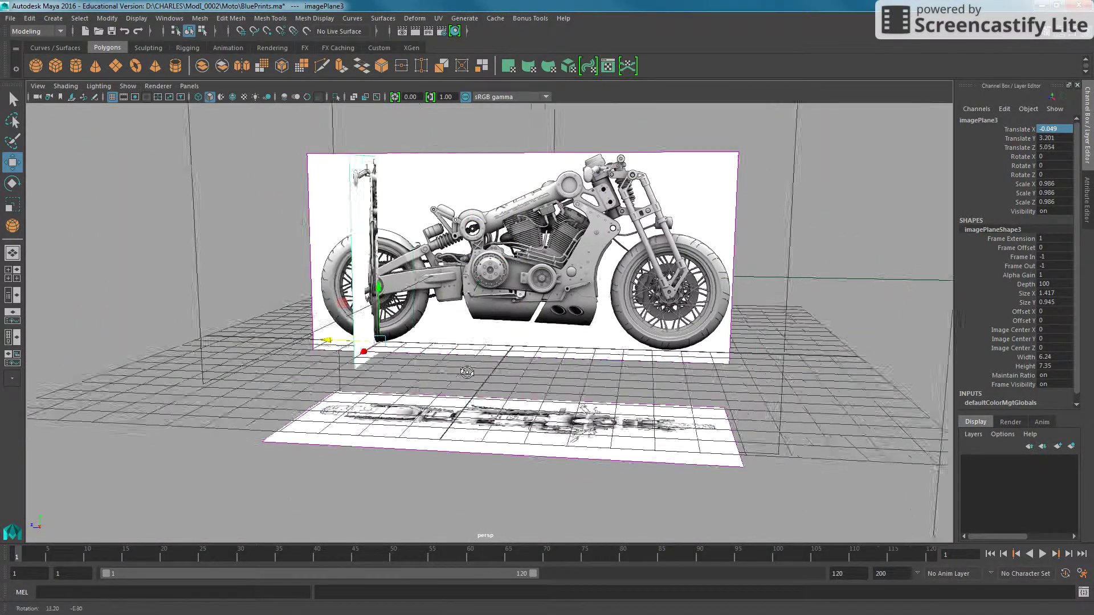
{"action": "scroll", "coordinate": [467, 372], "scroll_direction": "up", "scroll_amount": 3}
{"action": "left_click", "coordinate": [473, 370]}
{"action": "middle_click_drag", "start_coordinate": [473, 371], "coordinate": [397, 325], "text": "alt"}
{"action": "left_click_drag", "start_coordinate": [494, 137], "coordinate": [499, 138]}
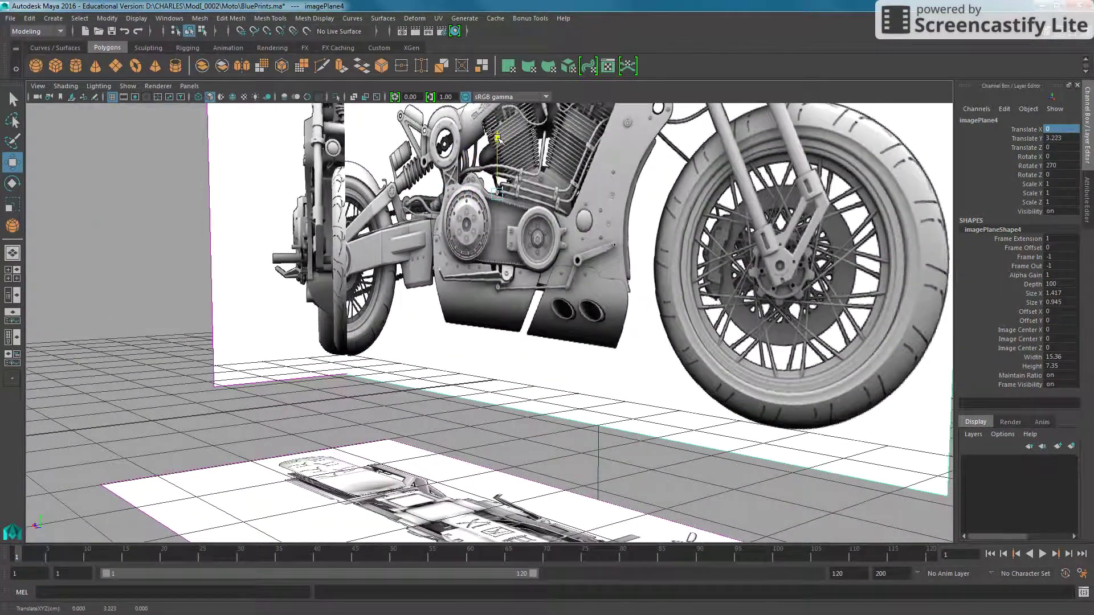
{"action": "scroll", "coordinate": [330, 269], "scroll_direction": "down", "scroll_amount": 5}
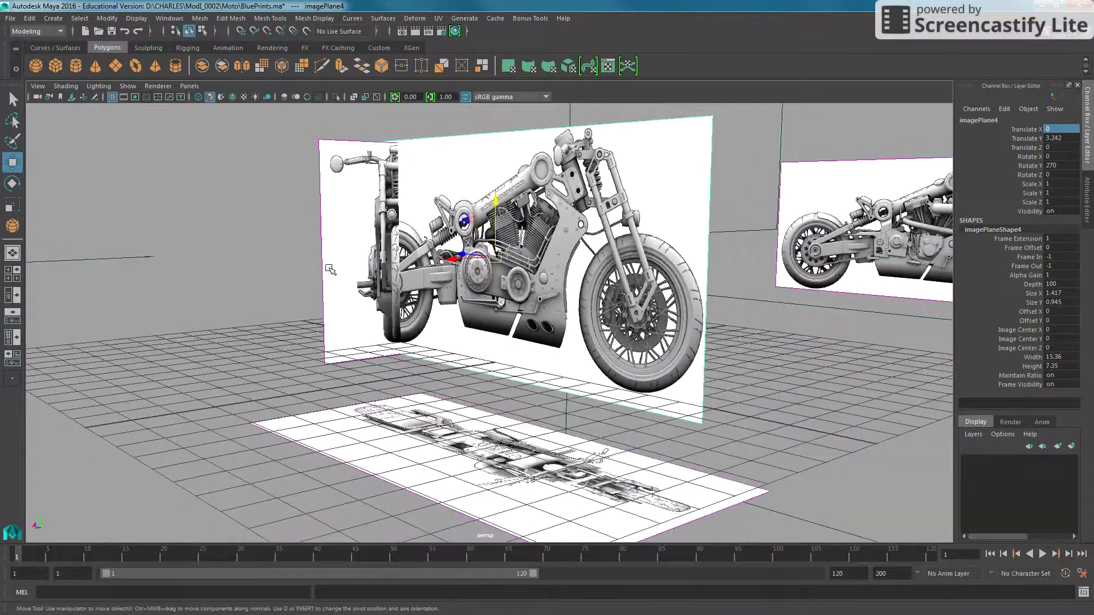
Slide the front-view plane imagePlane3 along Z so it crosses the bike plane
{"action": "left_click", "coordinate": [328, 153]}
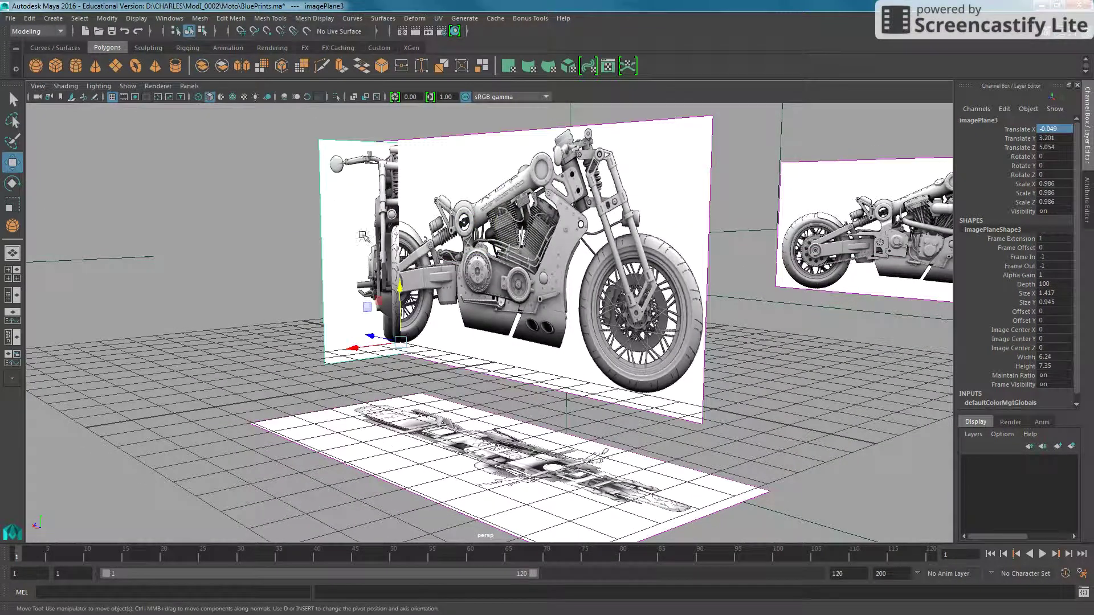
{"action": "left_click_drag", "start_coordinate": [373, 335], "coordinate": [517, 342]}
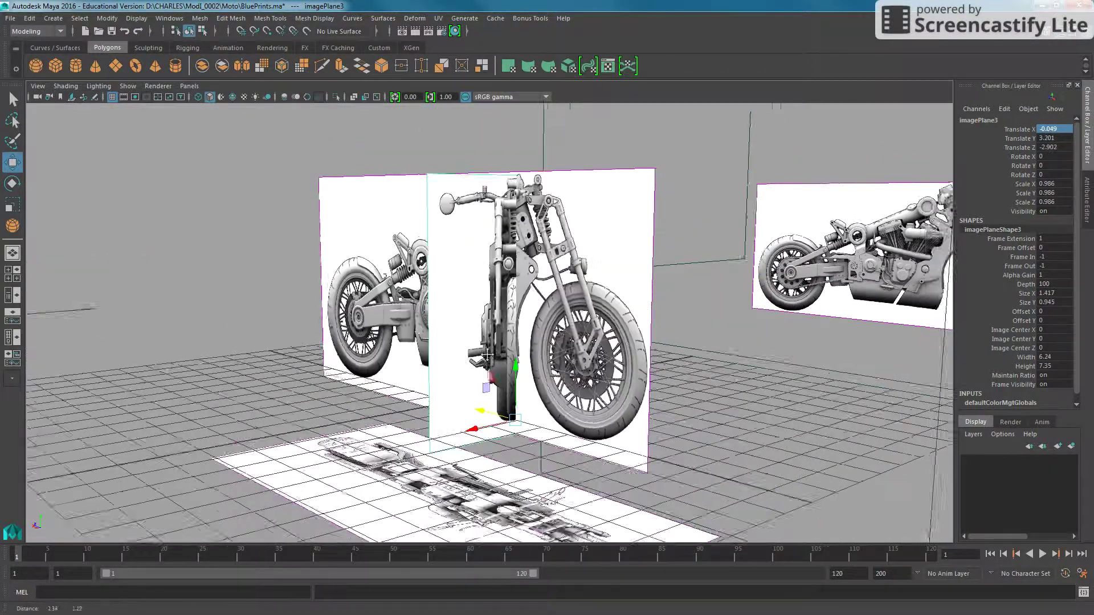
{"action": "scroll", "coordinate": [625, 132], "scroll_direction": "up", "scroll_amount": 2}
Scale the side-view plane imagePlane4 uniformly down to 0.985
{"action": "left_click", "coordinate": [669, 159]}
{"action": "left_click_drag", "start_coordinate": [516, 263], "coordinate": [596, 393], "text": "alt"}
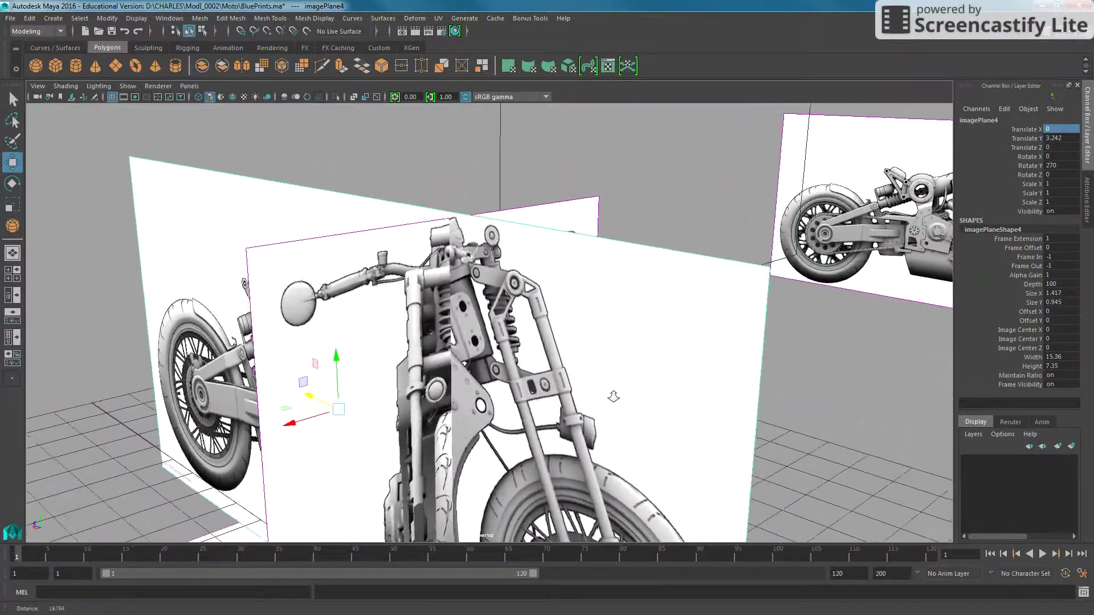
{"action": "right_click_drag", "start_coordinate": [596, 393], "coordinate": [546, 369], "text": "alt"}
{"action": "left_click_drag", "start_coordinate": [547, 370], "coordinate": [592, 330], "text": "alt"}
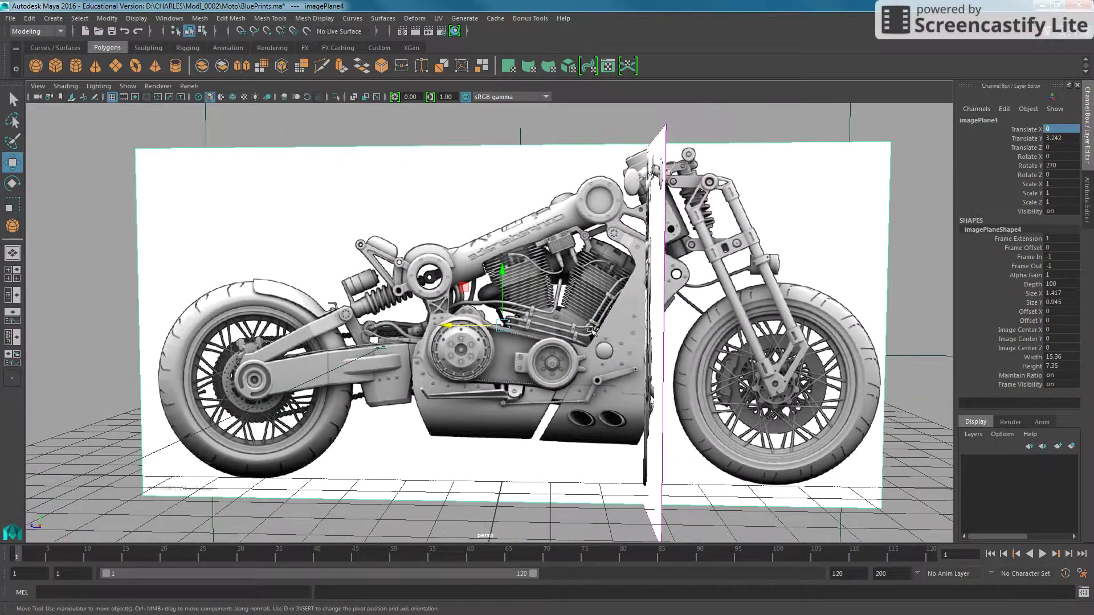
{"action": "left_click", "coordinate": [502, 272]}
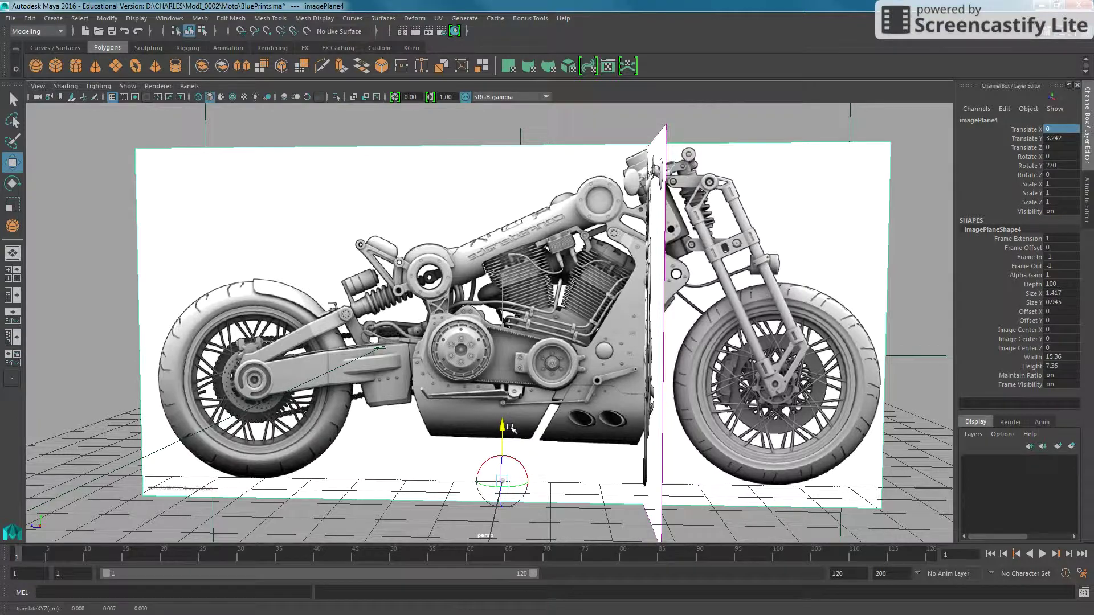
{"action": "mouse_move", "coordinate": [509, 428]}
{"action": "left_mouse_down", "text": "alt"}
{"action": "mouse_move", "coordinate": [507, 388]}
{"action": "mouse_move", "coordinate": [395, 474]}
{"action": "mouse_move", "coordinate": [337, 478]}
{"action": "mouse_move", "coordinate": [546, 391]}
{"action": "mouse_move", "coordinate": [533, 296]}
{"action": "left_mouse_up", "text": "alt"}
{"action": "key", "text": "r"}
{"action": "scroll", "coordinate": [337, 479], "scroll_direction": "down", "scroll_amount": 2}
{"action": "key", "text": "w"}
{"action": "scroll", "coordinate": [337, 479], "scroll_direction": "down", "scroll_amount": 4}
{"action": "left_click", "coordinate": [542, 289]}
Move the front-view plane out along Z and raise the top-view floor plane to Y 1.998
{"action": "left_click_drag", "start_coordinate": [465, 399], "coordinate": [230, 296]}
{"action": "left_click", "coordinate": [413, 467]}
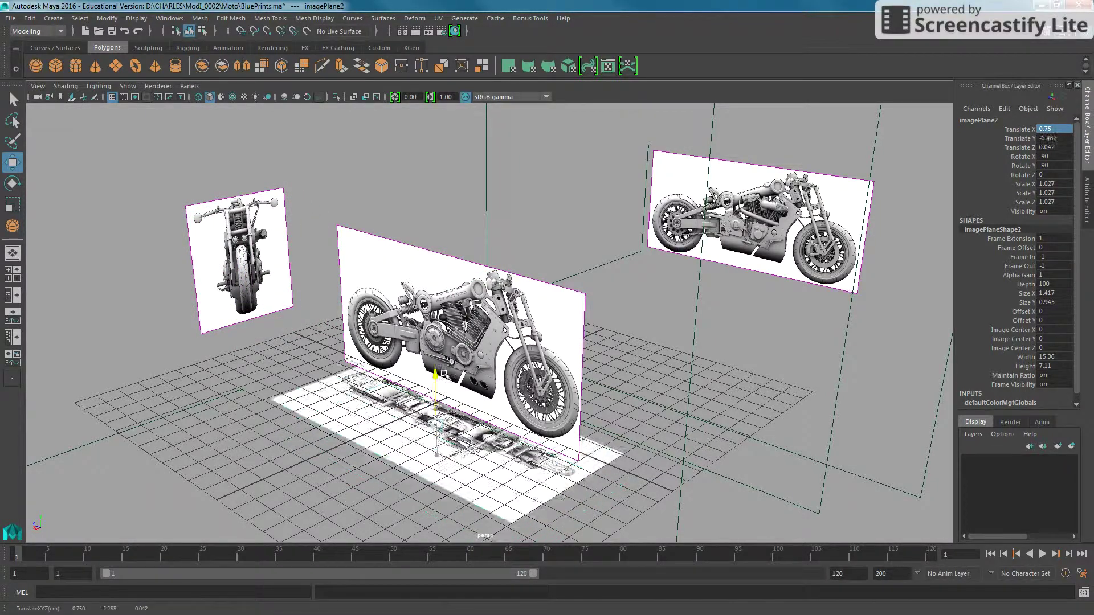
{"action": "mouse_move", "coordinate": [436, 365]}
{"action": "left_mouse_down"}
{"action": "mouse_move", "coordinate": [434, 317]}
{"action": "mouse_move", "coordinate": [513, 342]}
{"action": "left_mouse_up"}
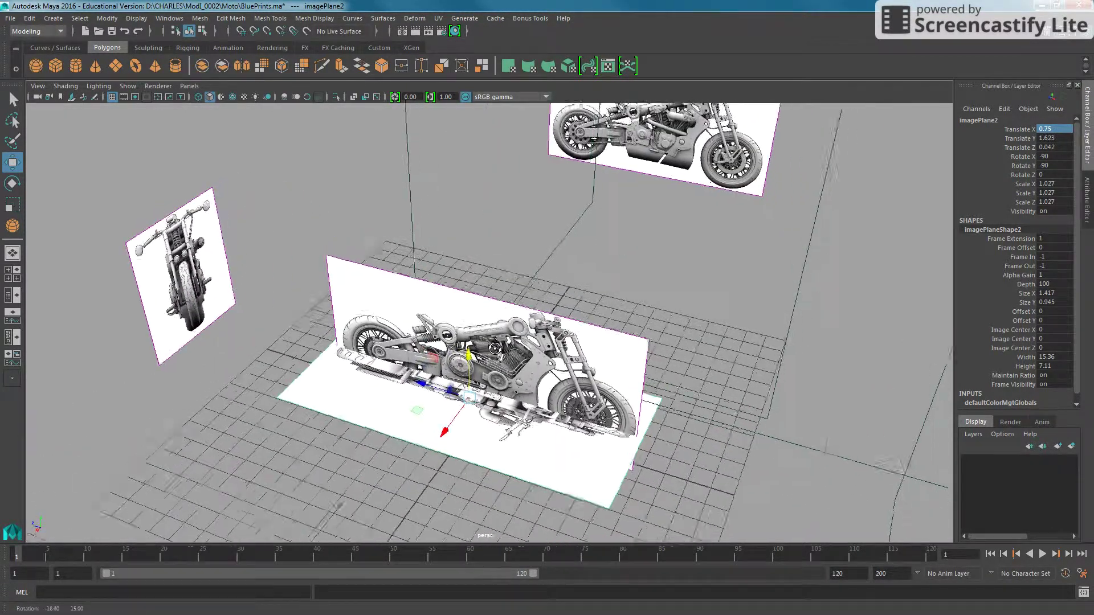
{"action": "right_click_drag", "start_coordinate": [512, 342], "coordinate": [678, 324], "text": "alt"}
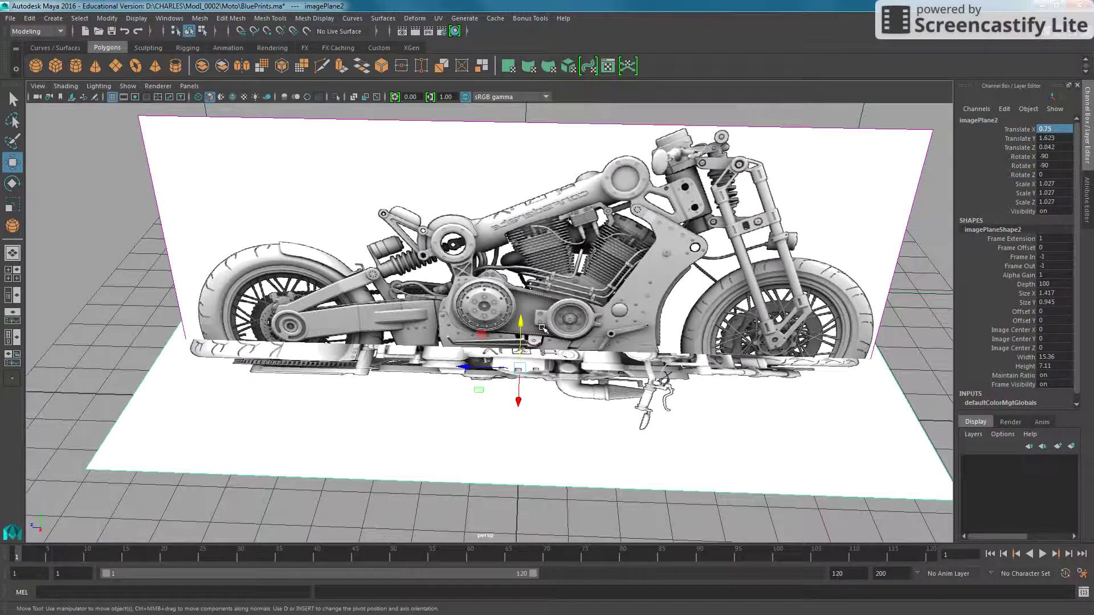
{"action": "left_click_drag", "start_coordinate": [523, 325], "coordinate": [440, 305]}
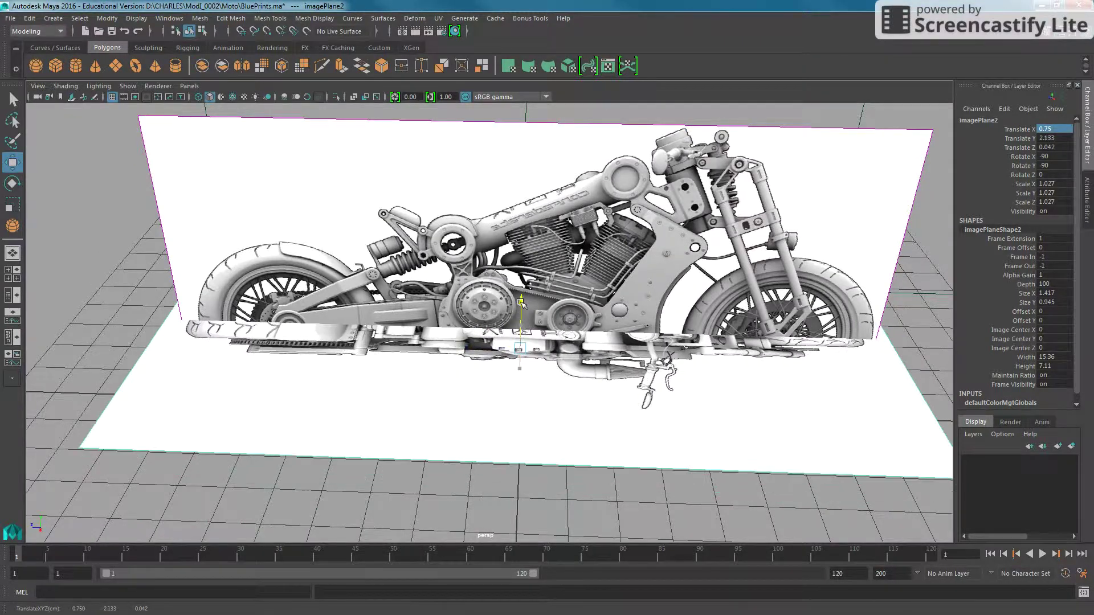
Raise the floor plane slightly, shift imagePlane4 to Z 0.201, and scale it to 0.99
{"action": "left_click", "coordinate": [144, 137]}
{"action": "left_click_drag", "start_coordinate": [460, 406], "coordinate": [458, 406]}
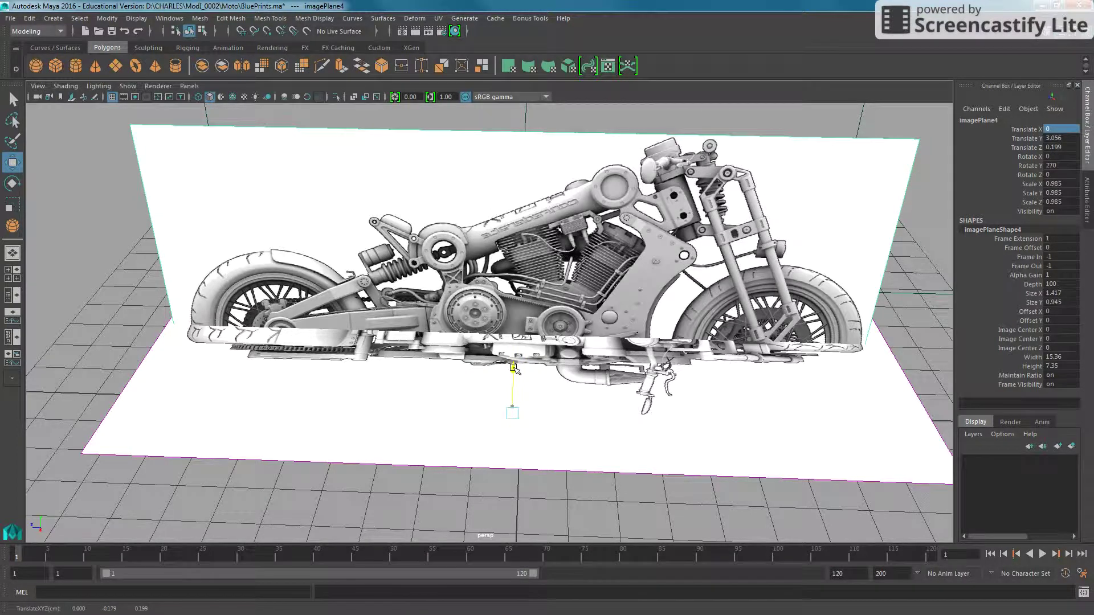
{"action": "left_click", "coordinate": [215, 372]}
{"action": "left_click_drag", "start_coordinate": [522, 306], "coordinate": [522, 292]}
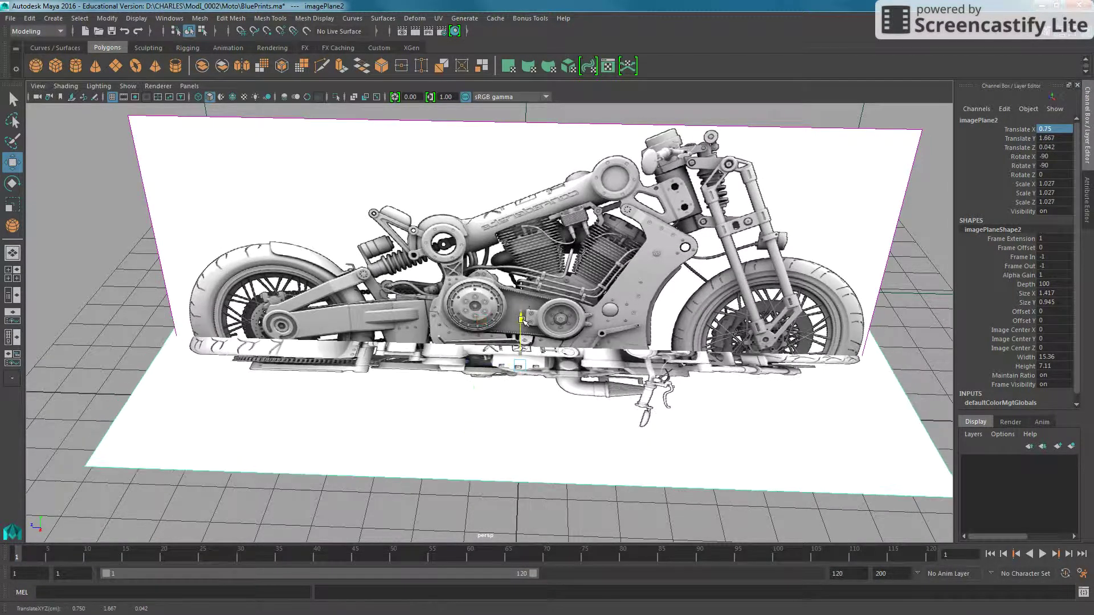
{"action": "left_click", "coordinate": [410, 305]}
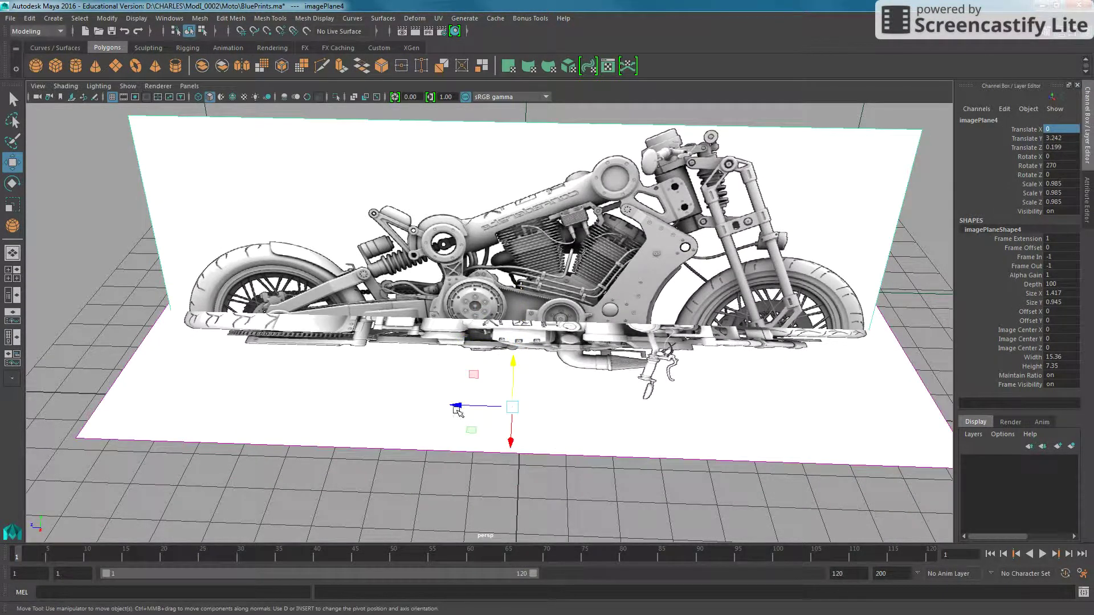
{"action": "mouse_move", "coordinate": [456, 409]}
{"action": "left_mouse_down"}
{"action": "mouse_move", "coordinate": [494, 377]}
{"action": "mouse_move", "coordinate": [721, 270]}
{"action": "mouse_move", "coordinate": [706, 245]}
{"action": "mouse_move", "coordinate": [683, 250]}
{"action": "left_mouse_up"}
{"action": "key", "text": "r"}
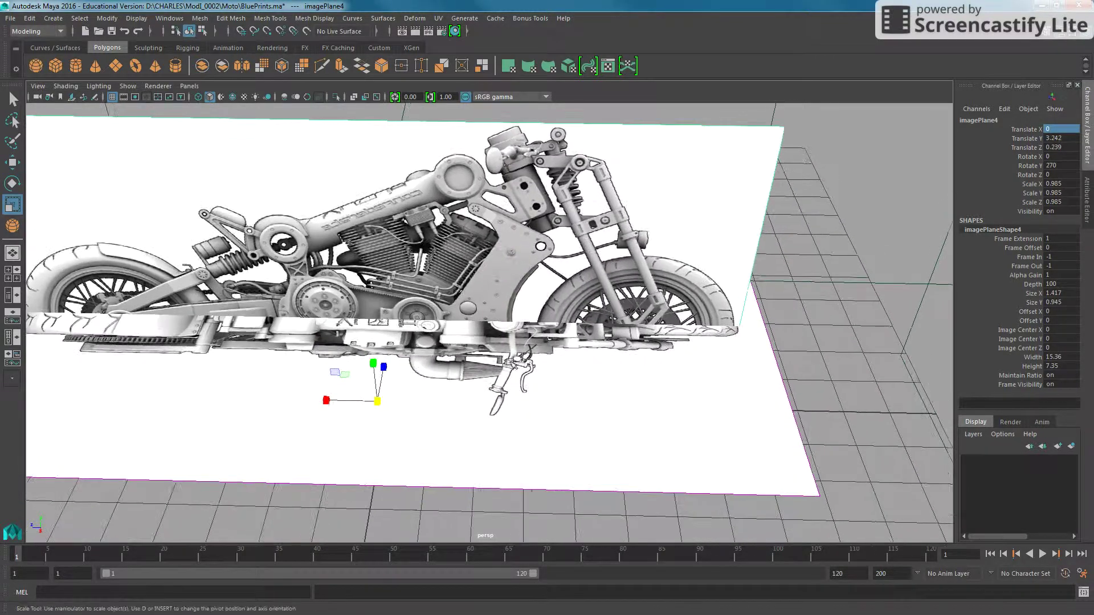
{"action": "left_click_drag", "start_coordinate": [380, 408], "coordinate": [397, 410]}
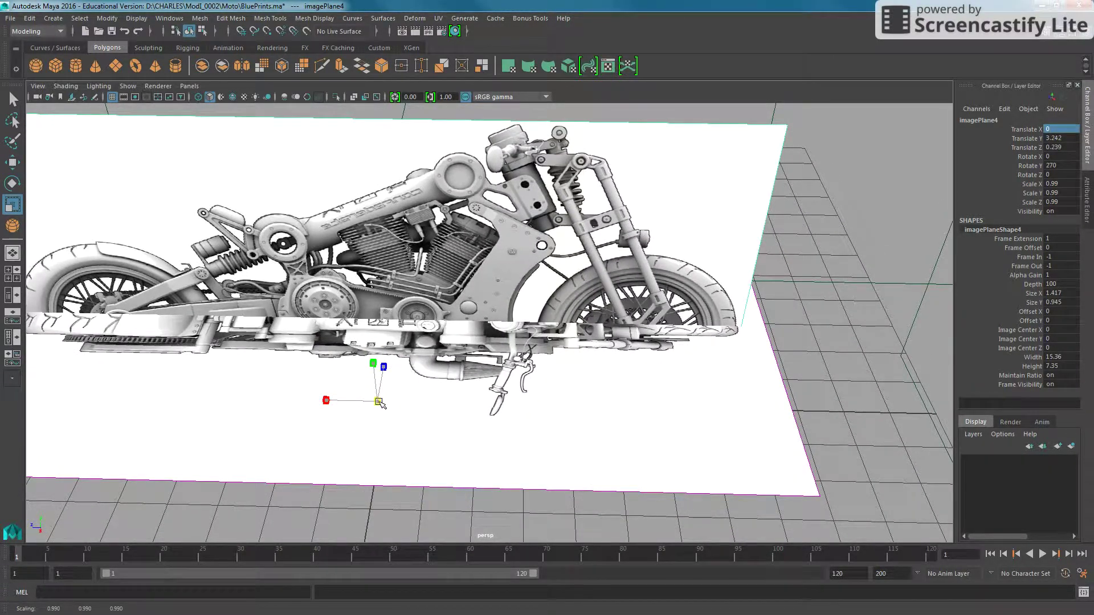
{"action": "key", "text": "w"}
{"action": "left_click_drag", "start_coordinate": [329, 405], "coordinate": [359, 393]}
Lower the top-view floor blueprint onto the ground grid
{"action": "right_click_drag", "start_coordinate": [359, 393], "coordinate": [395, 368], "text": "alt"}
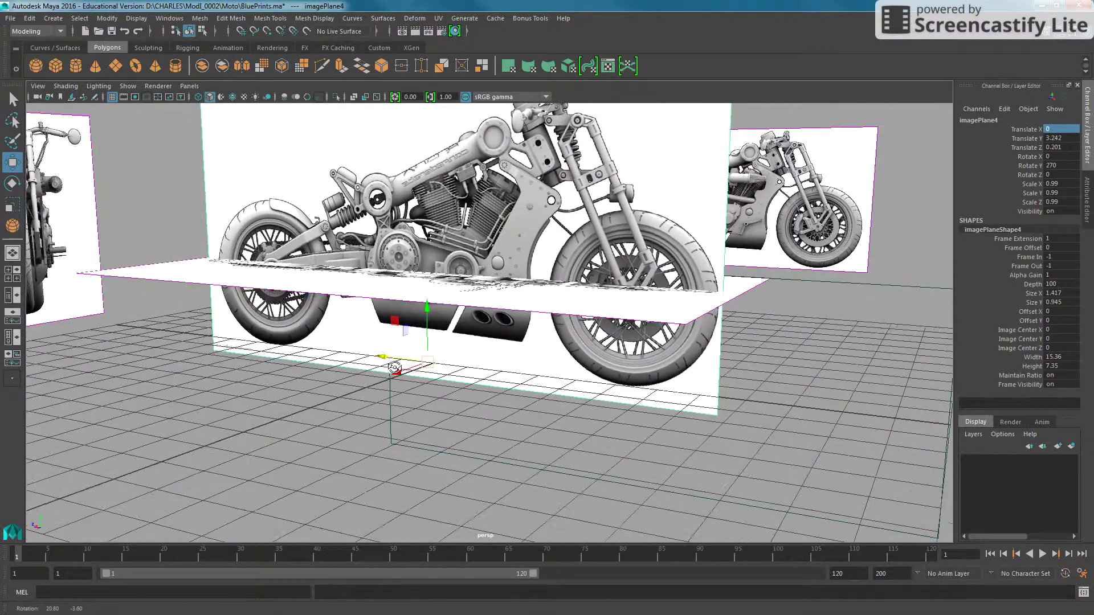
{"action": "left_click_drag", "start_coordinate": [396, 367], "coordinate": [262, 267], "text": "alt"}
{"action": "left_click", "coordinate": [262, 268]}
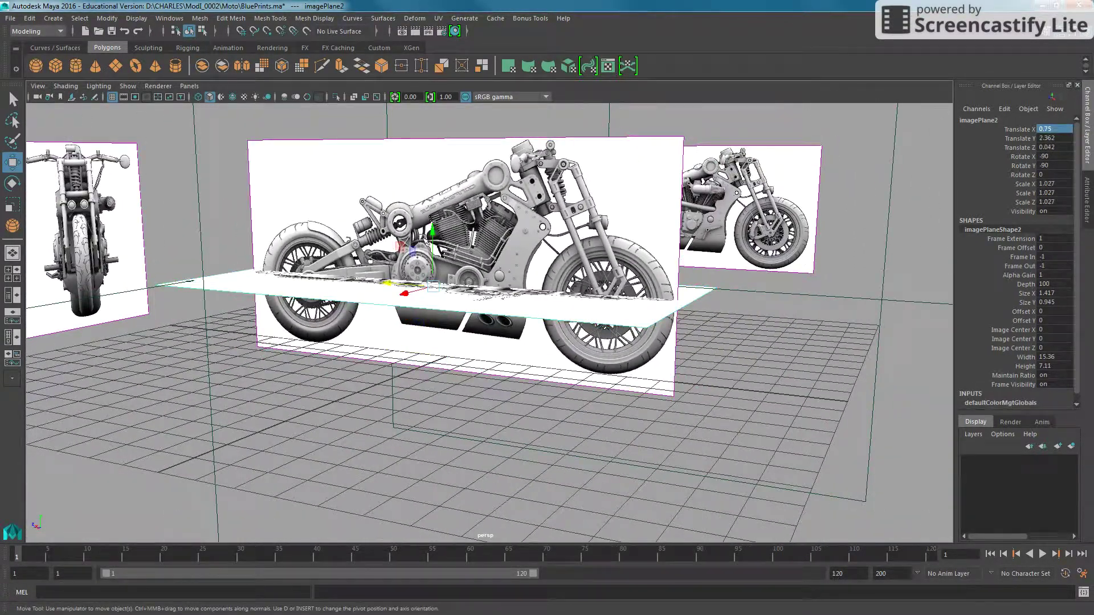
{"action": "left_click_drag", "start_coordinate": [432, 245], "coordinate": [432, 364]}
Slide the front-view blueprint plane outward along its depth axis, undoing a stray nudge
{"action": "left_click", "coordinate": [139, 173]}
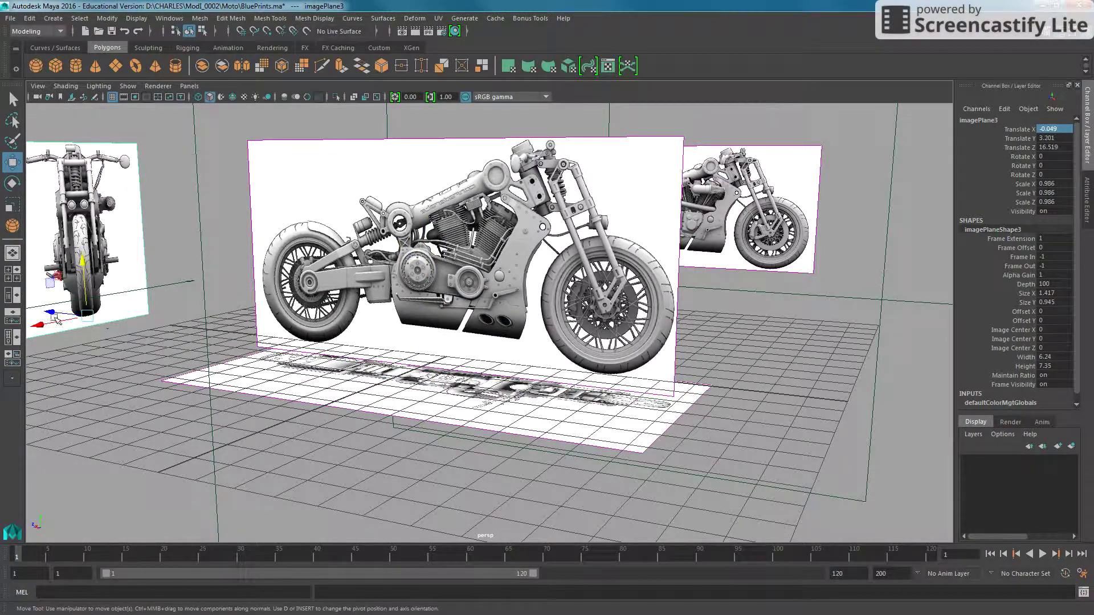
{"action": "mouse_move", "coordinate": [50, 314]}
{"action": "left_mouse_down"}
{"action": "mouse_move", "coordinate": [552, 349]}
{"action": "mouse_move", "coordinate": [530, 319]}
{"action": "left_mouse_up"}
{"action": "scroll", "coordinate": [501, 239], "scroll_direction": "up", "scroll_amount": 5}
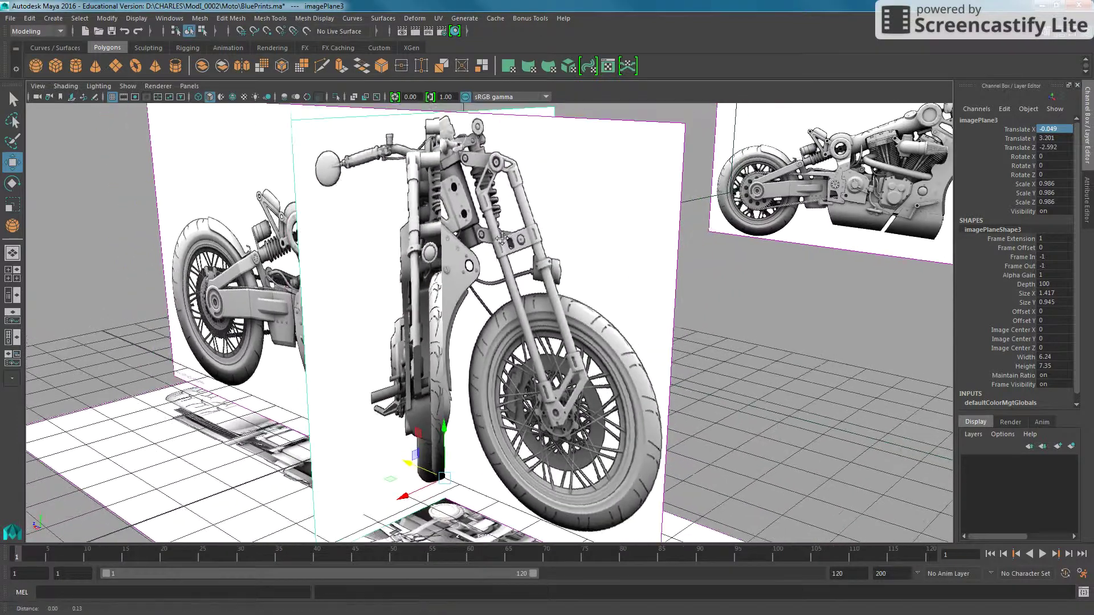
{"action": "left_click_drag", "start_coordinate": [502, 239], "coordinate": [471, 369], "text": "alt"}
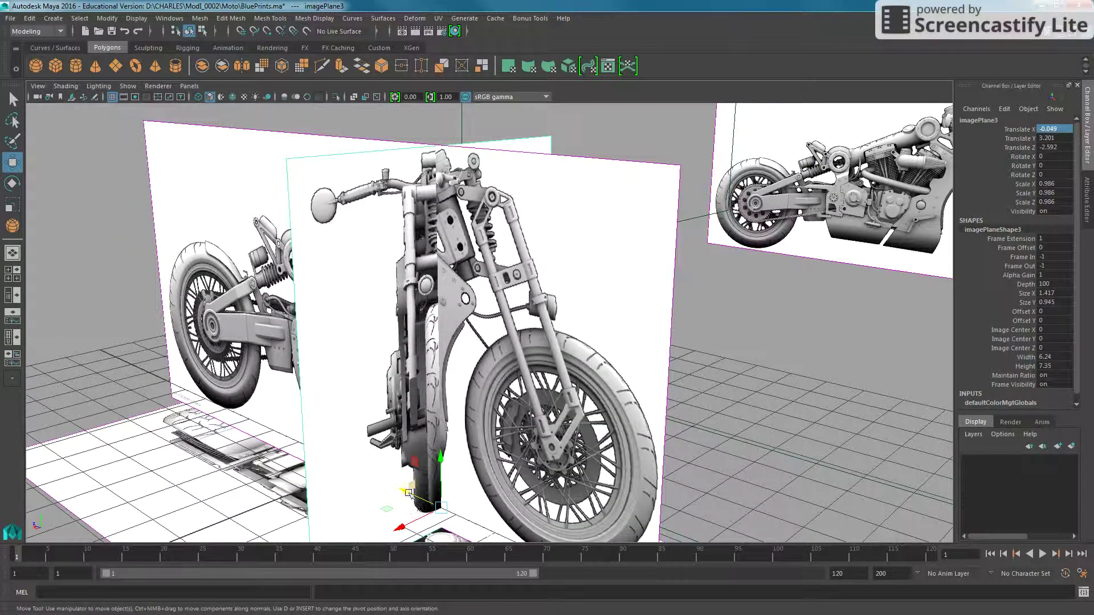
{"action": "left_click_drag", "start_coordinate": [408, 493], "coordinate": [409, 493]}
{"action": "key", "text": "ctrl+z"}
Push the side-view plane imagePlane4 far out along X to about 30.451
{"action": "left_click", "coordinate": [698, 214]}
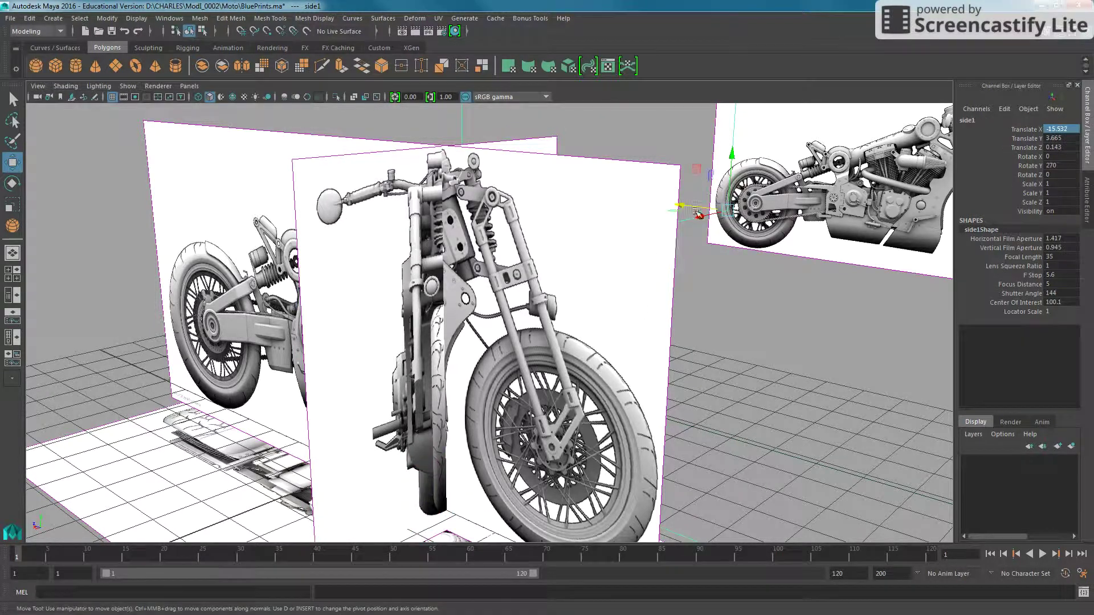
{"action": "left_click", "coordinate": [617, 173]}
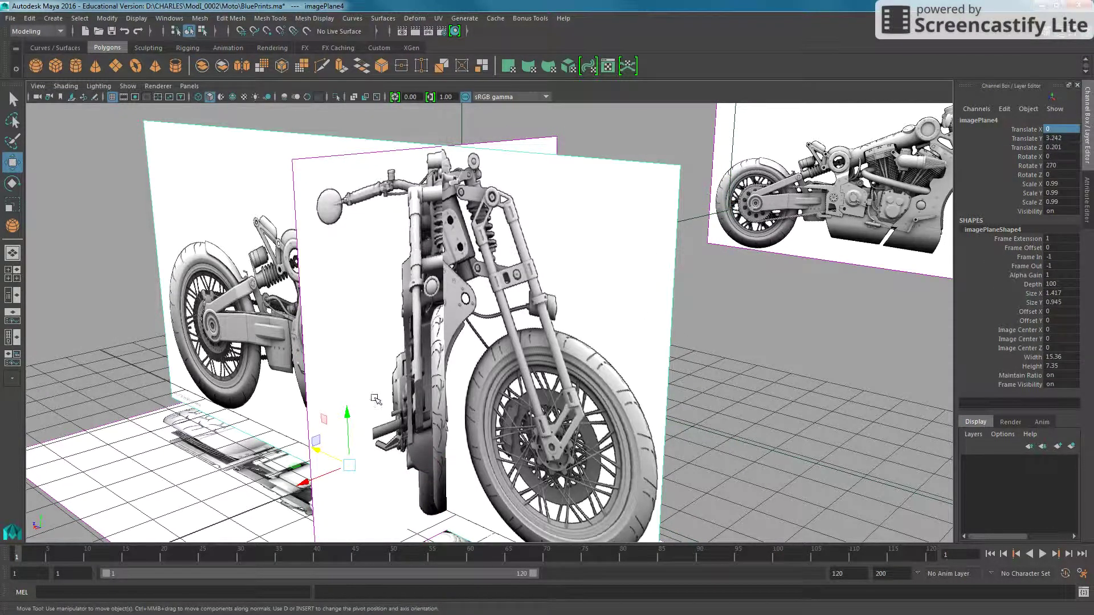
{"action": "mouse_move", "coordinate": [348, 414]}
{"action": "left_mouse_down"}
{"action": "mouse_move", "coordinate": [366, 382]}
{"action": "mouse_move", "coordinate": [211, 325]}
{"action": "left_mouse_up"}
{"action": "left_click", "coordinate": [290, 194]}
{"action": "scroll", "coordinate": [223, 205], "scroll_direction": "down", "scroll_amount": 4}
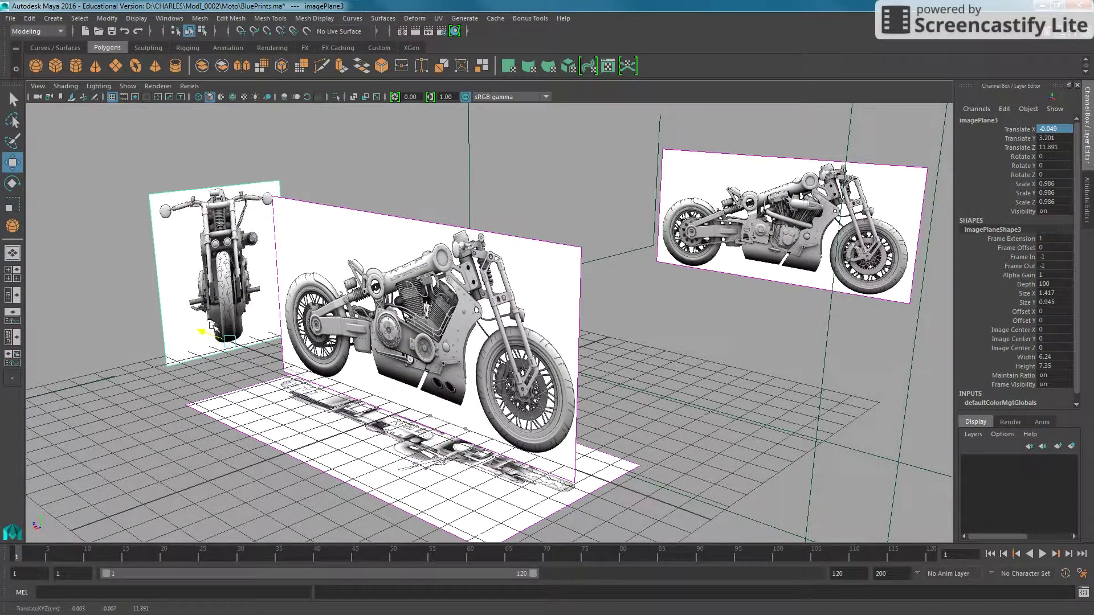
{"action": "left_click_drag", "start_coordinate": [319, 285], "coordinate": [353, 287], "text": "alt"}
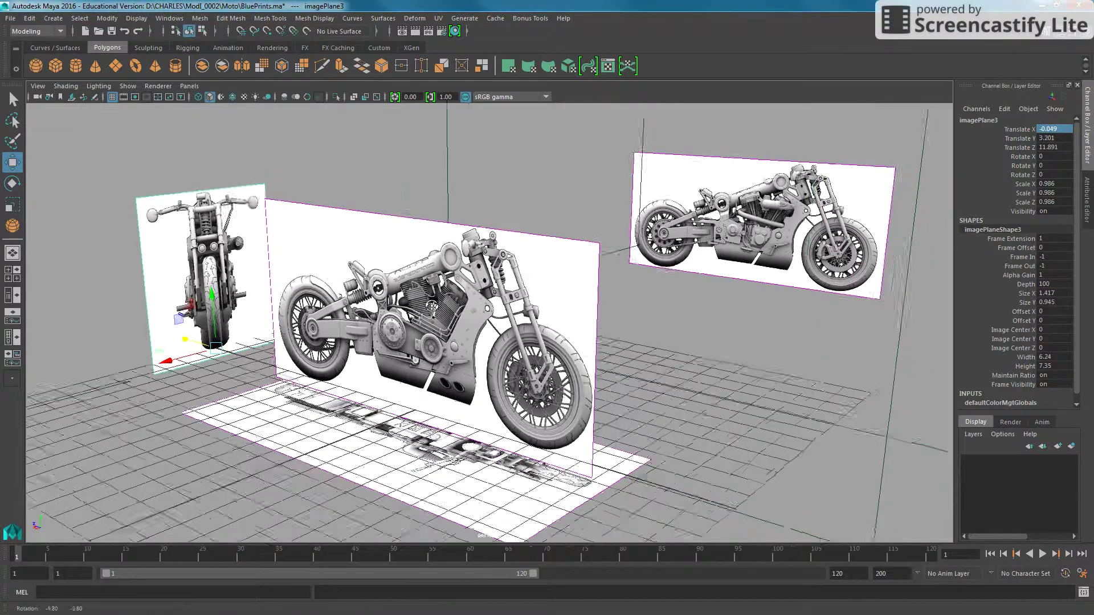
{"action": "left_click", "coordinate": [360, 232]}
{"action": "mouse_move", "coordinate": [360, 232]}
{"action": "left_mouse_down", "text": "alt"}
{"action": "mouse_move", "coordinate": [372, 332]}
{"action": "mouse_move", "coordinate": [410, 341]}
{"action": "mouse_move", "coordinate": [51, 287]}
{"action": "left_mouse_up", "text": "alt"}
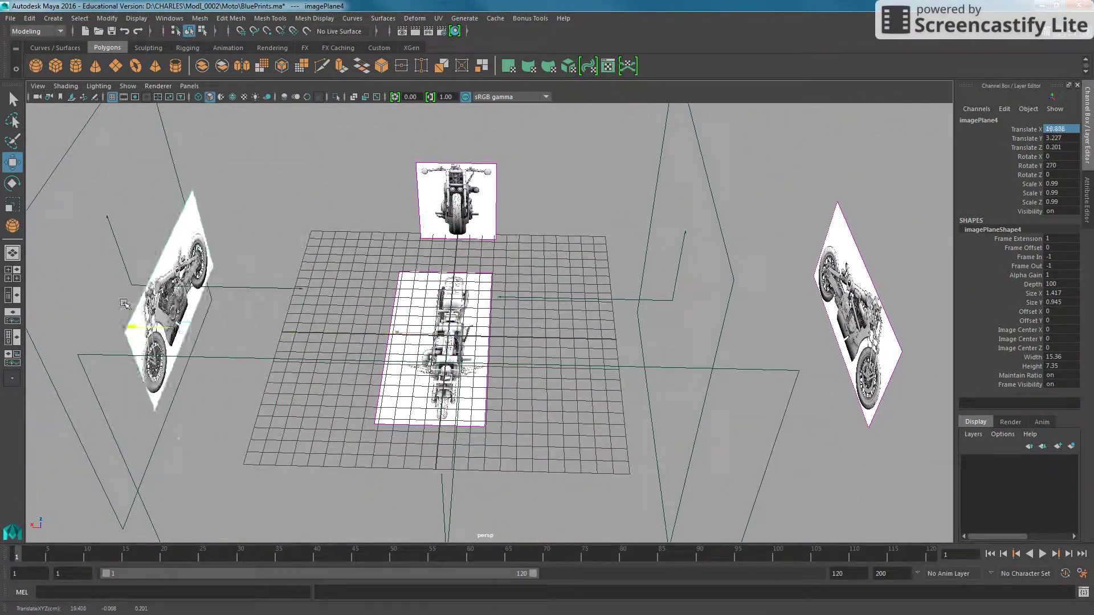
{"action": "mouse_move", "coordinate": [296, 308]}
{"action": "left_mouse_down", "text": "alt"}
{"action": "mouse_move", "coordinate": [331, 301]}
{"action": "mouse_move", "coordinate": [296, 319]}
{"action": "mouse_move", "coordinate": [203, 330]}
{"action": "left_mouse_up", "text": "alt"}
Select the front camera and duplicate it as front1
{"action": "left_click_drag", "start_coordinate": [209, 333], "coordinate": [595, 357], "text": "alt"}
{"action": "key", "text": "q"}
{"action": "left_click", "coordinate": [668, 392]}
{"action": "left_click_drag", "start_coordinate": [668, 392], "coordinate": [647, 294], "text": "alt"}
{"action": "left_click", "coordinate": [647, 294]}
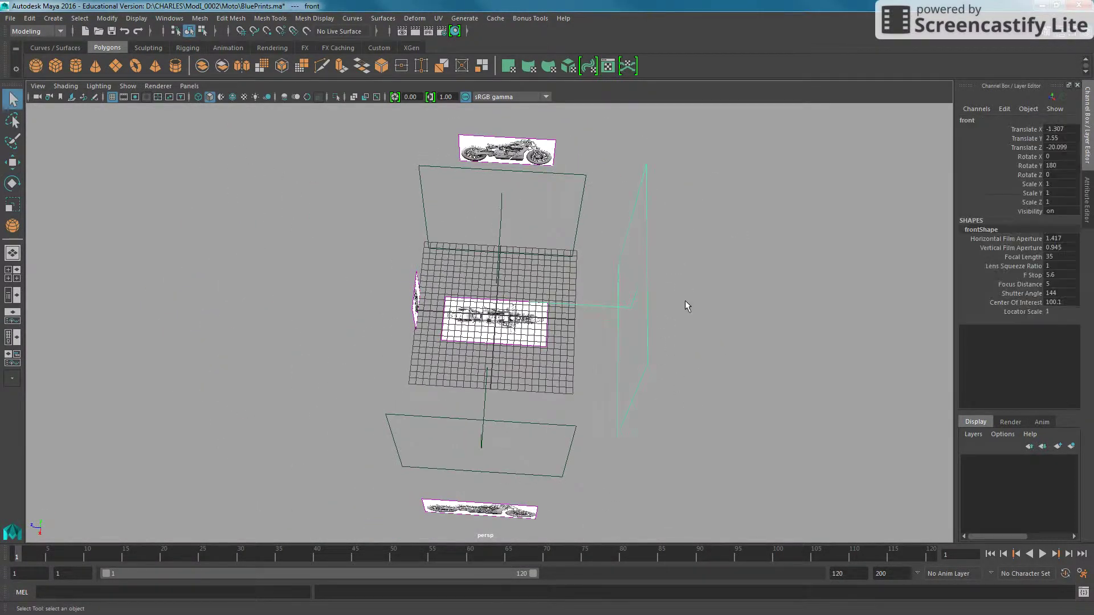
{"action": "left_click", "coordinate": [34, 18]}
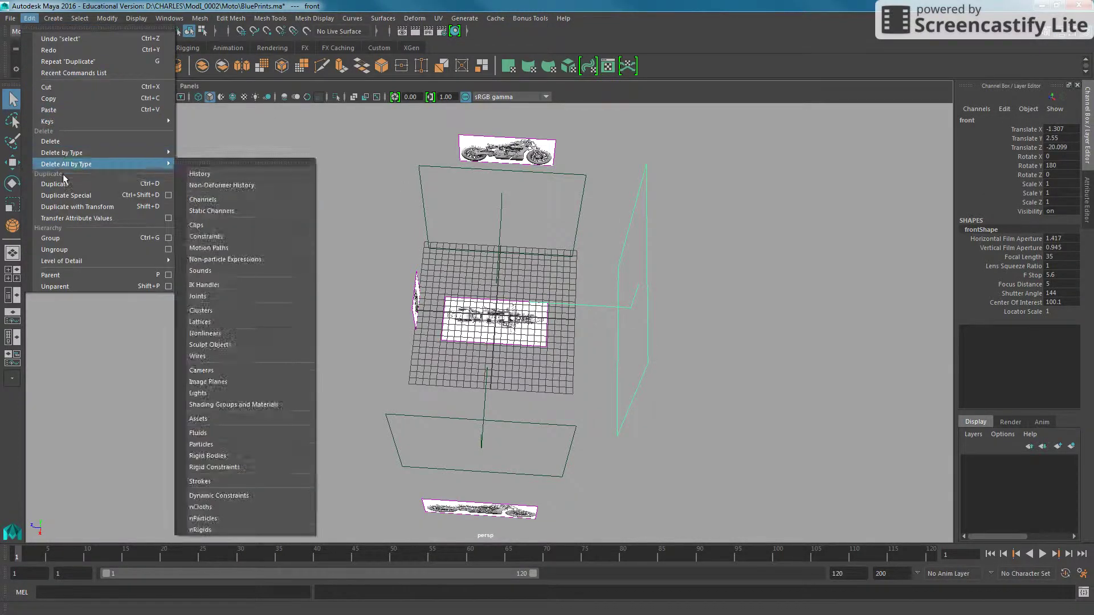
{"action": "left_click", "coordinate": [68, 185]}
Move front1 to the opposite side of the bike, with Rotate Y 0
{"action": "left_click_drag", "start_coordinate": [534, 328], "coordinate": [556, 336], "text": "alt"}
{"action": "key", "text": "w"}
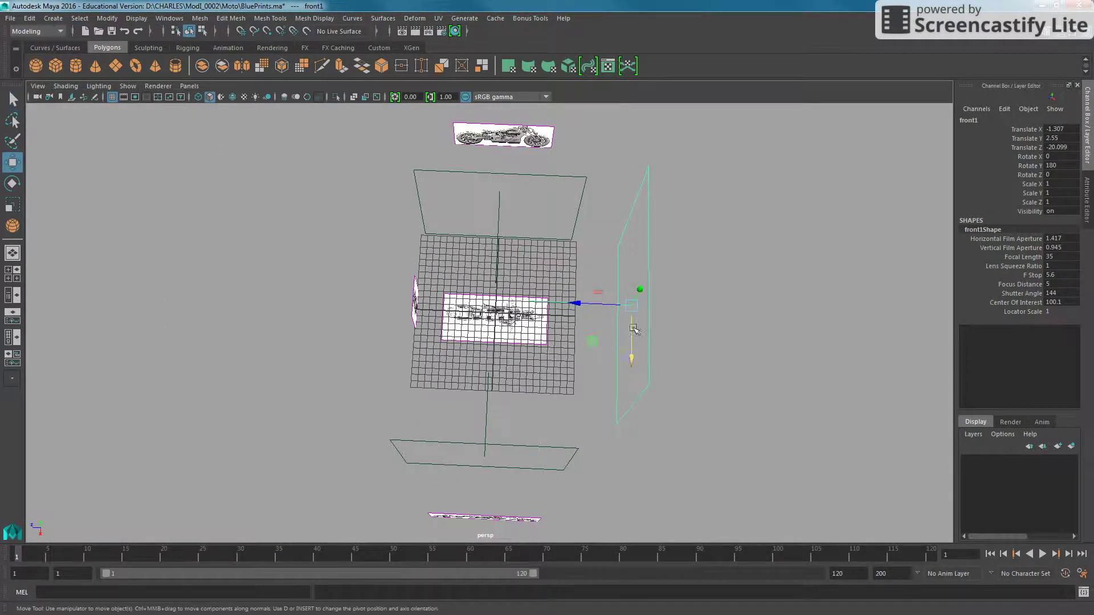
{"action": "left_click_drag", "start_coordinate": [579, 301], "coordinate": [342, 301]}
{"action": "key", "text": "e"}
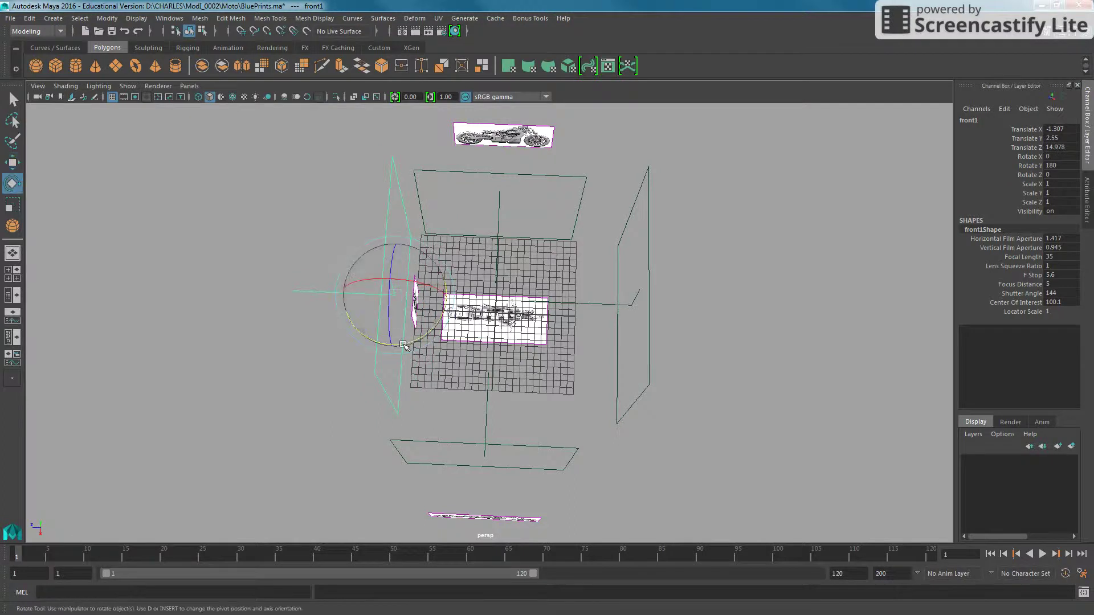
{"action": "left_click_drag", "start_coordinate": [433, 331], "coordinate": [882, 245]}
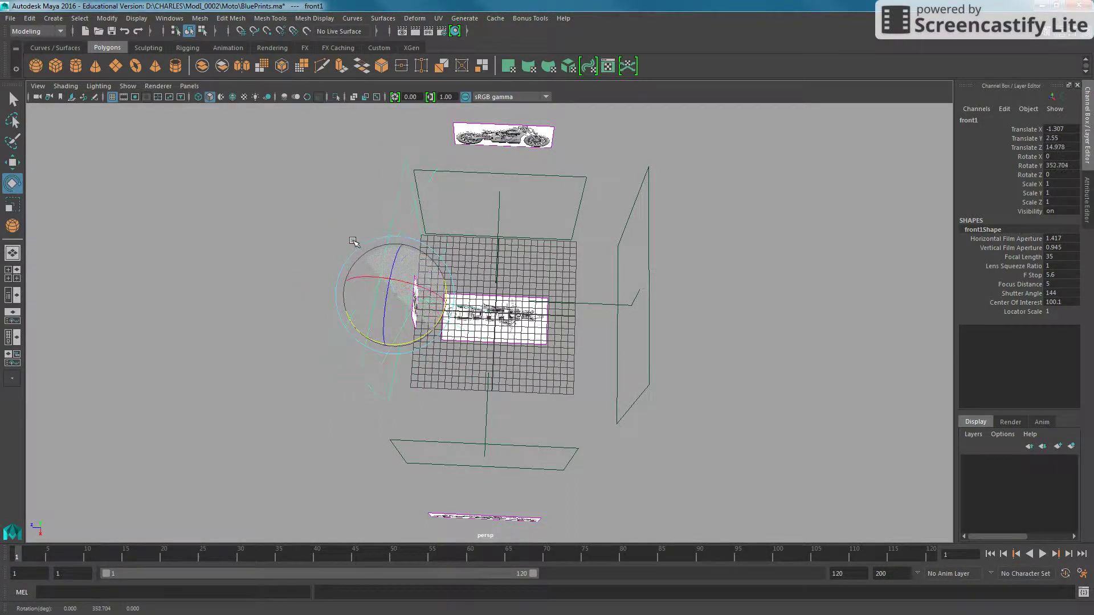
{"action": "type", "text": "0"}
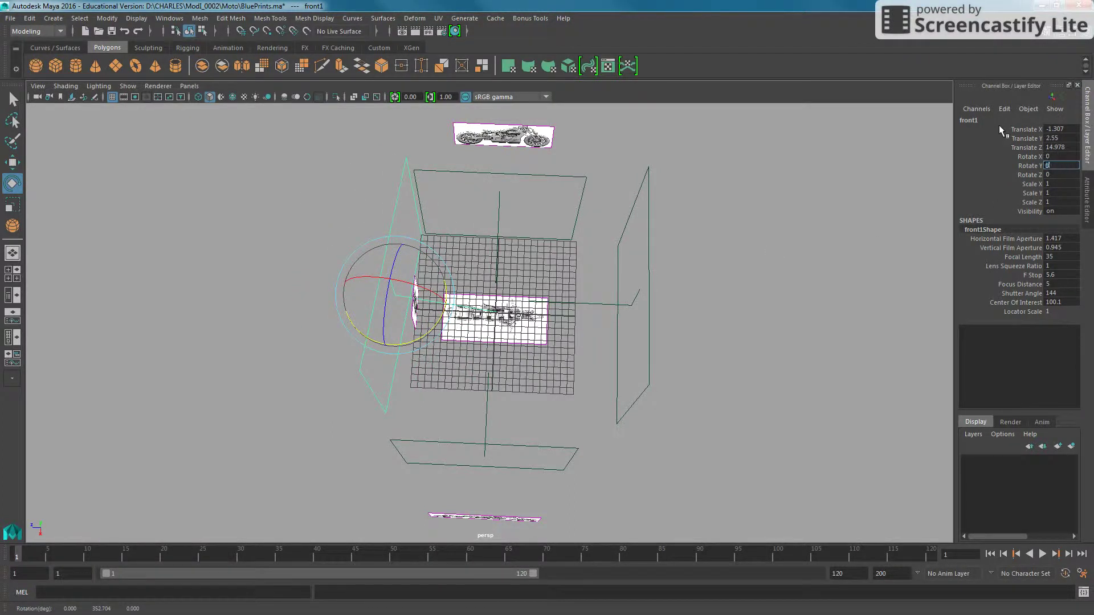
{"action": "key", "text": "Return"}
Push the front blueprint plane out along Z, and place its duplicate imagePlane5 opposite
{"action": "key", "text": "w"}
{"action": "left_click_drag", "start_coordinate": [611, 293], "coordinate": [487, 350], "text": "alt"}
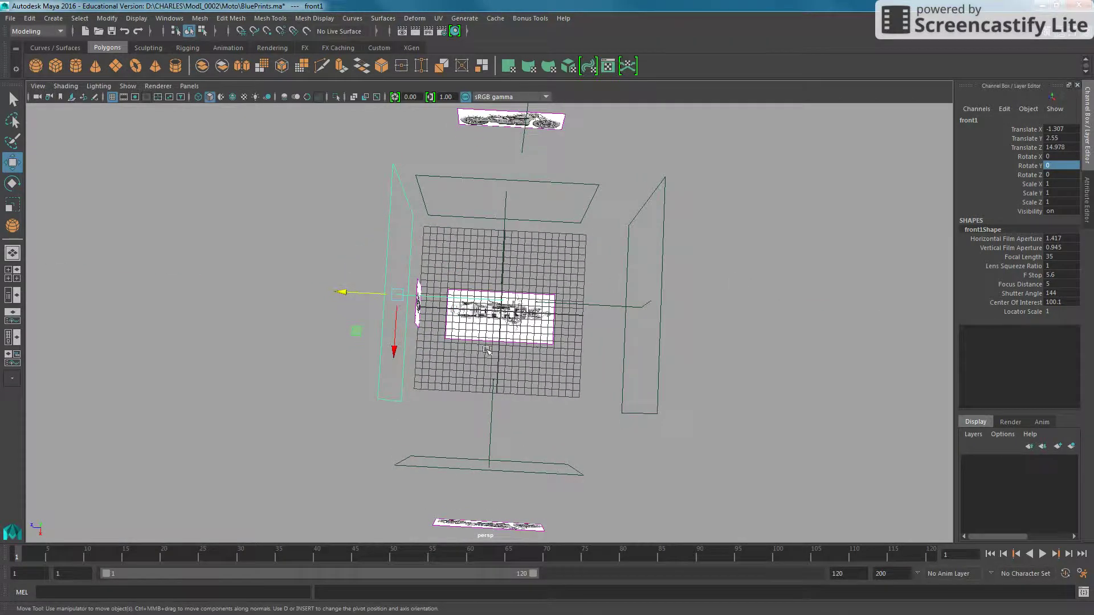
{"action": "left_click", "coordinate": [416, 322]}
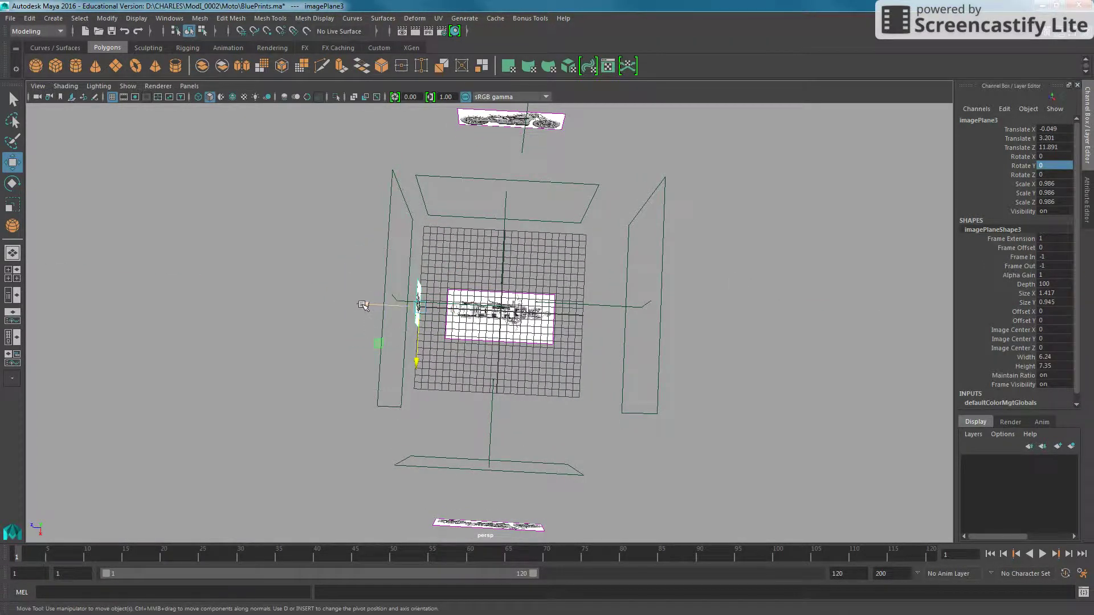
{"action": "left_click_drag", "start_coordinate": [363, 305], "coordinate": [299, 301]}
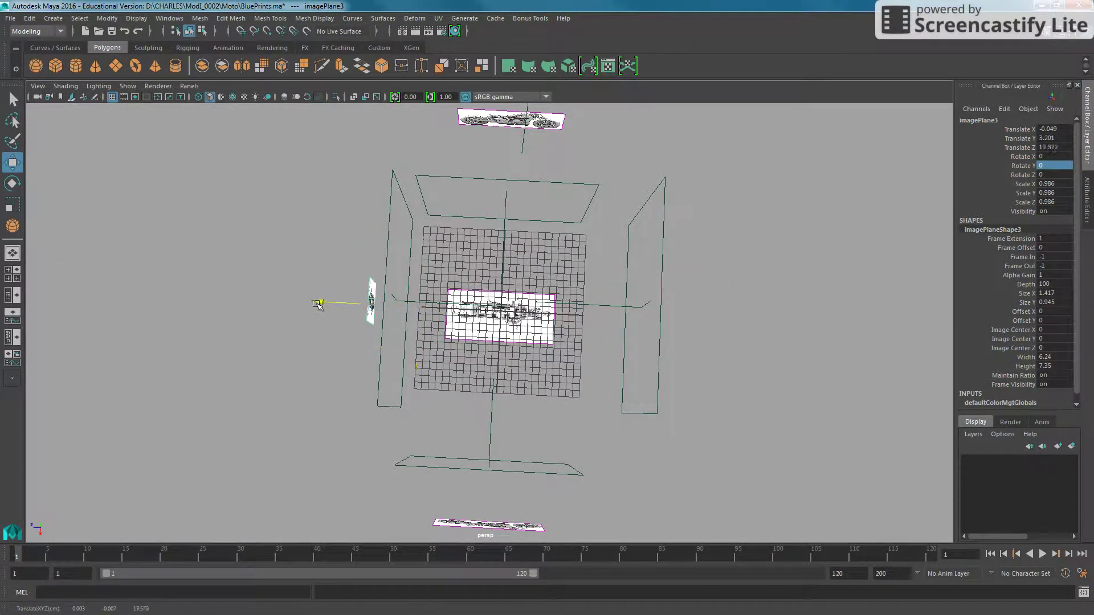
{"action": "left_click", "coordinate": [29, 18]}
{"action": "left_click", "coordinate": [149, 240]}
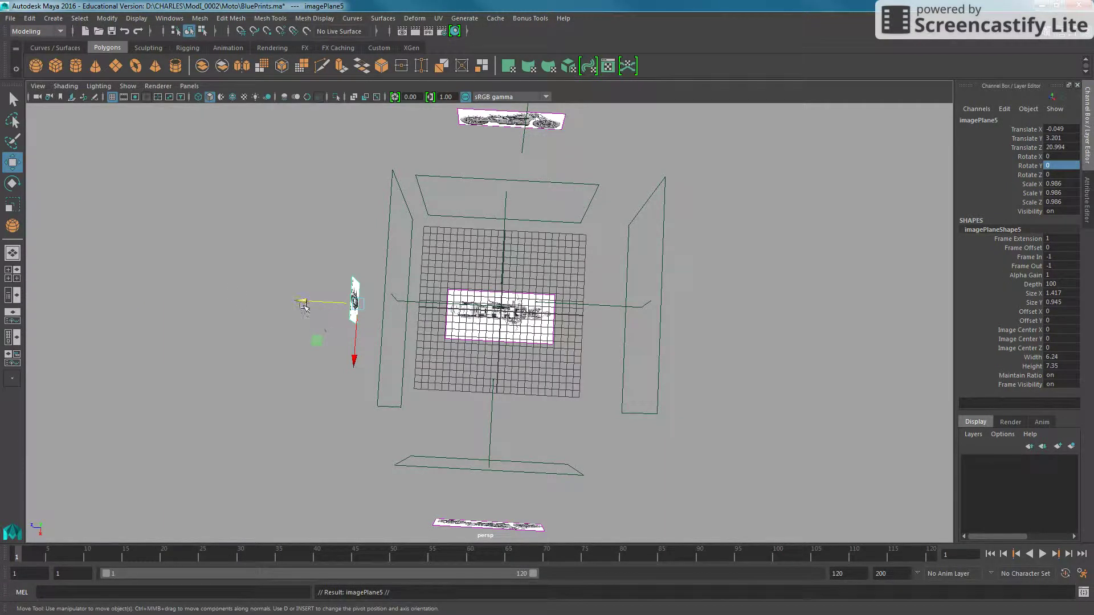
{"action": "mouse_move", "coordinate": [304, 306]}
{"action": "left_mouse_down"}
{"action": "mouse_move", "coordinate": [670, 336]}
{"action": "mouse_move", "coordinate": [723, 330]}
{"action": "mouse_move", "coordinate": [712, 328]}
{"action": "left_mouse_up"}
Load images/BackView.jpg as imagePlane5's Image Name in the Attribute Editor
{"action": "left_click", "coordinate": [1087, 196]}
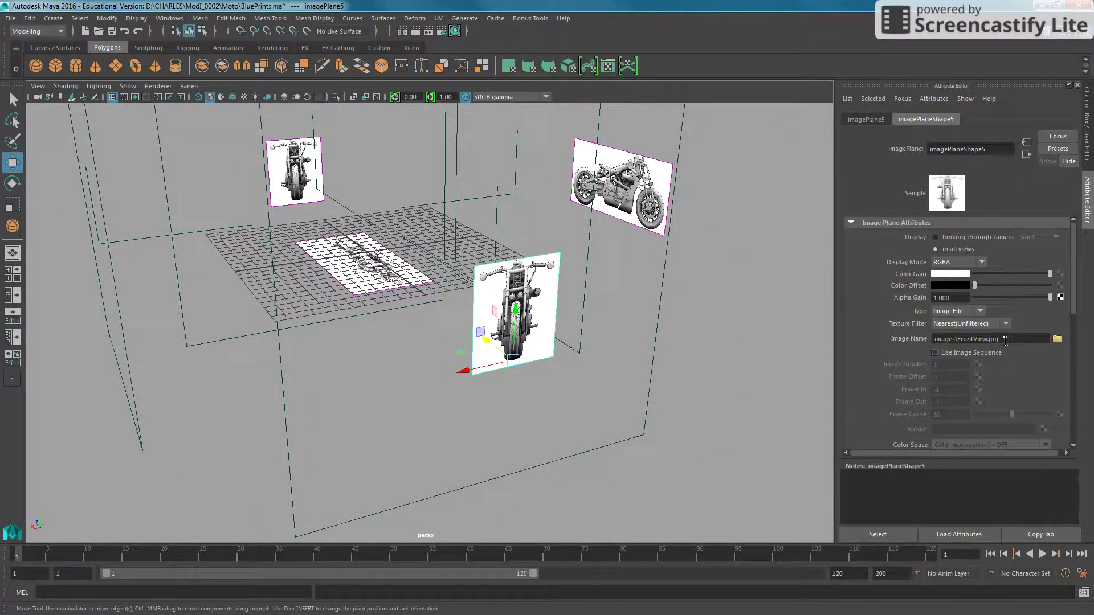
{"action": "left_click", "coordinate": [1057, 339]}
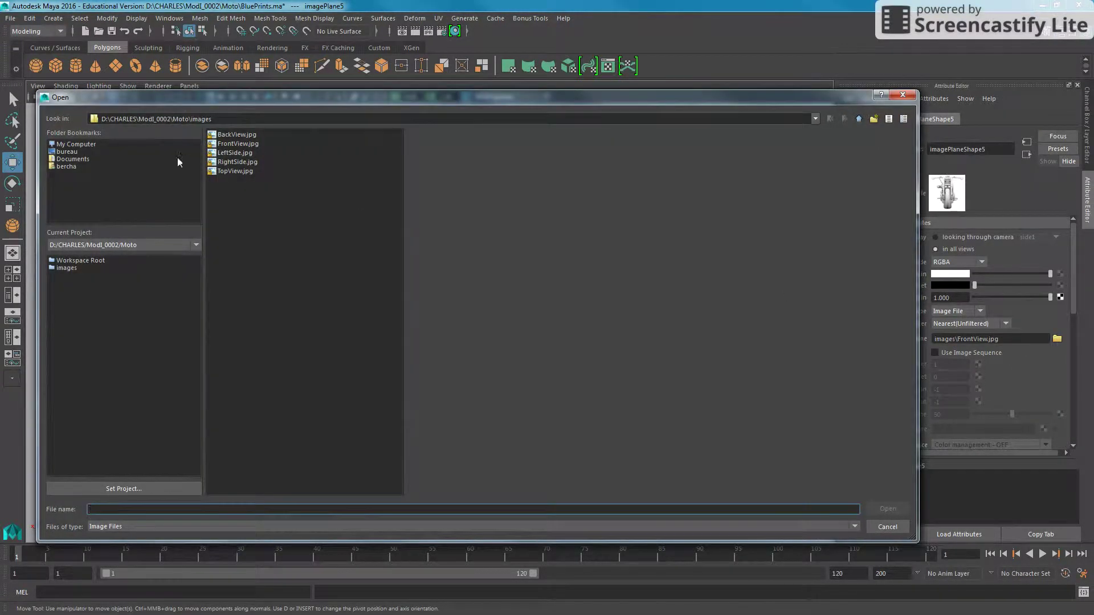
{"action": "left_click", "coordinate": [224, 137]}
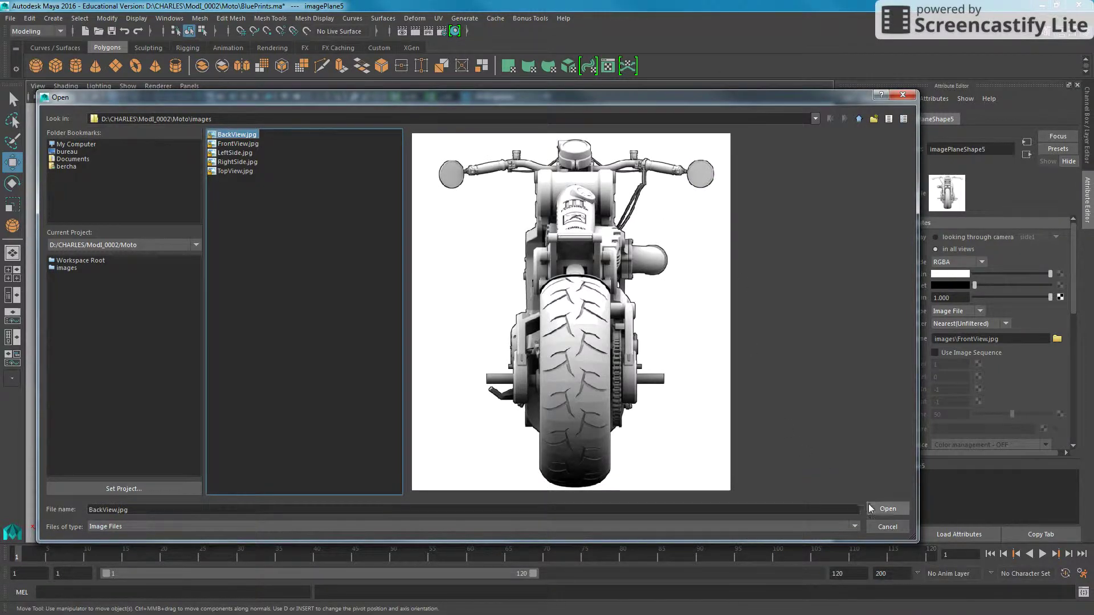
{"action": "left_click", "coordinate": [886, 510]}
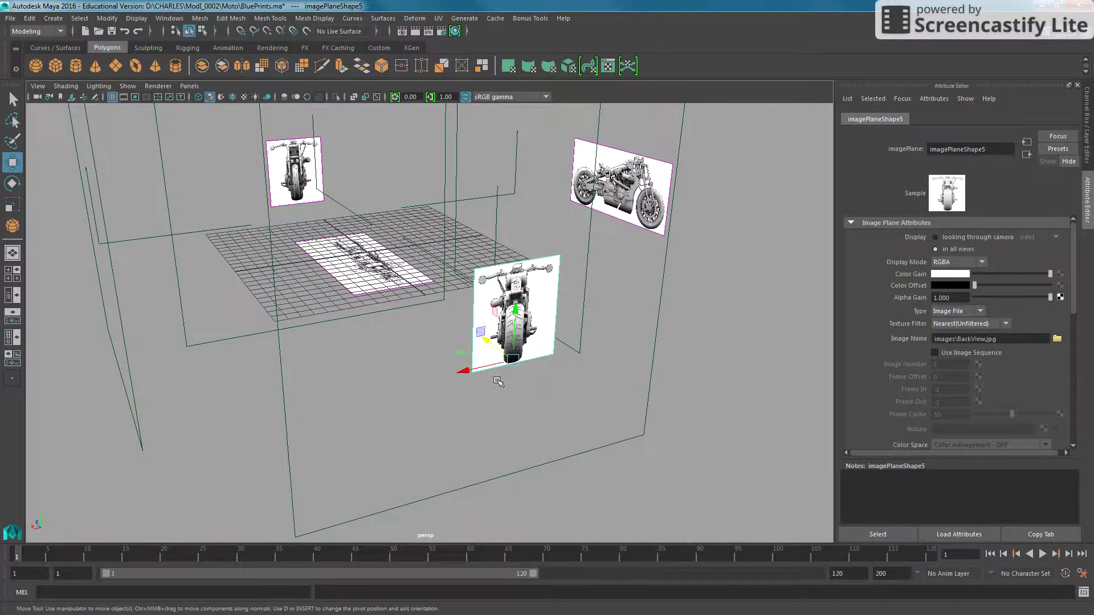
{"action": "mouse_move", "coordinate": [526, 370]}
{"action": "left_mouse_down", "text": "alt"}
{"action": "mouse_move", "coordinate": [506, 382]}
{"action": "mouse_move", "coordinate": [467, 364]}
{"action": "mouse_move", "coordinate": [439, 381]}
{"action": "left_mouse_up", "text": "alt"}
Set the rear-view plane imagePlane5's Rotate Y to 180 in the Channel Box
{"action": "key", "text": "e"}
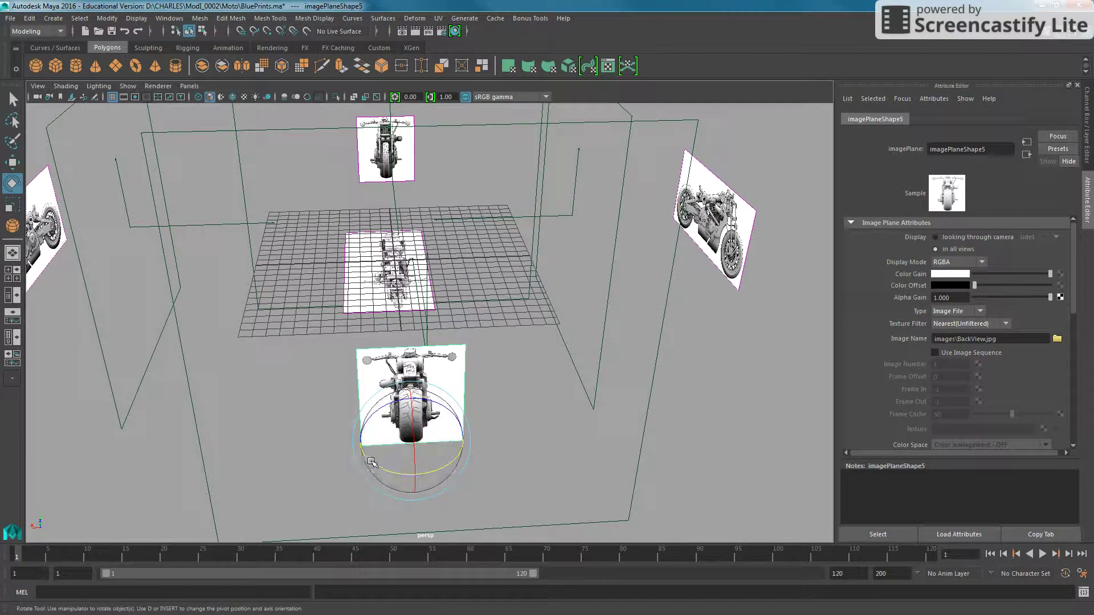
{"action": "left_click_drag", "start_coordinate": [368, 459], "coordinate": [450, 464]}
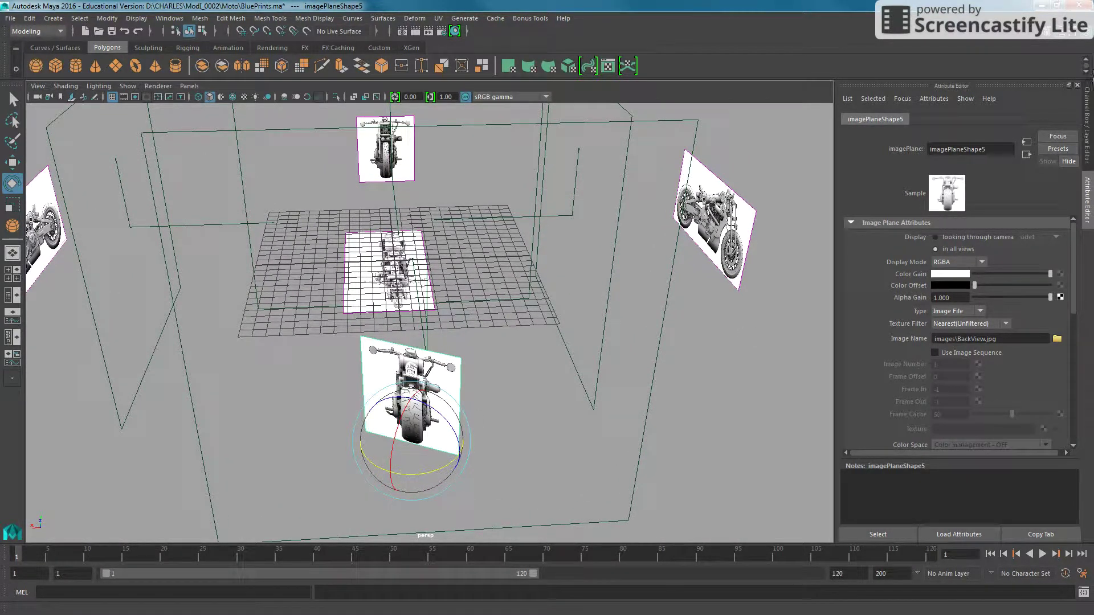
{"action": "left_click", "coordinate": [1086, 112]}
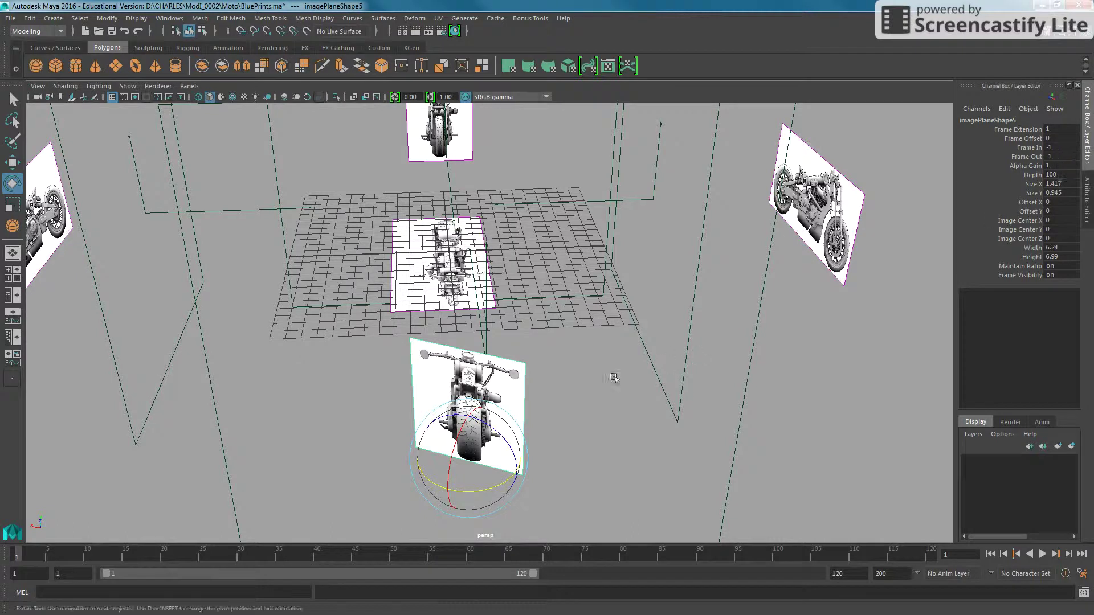
{"action": "left_click", "coordinate": [613, 375]}
{"action": "left_click", "coordinate": [513, 382]}
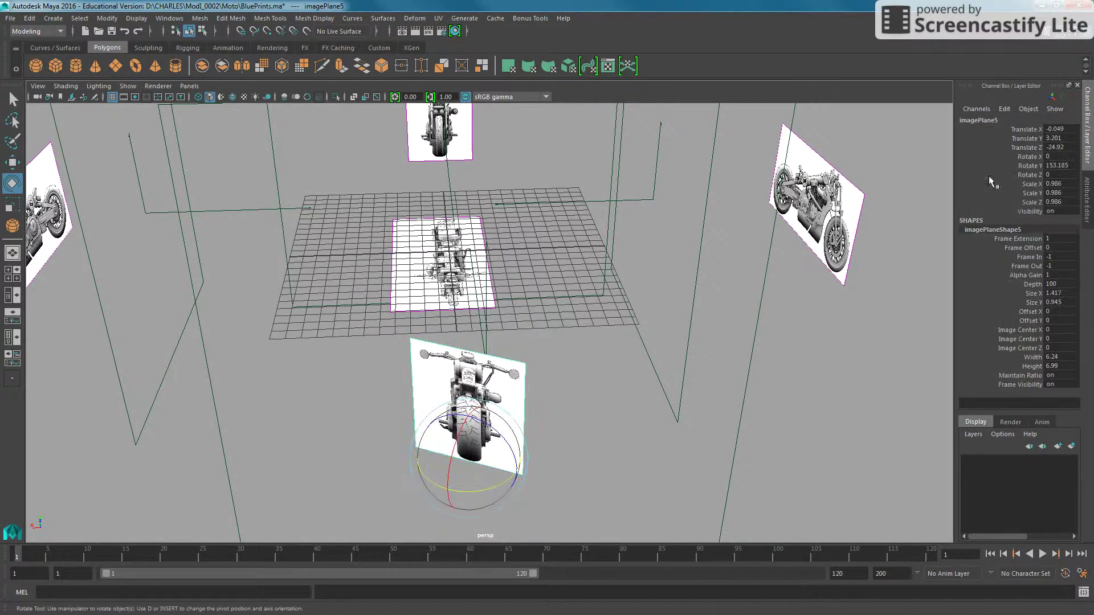
{"action": "double_click", "coordinate": [1058, 165]}
{"action": "type", "text": "180"}
{"action": "key", "text": "Return"}
Slide imagePlane5 along Z to about 5.168 over the grid, then select imagePlane3
{"action": "key", "text": "w"}
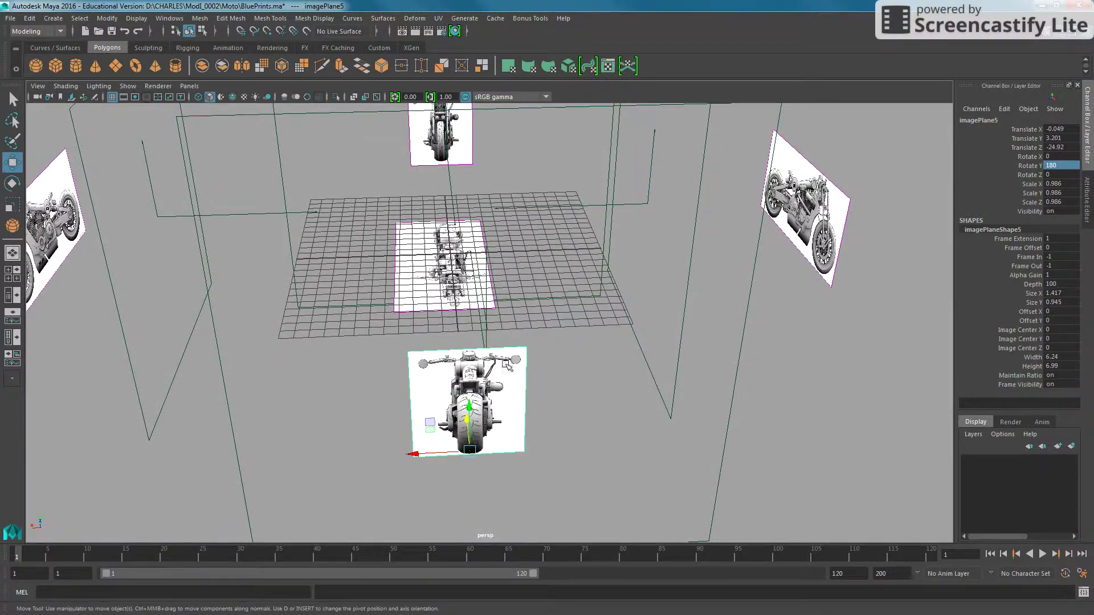
{"action": "mouse_move", "coordinate": [547, 399]}
{"action": "left_mouse_down", "text": "alt"}
{"action": "mouse_move", "coordinate": [577, 346]}
{"action": "mouse_move", "coordinate": [575, 367]}
{"action": "mouse_move", "coordinate": [417, 432]}
{"action": "left_mouse_up", "text": "alt"}
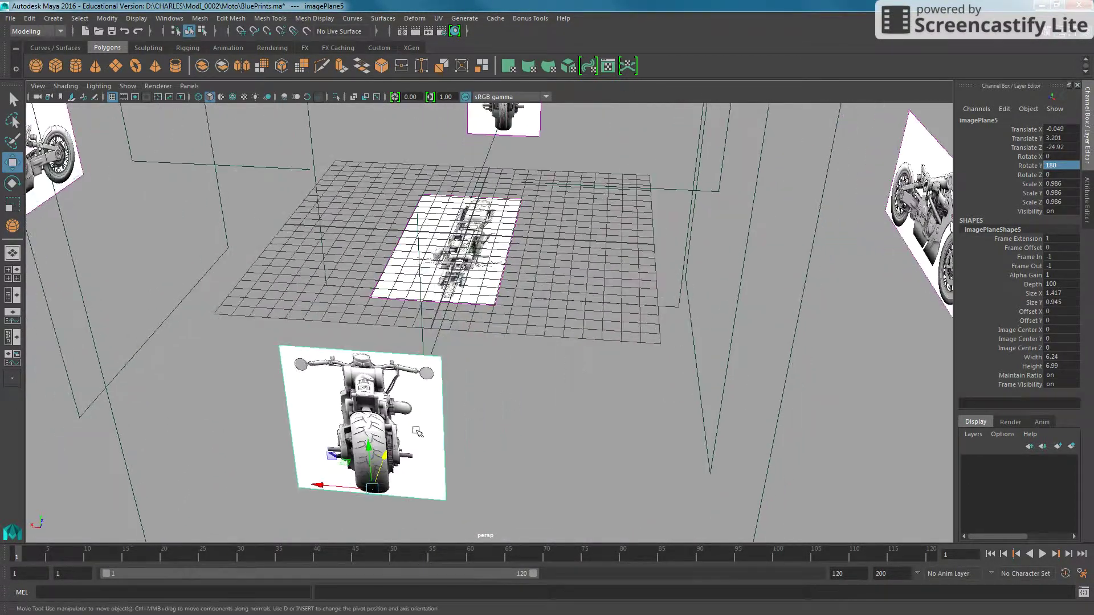
{"action": "mouse_move", "coordinate": [332, 455]}
{"action": "left_mouse_down"}
{"action": "mouse_move", "coordinate": [424, 285]}
{"action": "mouse_move", "coordinate": [570, 298]}
{"action": "left_mouse_up"}
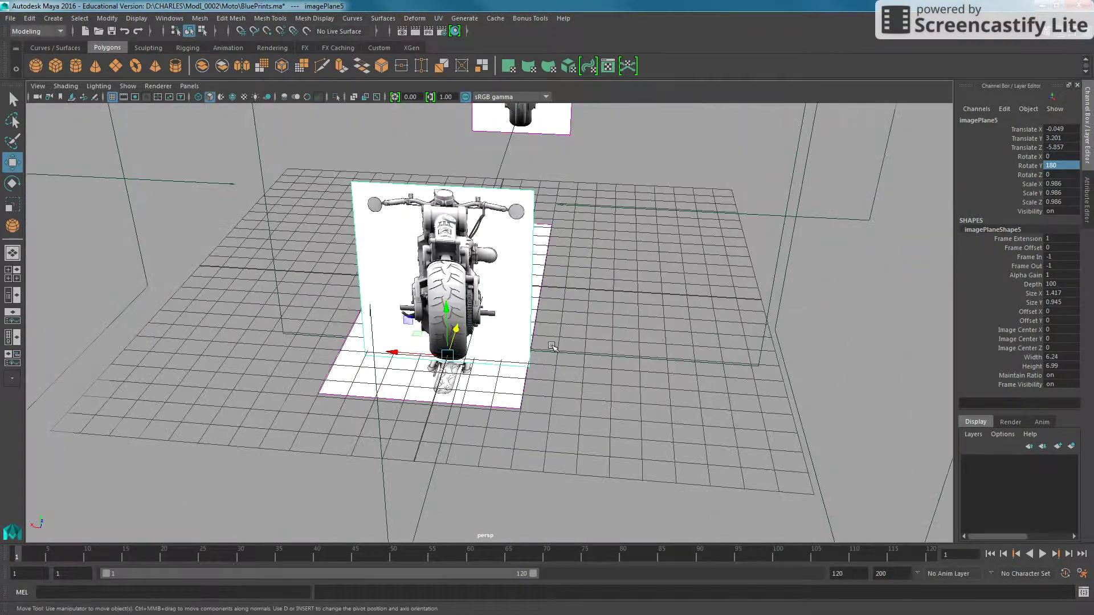
{"action": "scroll", "coordinate": [505, 310], "scroll_direction": "up", "scroll_amount": 3}
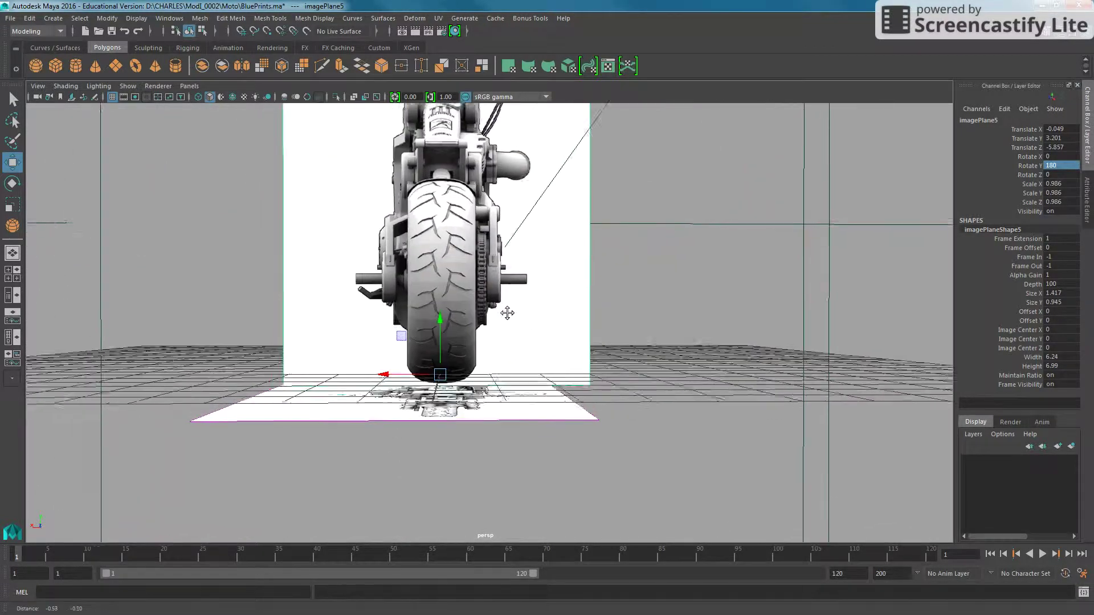
{"action": "scroll", "coordinate": [520, 281], "scroll_direction": "up", "scroll_amount": 3}
{"action": "mouse_move", "coordinate": [520, 280]}
{"action": "left_mouse_down", "text": "alt"}
{"action": "mouse_move", "coordinate": [520, 259]}
{"action": "mouse_move", "coordinate": [458, 262]}
{"action": "mouse_move", "coordinate": [460, 254]}
{"action": "mouse_move", "coordinate": [438, 289]}
{"action": "mouse_move", "coordinate": [583, 361]}
{"action": "left_mouse_up", "text": "alt"}
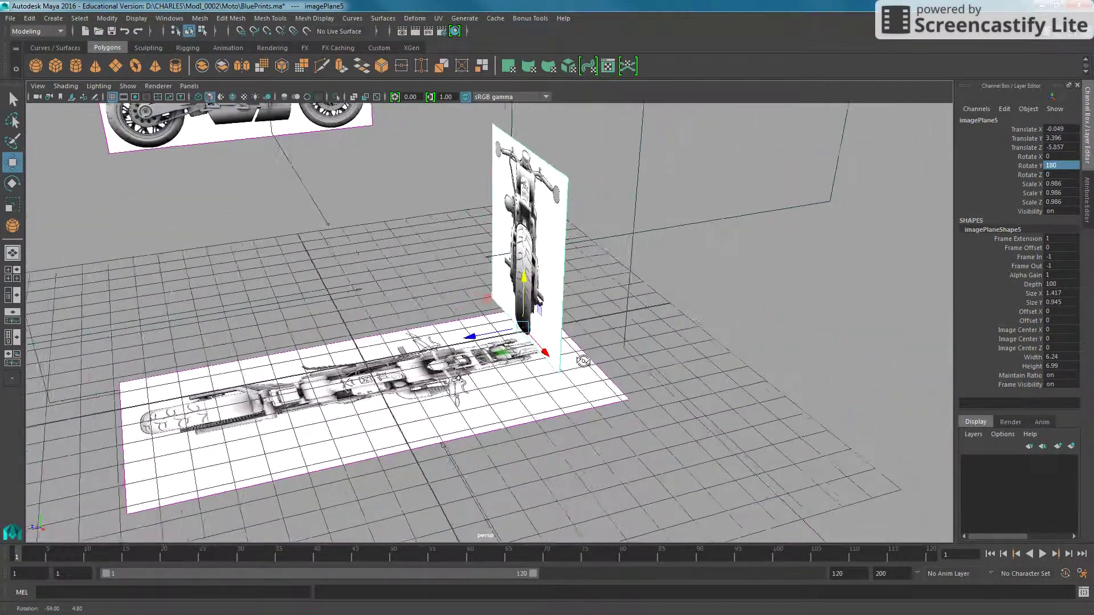
{"action": "right_click_drag", "start_coordinate": [584, 361], "coordinate": [541, 348], "text": "alt"}
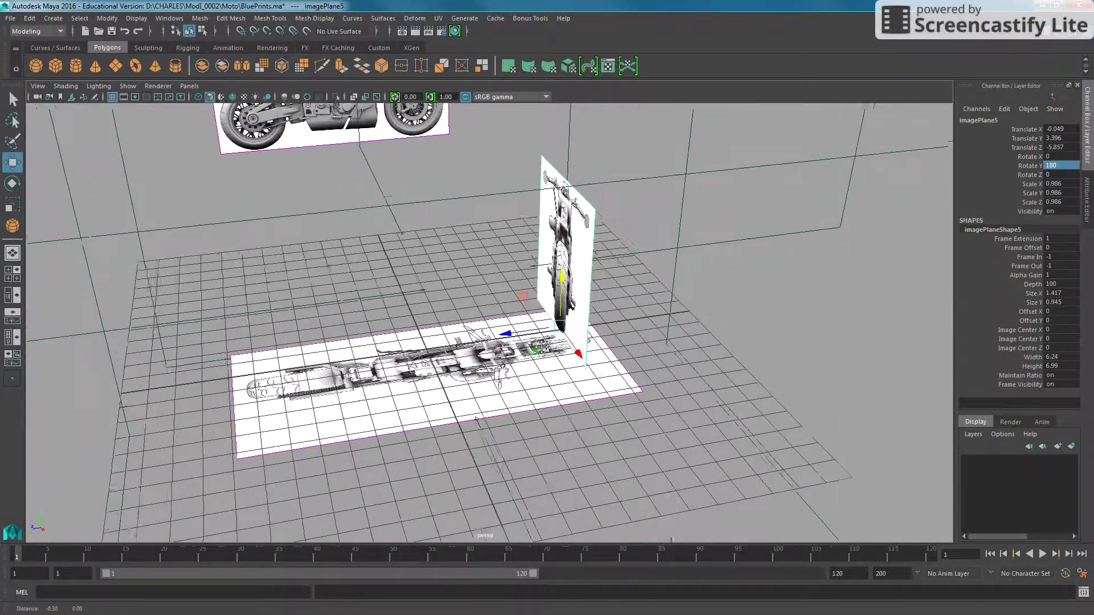
{"action": "mouse_move", "coordinate": [541, 348]}
{"action": "left_mouse_down", "text": "alt"}
{"action": "mouse_move", "coordinate": [519, 307]}
{"action": "mouse_move", "coordinate": [241, 505]}
{"action": "mouse_move", "coordinate": [365, 484]}
{"action": "mouse_move", "coordinate": [376, 342]}
{"action": "mouse_move", "coordinate": [564, 373]}
{"action": "left_mouse_up", "text": "alt"}
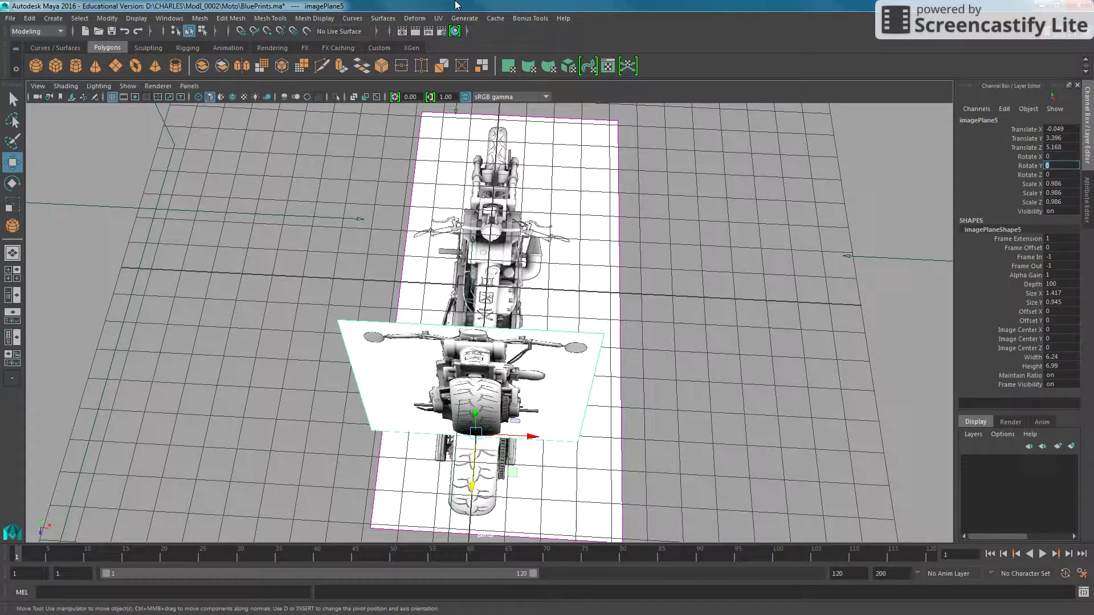
{"action": "right_click_drag", "start_coordinate": [547, 442], "coordinate": [333, 416], "text": "alt"}
{"action": "left_click_drag", "start_coordinate": [334, 416], "coordinate": [541, 321], "text": "alt"}
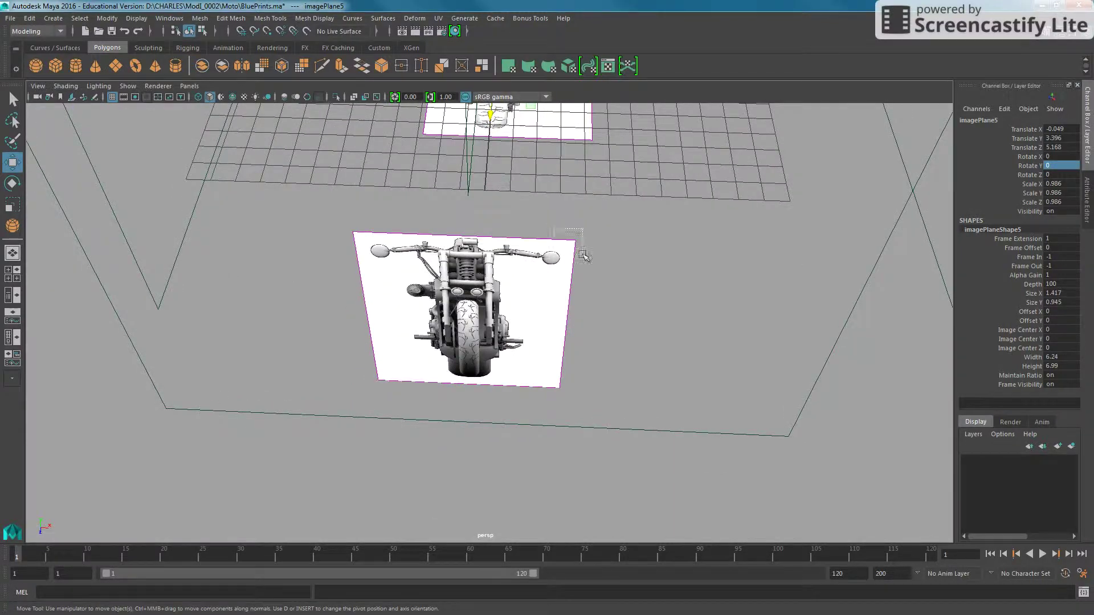
{"action": "left_click_drag", "start_coordinate": [551, 229], "coordinate": [583, 255]}
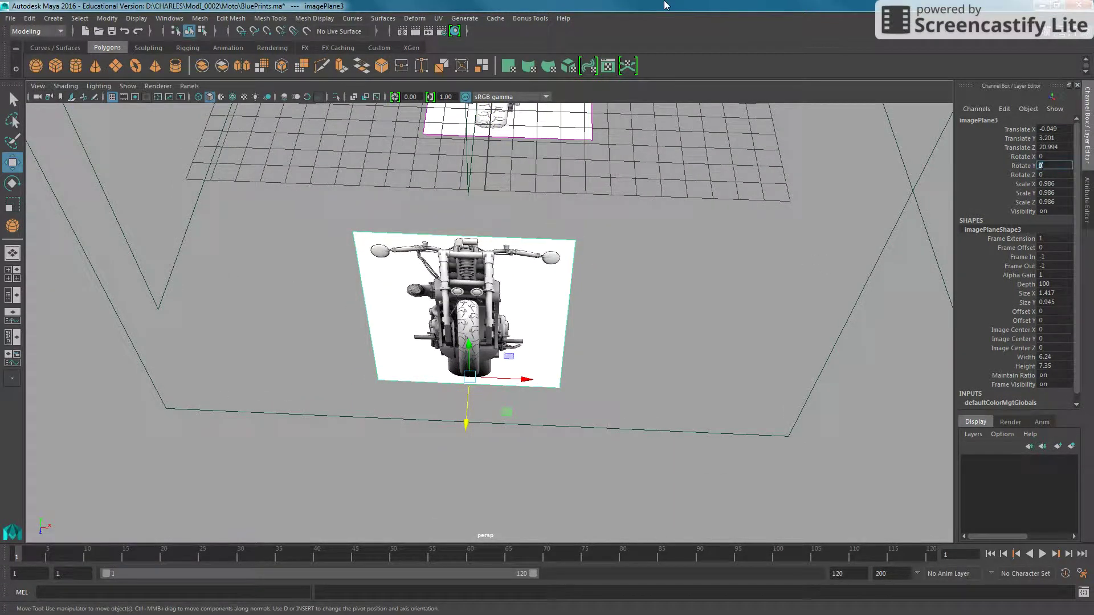
Flip the front-view plane imagePlane3 to Rotate Y 180
{"action": "type", "text": "180"}
{"action": "key", "text": "Return"}
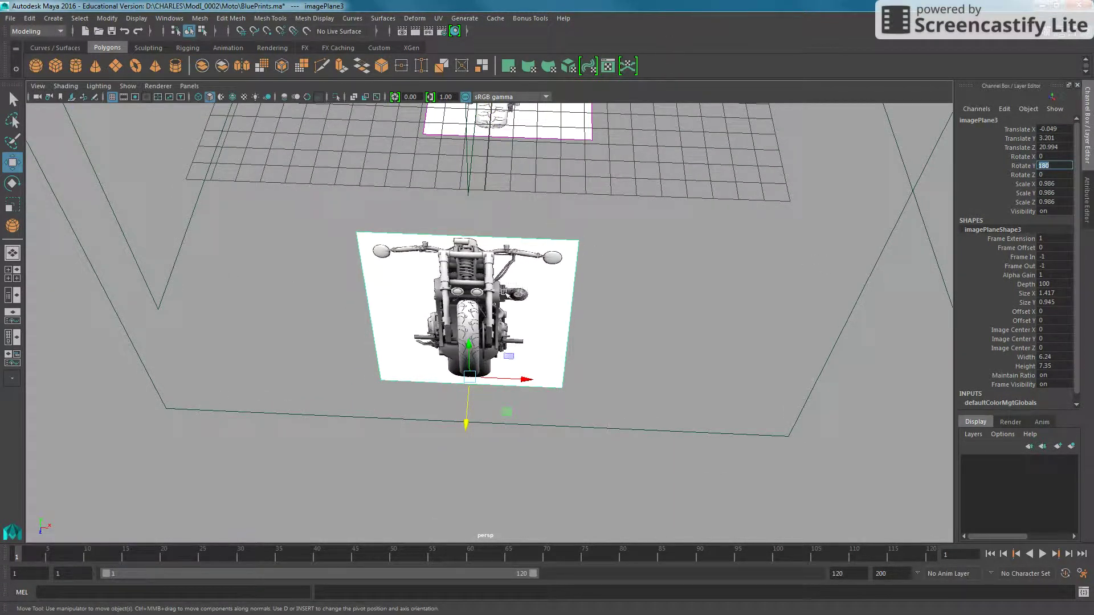
{"action": "left_click_drag", "start_coordinate": [674, 239], "coordinate": [759, 439], "text": "alt"}
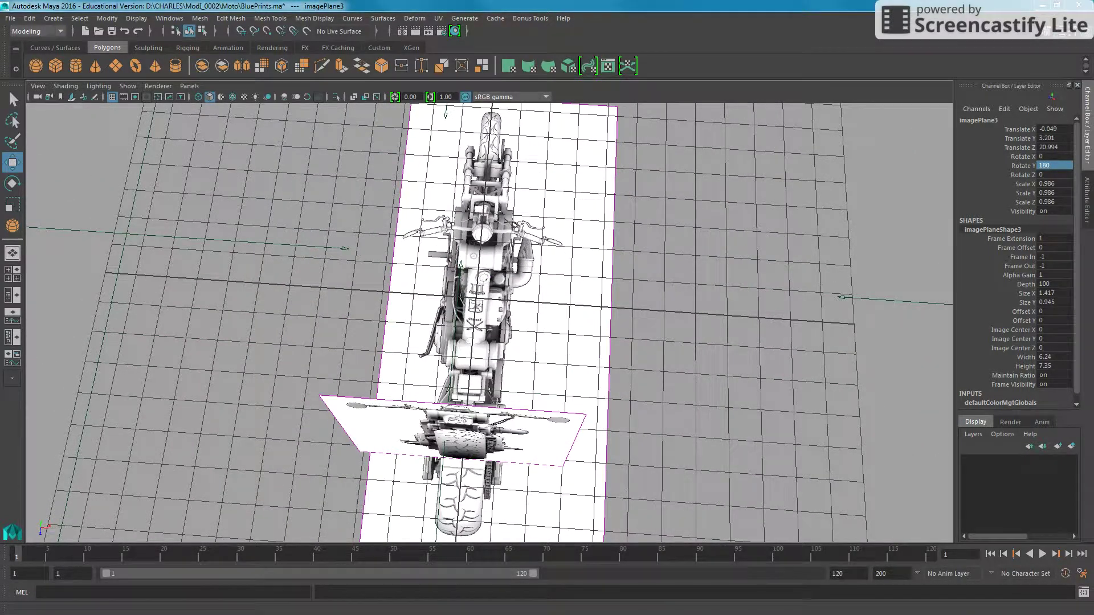
{"action": "mouse_move", "coordinate": [598, 352]}
{"action": "left_mouse_down", "text": "alt"}
{"action": "mouse_move", "coordinate": [590, 341]}
{"action": "mouse_move", "coordinate": [700, 297]}
{"action": "left_mouse_up", "text": "alt"}
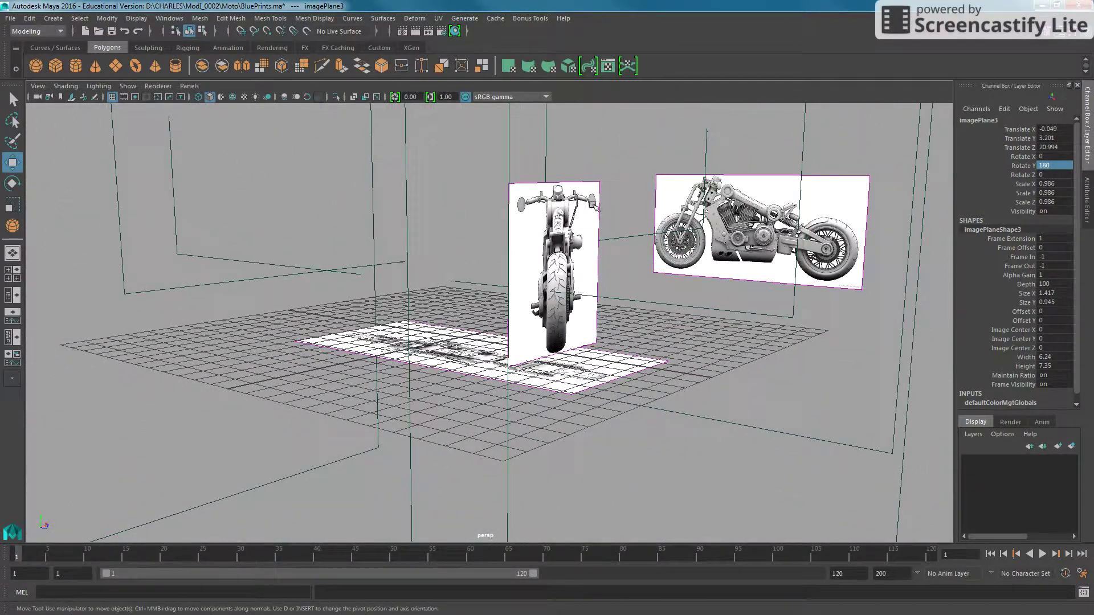
Move the side plane imagePlane4 along X from 30.451 to about 0.441
{"action": "left_click", "coordinate": [575, 256]}
{"action": "left_click", "coordinate": [835, 186]}
{"action": "mouse_move", "coordinate": [836, 186]}
{"action": "left_mouse_down", "text": "alt"}
{"action": "mouse_move", "coordinate": [891, 244]}
{"action": "mouse_move", "coordinate": [503, 340]}
{"action": "left_mouse_up", "text": "alt"}
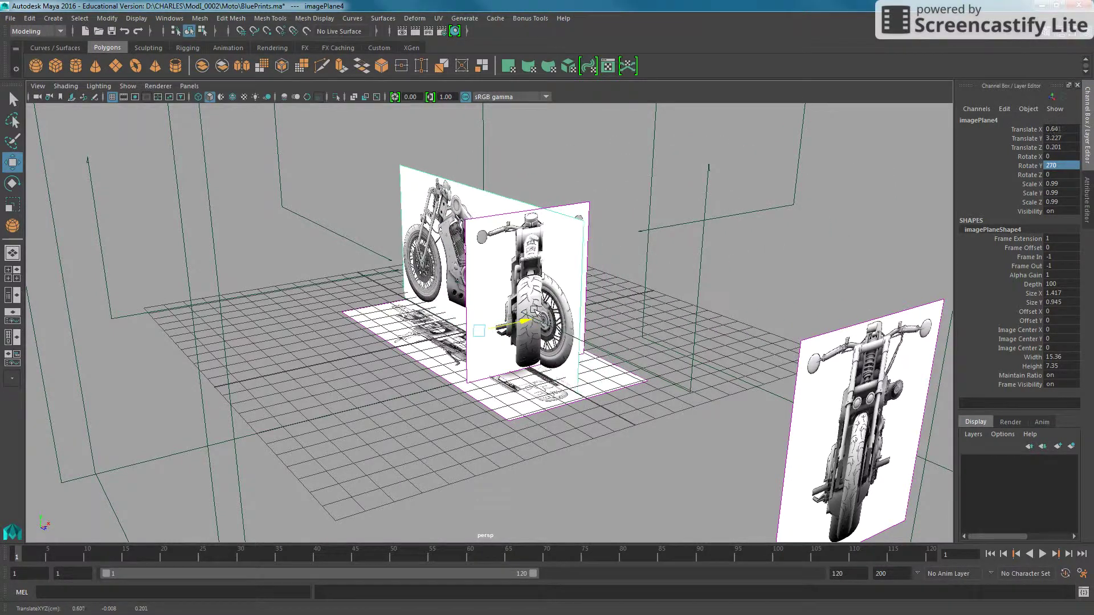
{"action": "double_click", "coordinate": [1057, 128]}
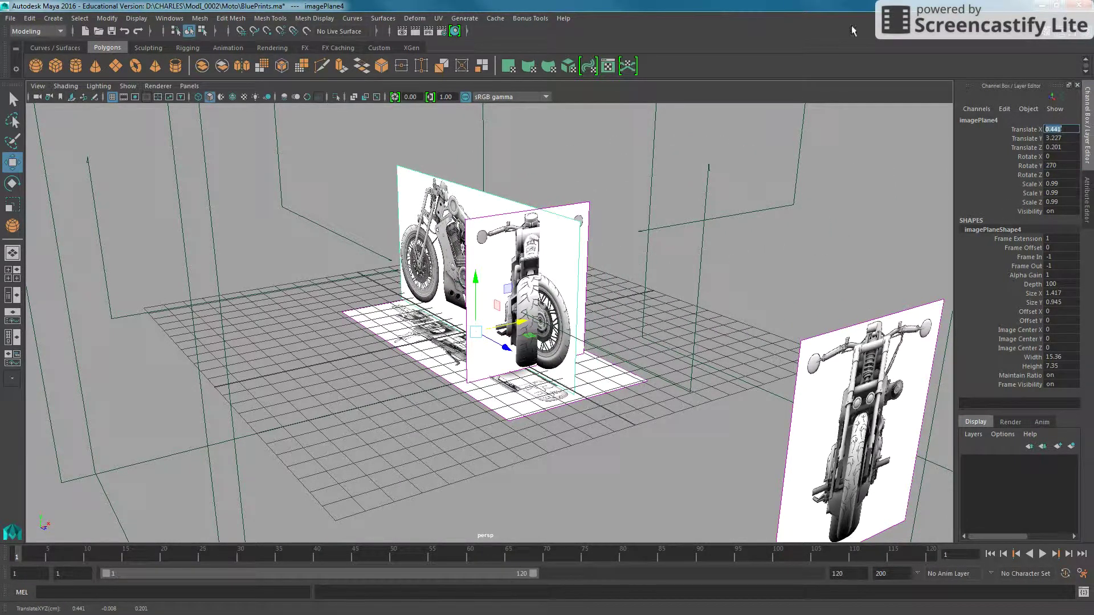
Select imagePlane5 and slide it along Z to line up with the side-view bike
{"action": "left_click", "coordinate": [578, 208]}
{"action": "left_click_drag", "start_coordinate": [579, 208], "coordinate": [567, 262], "text": "alt"}
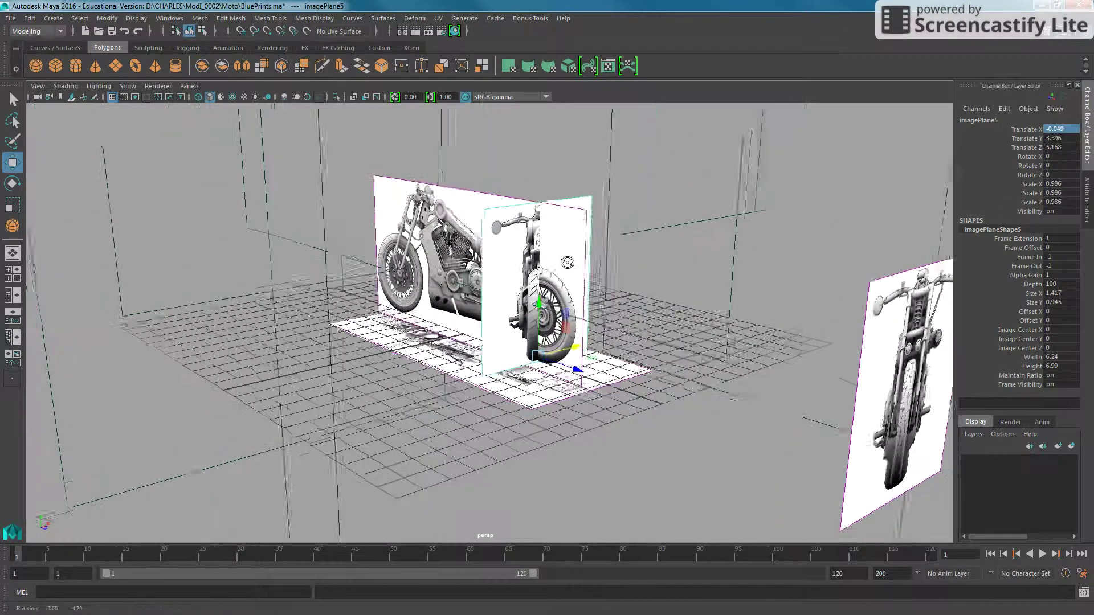
{"action": "right_click_drag", "start_coordinate": [567, 262], "coordinate": [678, 346], "text": "alt"}
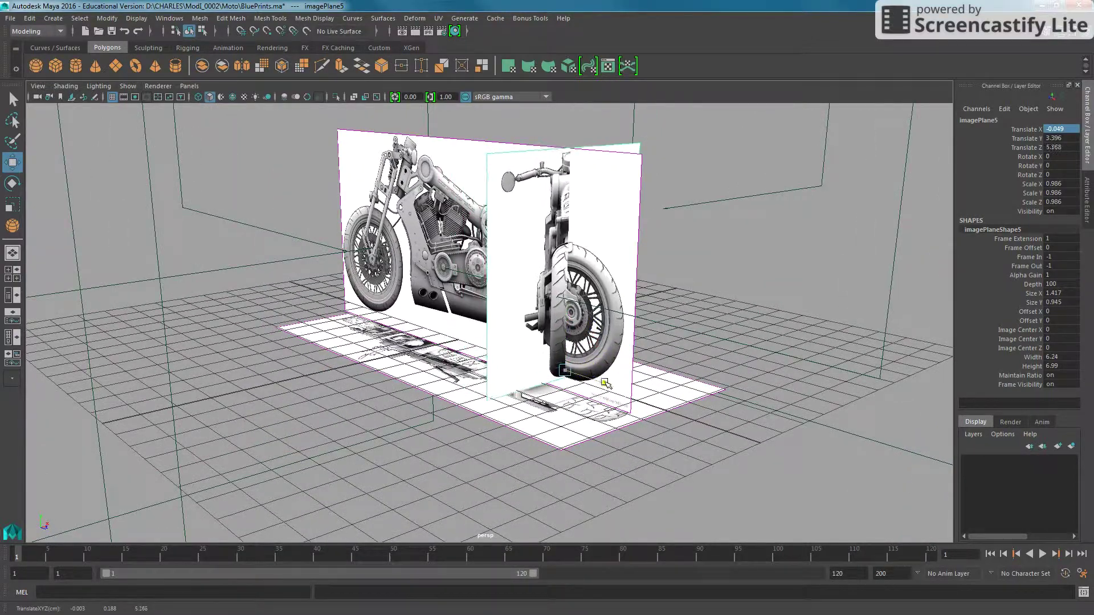
{"action": "left_click_drag", "start_coordinate": [606, 384], "coordinate": [626, 376]}
{"action": "mouse_move", "coordinate": [627, 376]}
{"action": "right_mouse_down", "text": "alt"}
{"action": "mouse_move", "coordinate": [768, 357]}
{"action": "mouse_move", "coordinate": [800, 341]}
{"action": "right_mouse_up", "text": "alt"}
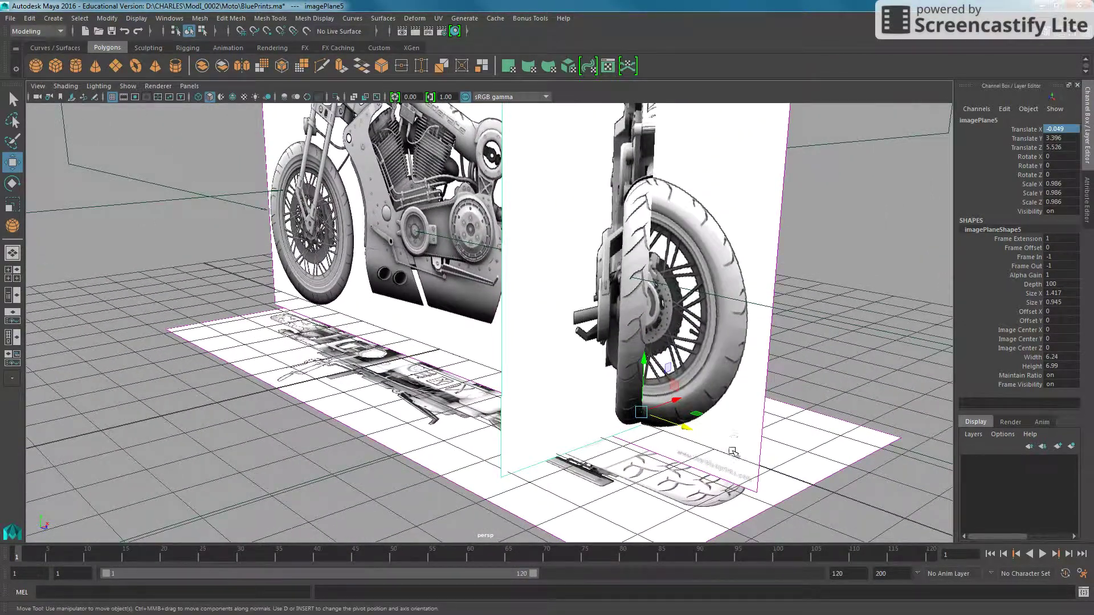
{"action": "left_click_drag", "start_coordinate": [687, 428], "coordinate": [467, 348]}
{"action": "middle_click_drag", "start_coordinate": [467, 347], "coordinate": [507, 426], "text": "alt"}
{"action": "left_click_drag", "start_coordinate": [505, 485], "coordinate": [430, 445]}
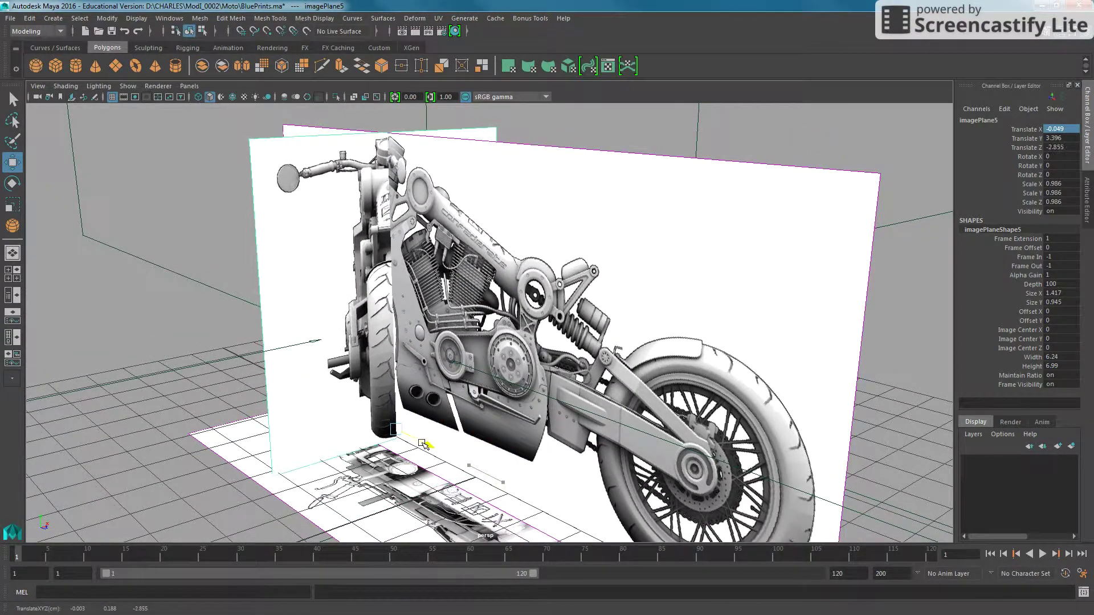
Fine-tune imagePlane5 to X -0.049, Y 3.418 and Z -15.858
{"action": "right_click_drag", "start_coordinate": [430, 446], "coordinate": [319, 370], "text": "alt"}
{"action": "right_click_drag", "start_coordinate": [473, 404], "coordinate": [502, 434], "text": "alt"}
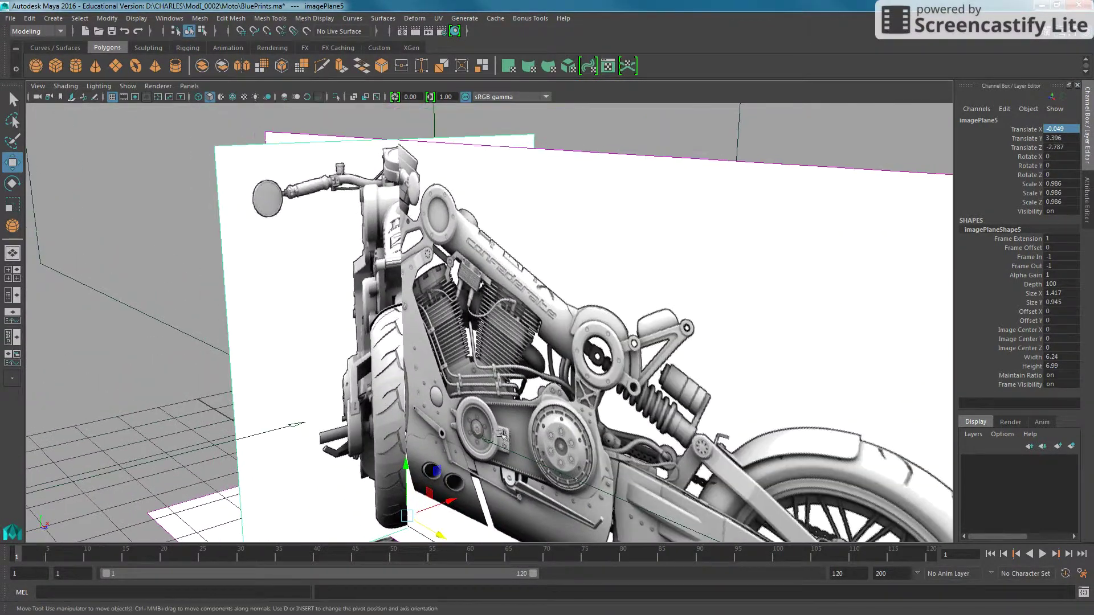
{"action": "middle_click_drag", "start_coordinate": [445, 515], "coordinate": [499, 390], "text": "alt"}
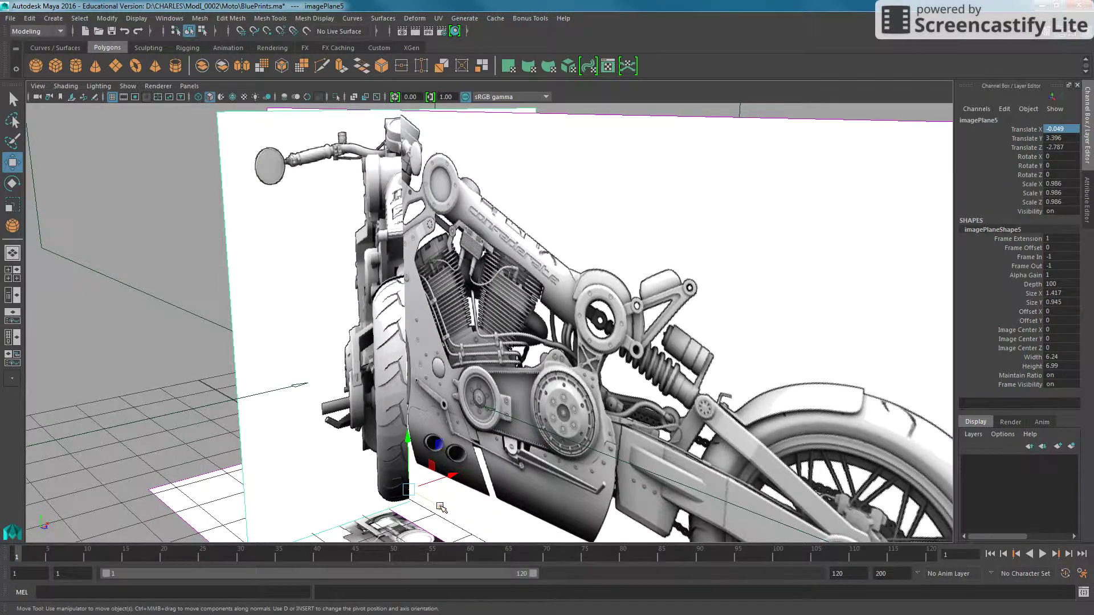
{"action": "left_click_drag", "start_coordinate": [440, 507], "coordinate": [434, 499]}
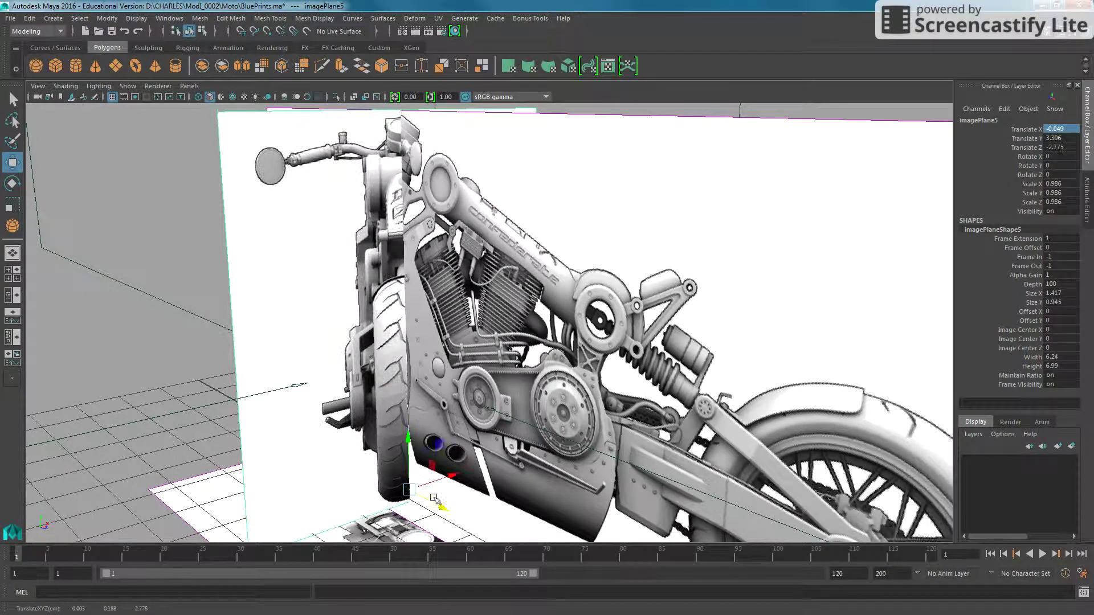
{"action": "mouse_move", "coordinate": [407, 439]}
{"action": "left_mouse_down"}
{"action": "mouse_move", "coordinate": [642, 387]}
{"action": "mouse_move", "coordinate": [512, 387]}
{"action": "left_mouse_up"}
{"action": "mouse_move", "coordinate": [513, 388]}
{"action": "right_mouse_down", "text": "alt"}
{"action": "mouse_move", "coordinate": [601, 329]}
{"action": "mouse_move", "coordinate": [513, 342]}
{"action": "right_mouse_up", "text": "alt"}
{"action": "mouse_move", "coordinate": [512, 341]}
{"action": "left_mouse_down", "text": "alt"}
{"action": "mouse_move", "coordinate": [293, 335]}
{"action": "mouse_move", "coordinate": [342, 331]}
{"action": "mouse_move", "coordinate": [363, 357]}
{"action": "left_mouse_up", "text": "alt"}
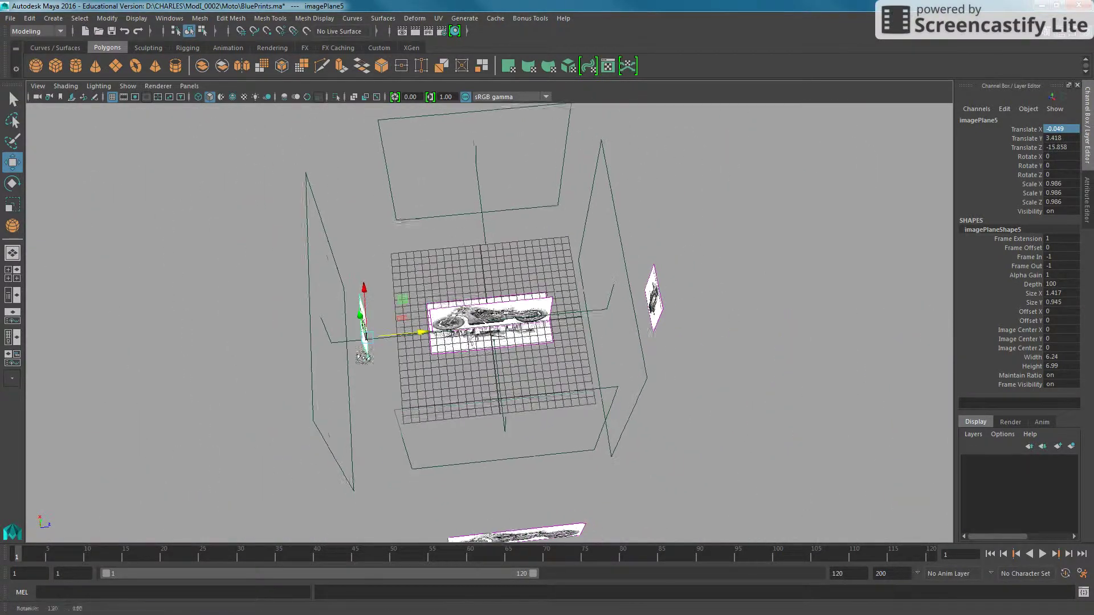
Push out imagePlane5, imagePlane3 (Z 22.353) and imagePlane4 (X 34.617), then move side1 along X
{"action": "left_click_drag", "start_coordinate": [419, 332], "coordinate": [324, 329]}
{"action": "left_click", "coordinate": [661, 288]}
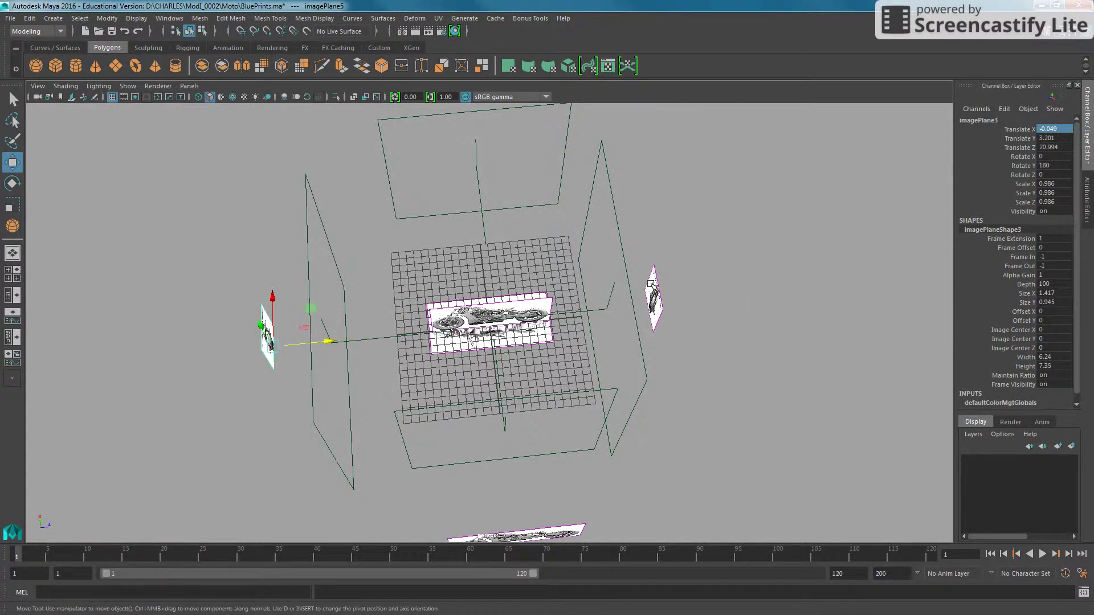
{"action": "left_click_drag", "start_coordinate": [709, 305], "coordinate": [631, 320], "text": "alt"}
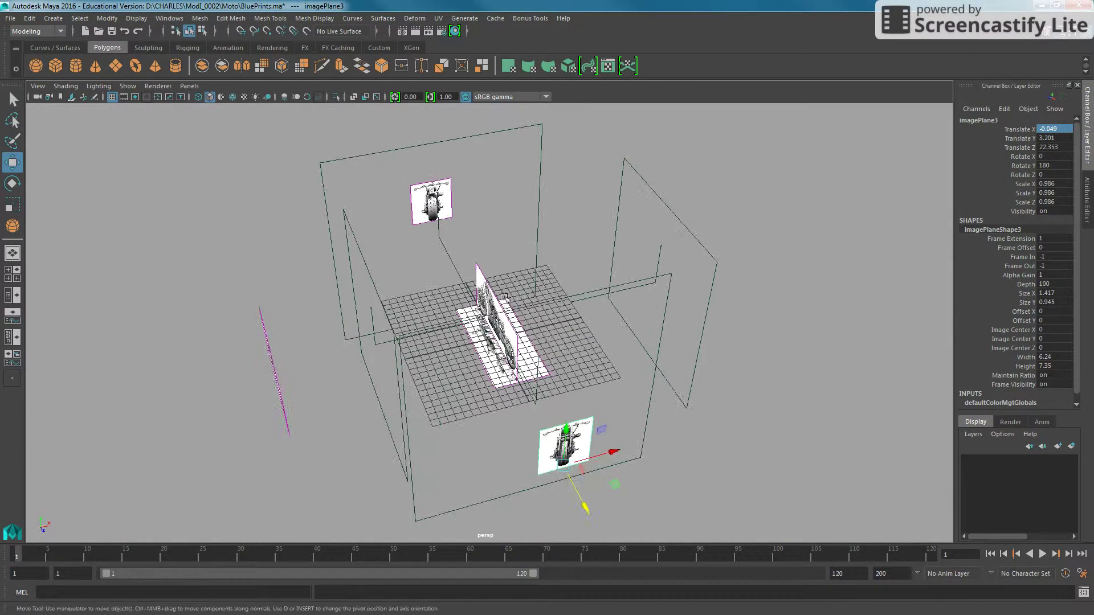
{"action": "left_click", "coordinate": [502, 297]}
{"action": "mouse_move", "coordinate": [502, 296]}
{"action": "left_mouse_down", "text": "alt"}
{"action": "mouse_move", "coordinate": [553, 336]}
{"action": "mouse_move", "coordinate": [805, 298]}
{"action": "mouse_move", "coordinate": [656, 333]}
{"action": "left_mouse_up", "text": "alt"}
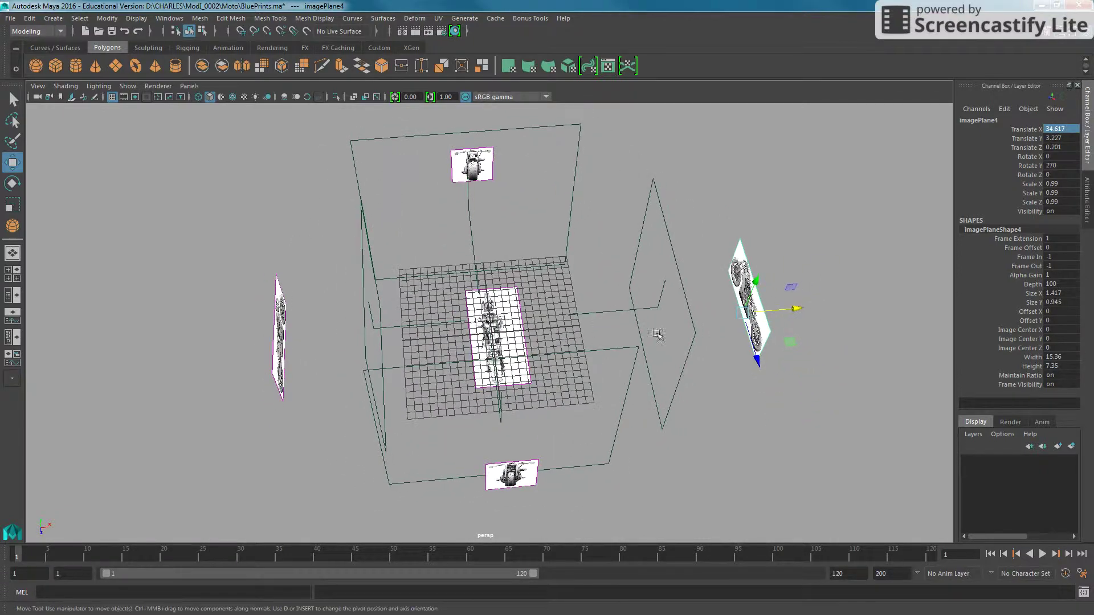
{"action": "left_click", "coordinate": [356, 305]}
{"action": "mouse_move", "coordinate": [356, 305]}
{"action": "left_mouse_down", "text": "alt"}
{"action": "mouse_move", "coordinate": [399, 331]}
{"action": "mouse_move", "coordinate": [700, 336]}
{"action": "mouse_move", "coordinate": [596, 335]}
{"action": "left_mouse_up", "text": "alt"}
Rename the side1 camera to Leftside in the Channel Box
{"action": "left_click", "coordinate": [581, 176]}
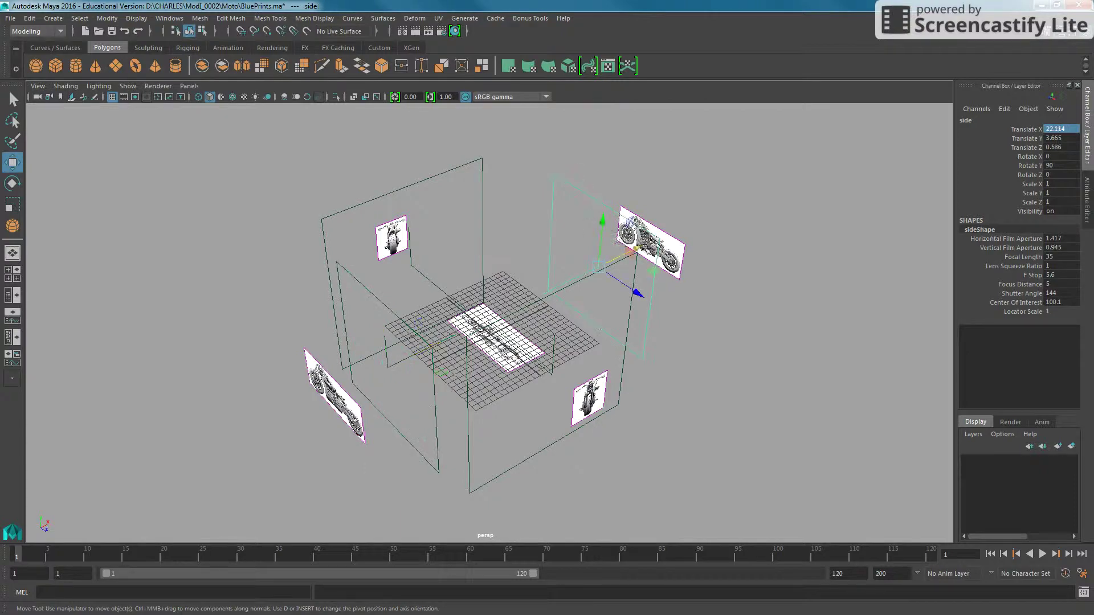
{"action": "mouse_move", "coordinate": [581, 177]}
{"action": "left_mouse_down", "text": "alt"}
{"action": "mouse_move", "coordinate": [728, 263]}
{"action": "mouse_move", "coordinate": [545, 278]}
{"action": "left_mouse_up", "text": "alt"}
{"action": "left_click", "coordinate": [365, 184]}
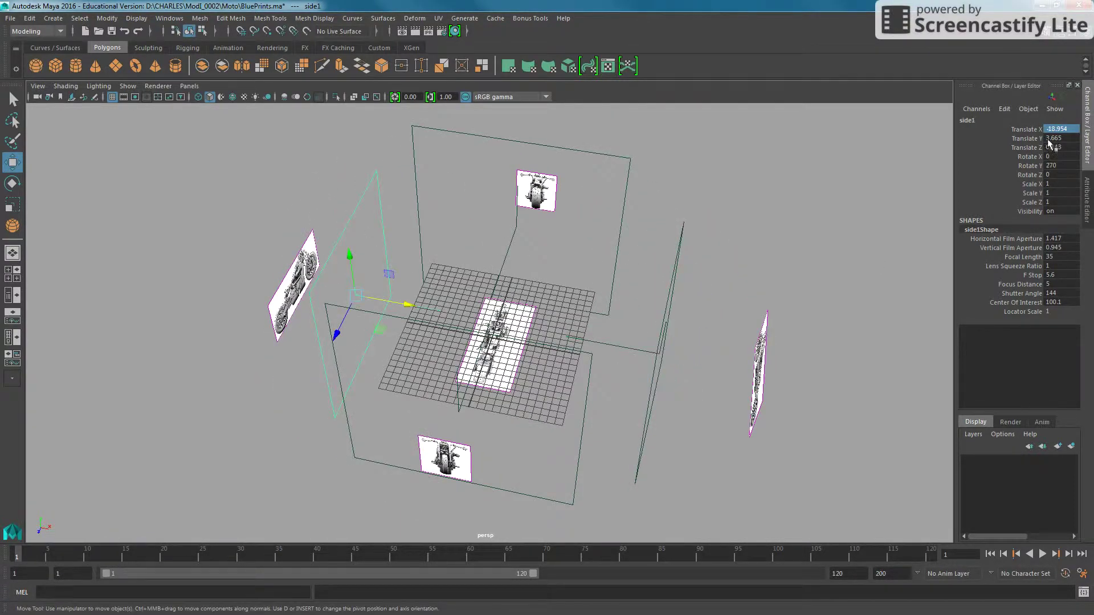
{"action": "left_click", "coordinate": [979, 119]}
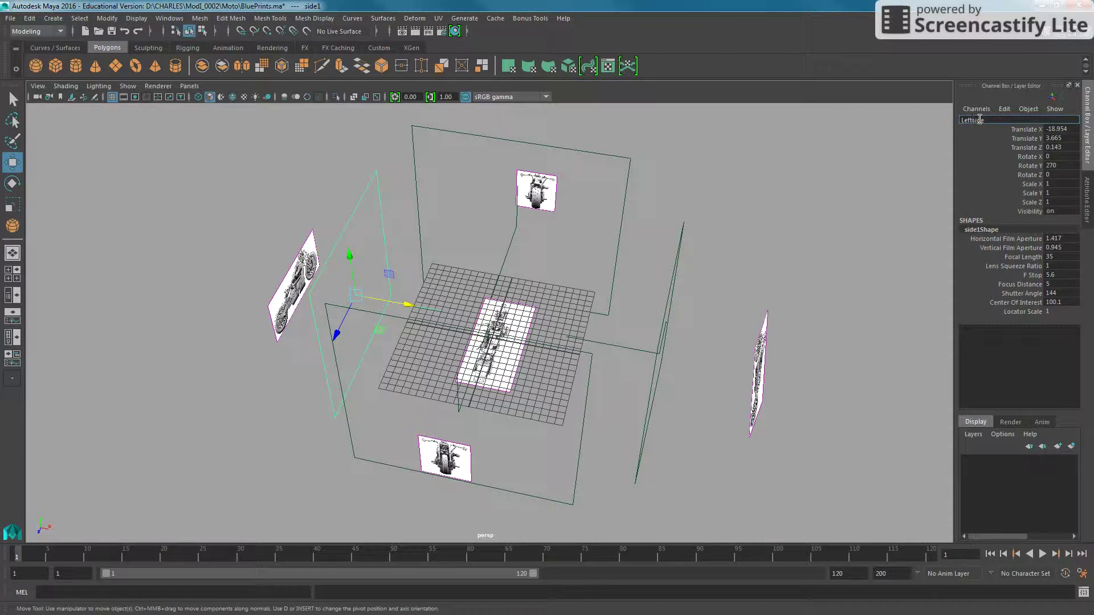
{"action": "key", "text": "Return"}
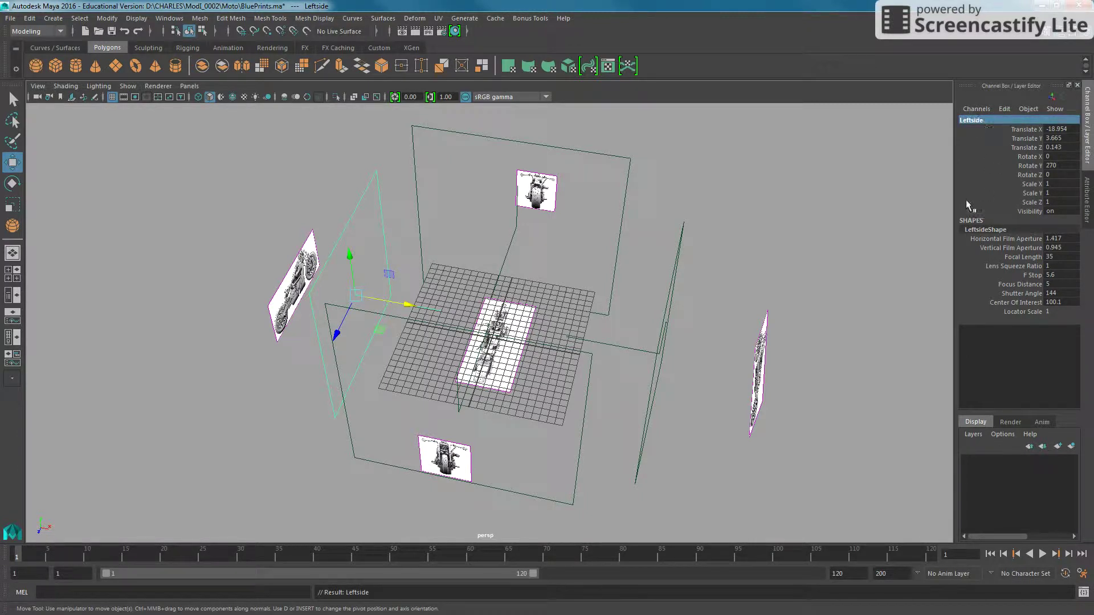
Rename the front1 camera to Back in the Channel Box
{"action": "left_click_drag", "start_coordinate": [776, 325], "coordinate": [671, 288], "text": "alt"}
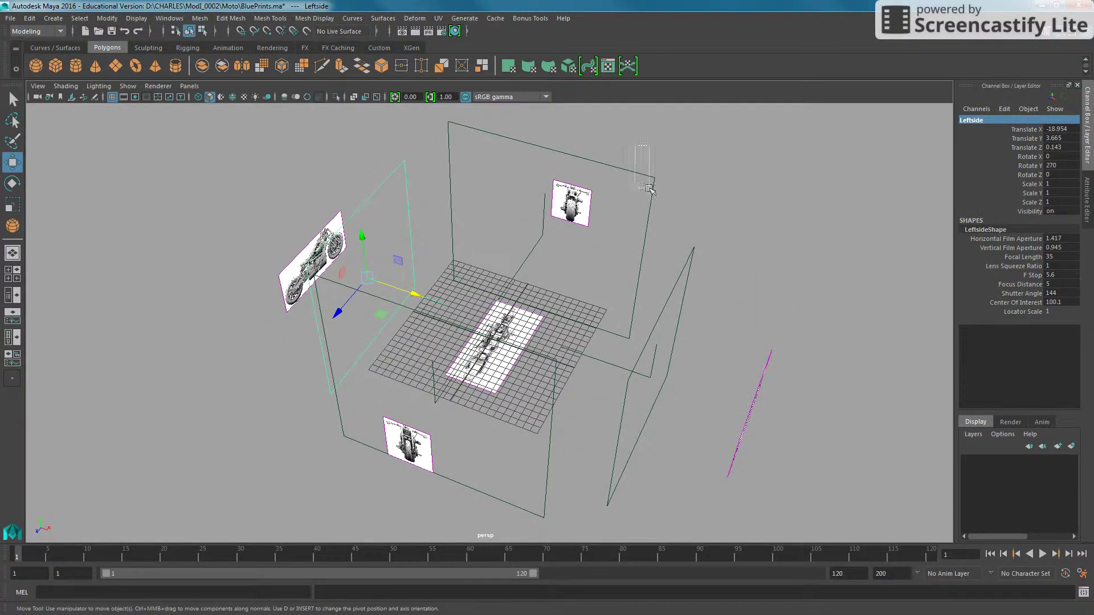
{"action": "left_click", "coordinate": [649, 188]}
{"action": "left_click_drag", "start_coordinate": [650, 188], "coordinate": [500, 197], "text": "alt"}
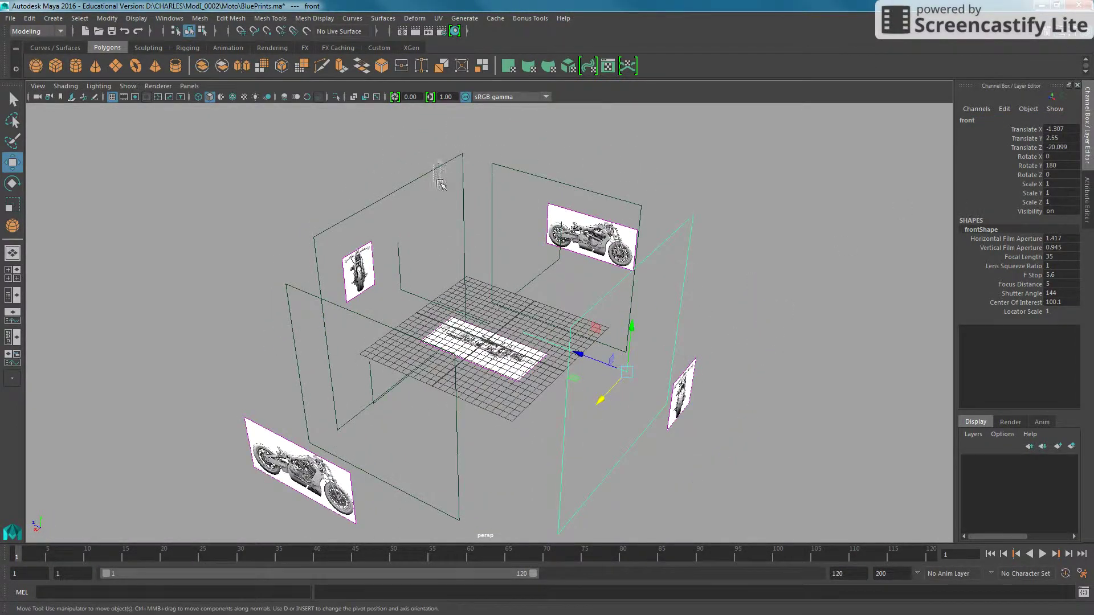
{"action": "left_click", "coordinate": [440, 184]}
{"action": "double_click", "coordinate": [980, 120]}
{"action": "type", "text": "Back"}
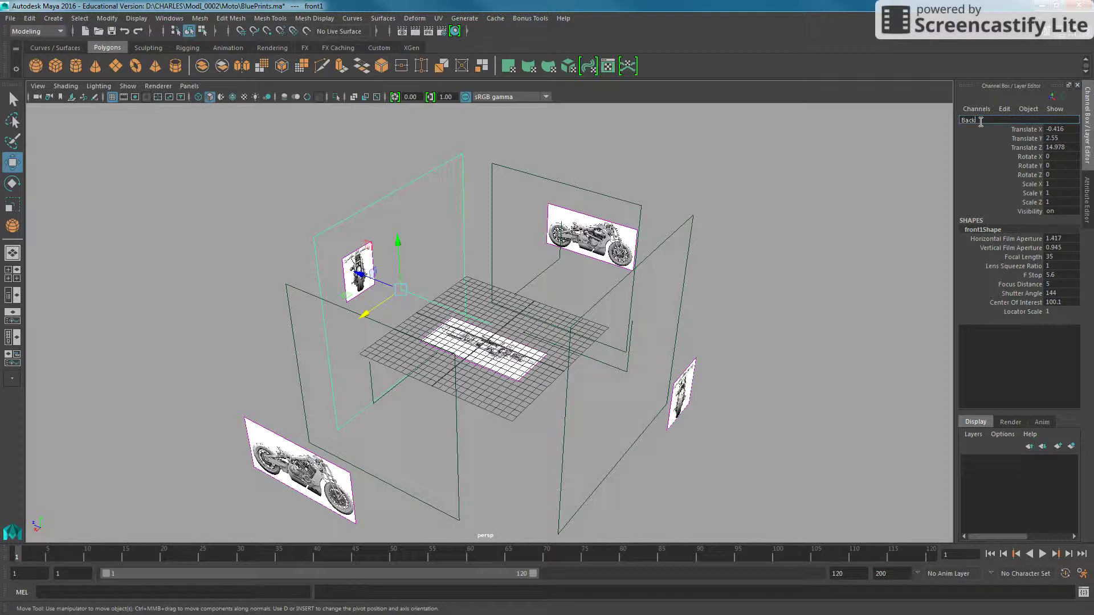
{"action": "key", "text": "Return"}
{"action": "left_click_drag", "start_coordinate": [555, 344], "coordinate": [530, 319], "text": "alt"}
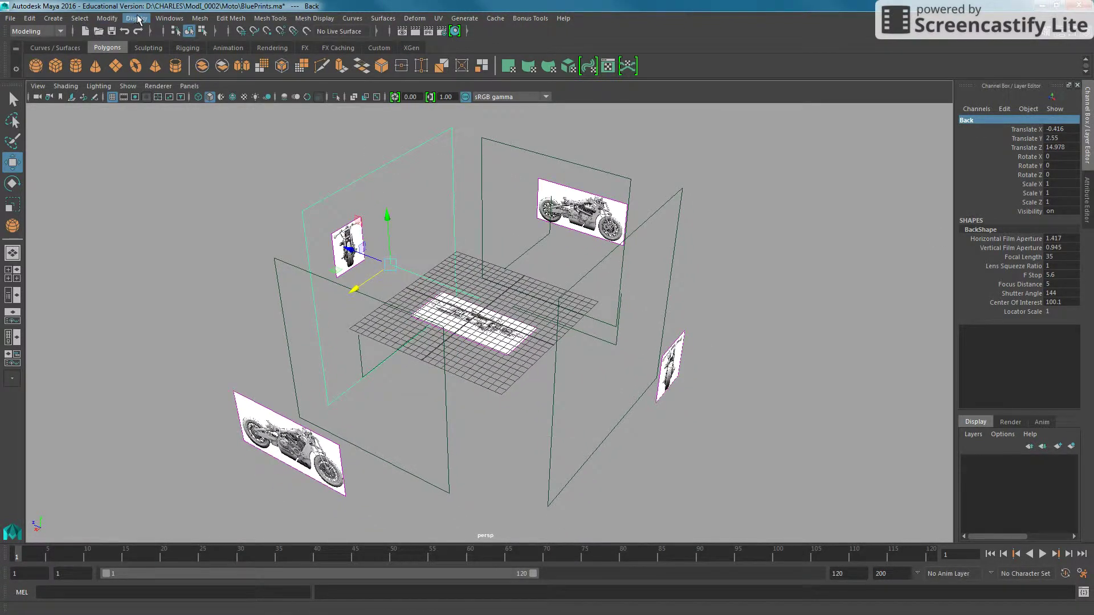
{"action": "left_click", "coordinate": [169, 18]}
In the Outliner, place Leftside right after side and Back right after front
{"action": "left_click", "coordinate": [195, 115]}
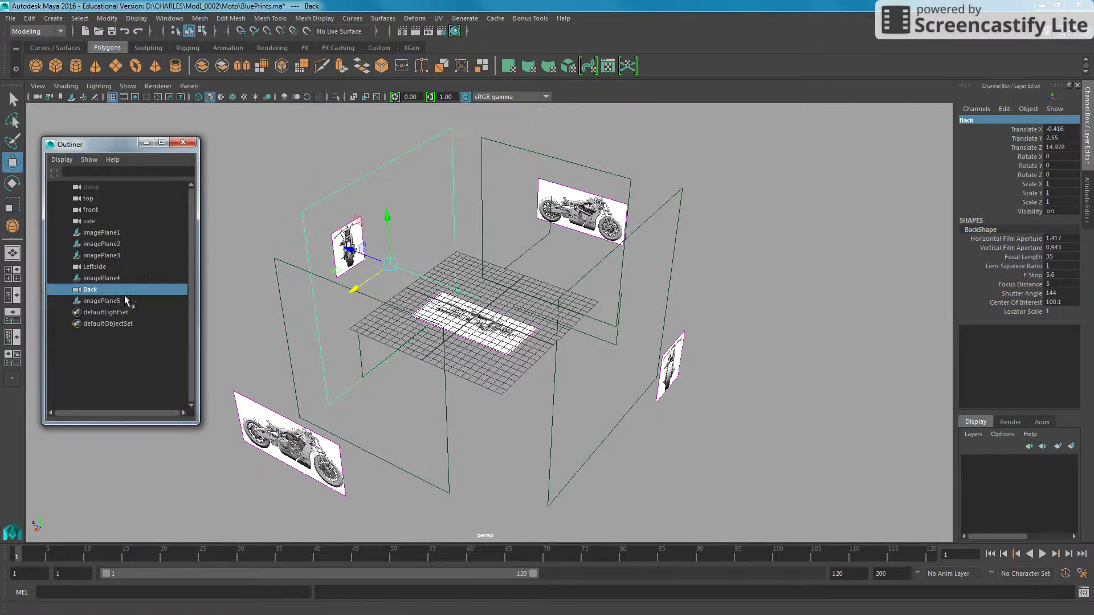
{"action": "left_click", "coordinate": [97, 267]}
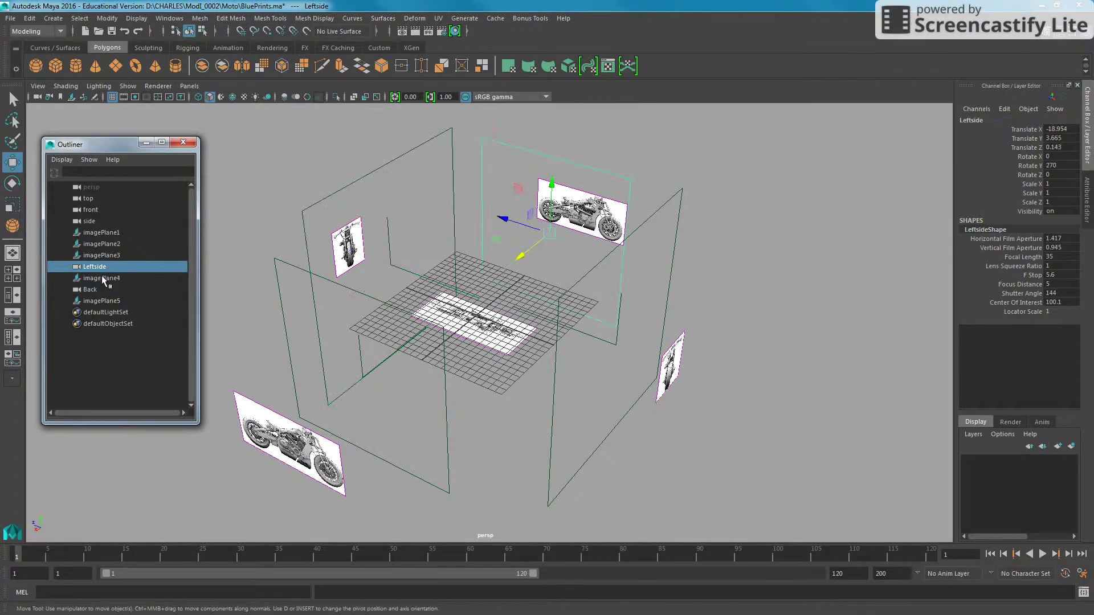
{"action": "left_click_drag", "start_coordinate": [100, 231], "coordinate": [99, 223]}
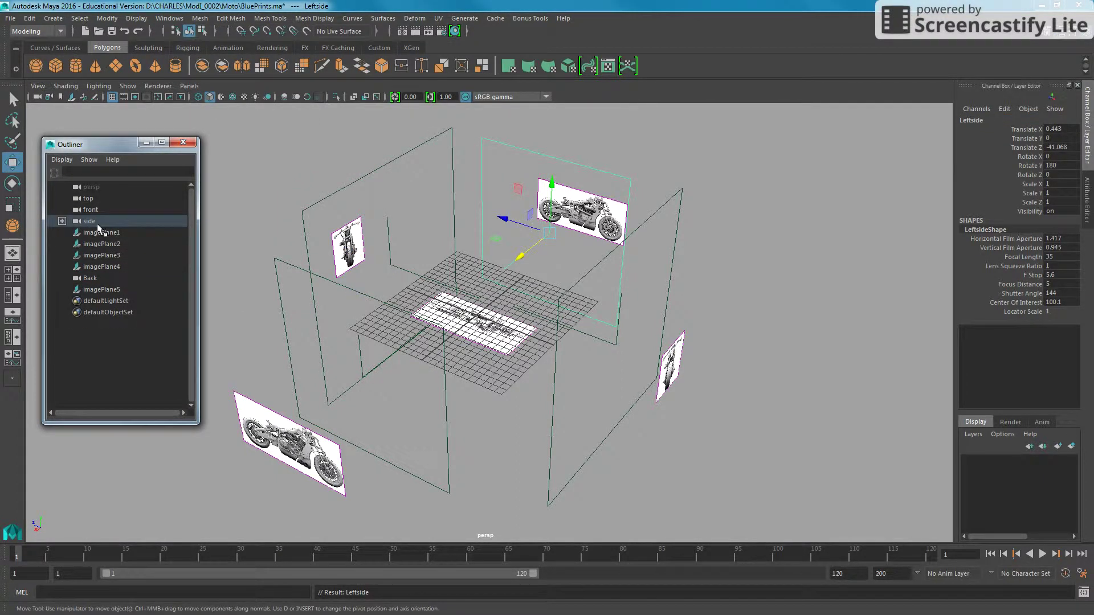
{"action": "key", "text": "ctrl+z"}
{"action": "left_click_drag", "start_coordinate": [95, 268], "coordinate": [97, 231]}
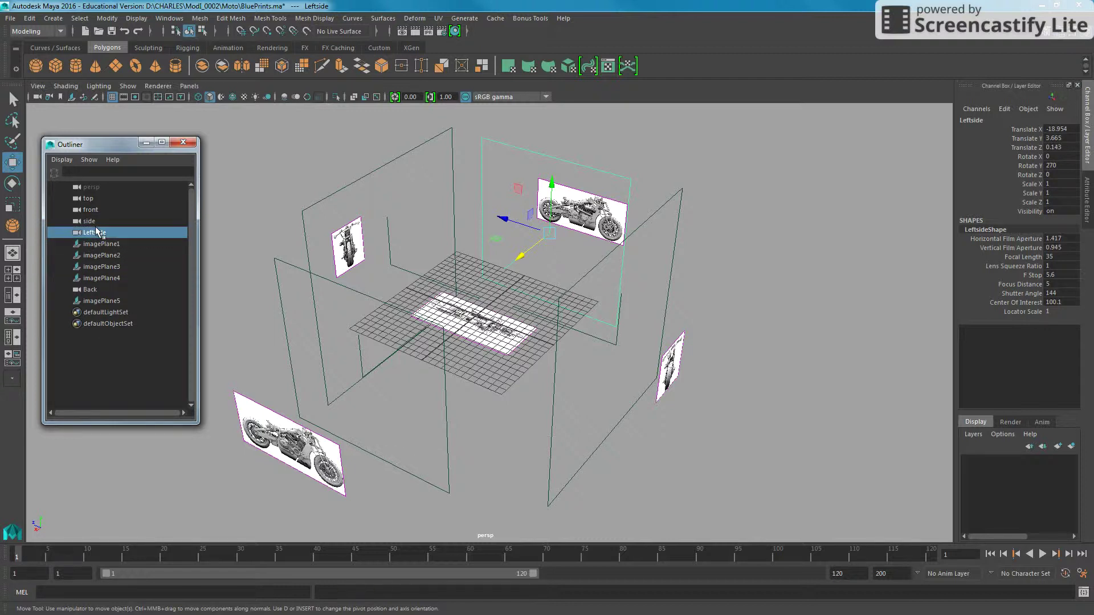
{"action": "left_click", "coordinate": [91, 290]}
{"action": "mouse_move", "coordinate": [94, 292]}
{"action": "left_mouse_down"}
{"action": "mouse_move", "coordinate": [99, 221]}
{"action": "mouse_move", "coordinate": [127, 313]}
{"action": "left_mouse_up"}
{"action": "left_click", "coordinate": [114, 259]}
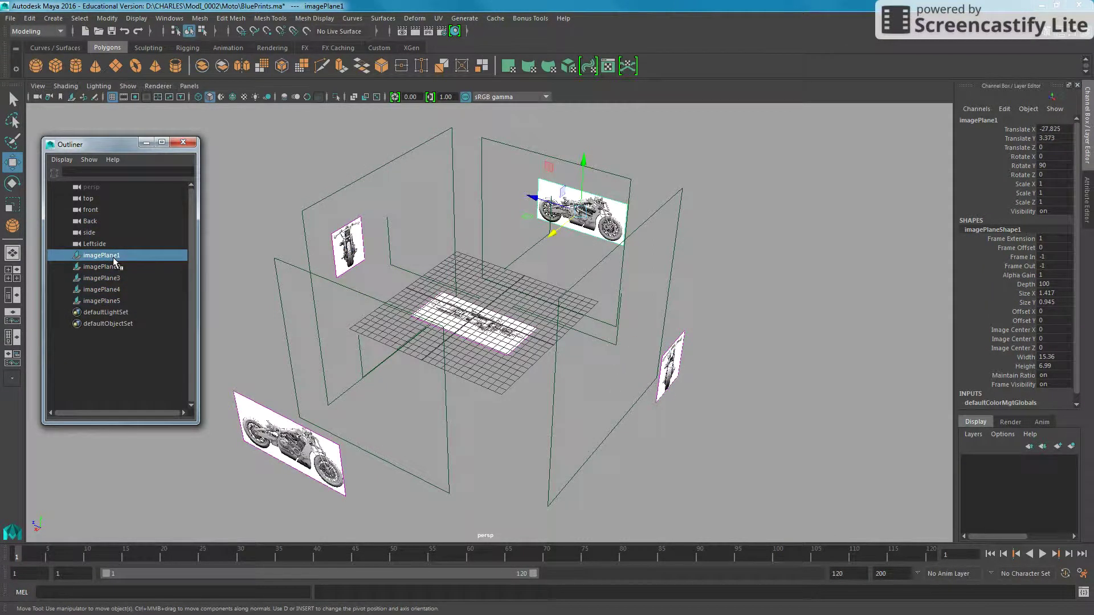
In the Outliner, rename imagePlane1 through imagePlane5 as RightSideImg, TopImg, FrontImg, LeftSideImg, BackImg
{"action": "double_click", "coordinate": [117, 256]}
{"action": "type", "text": "RightSideImg"}
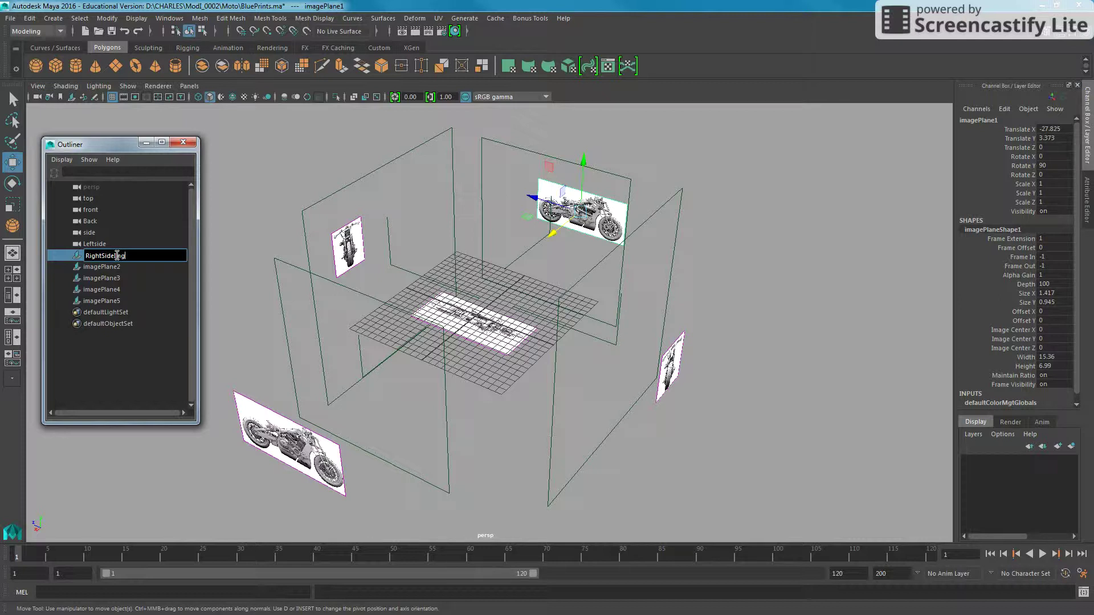
{"action": "key", "text": "Return"}
{"action": "left_click", "coordinate": [119, 266]}
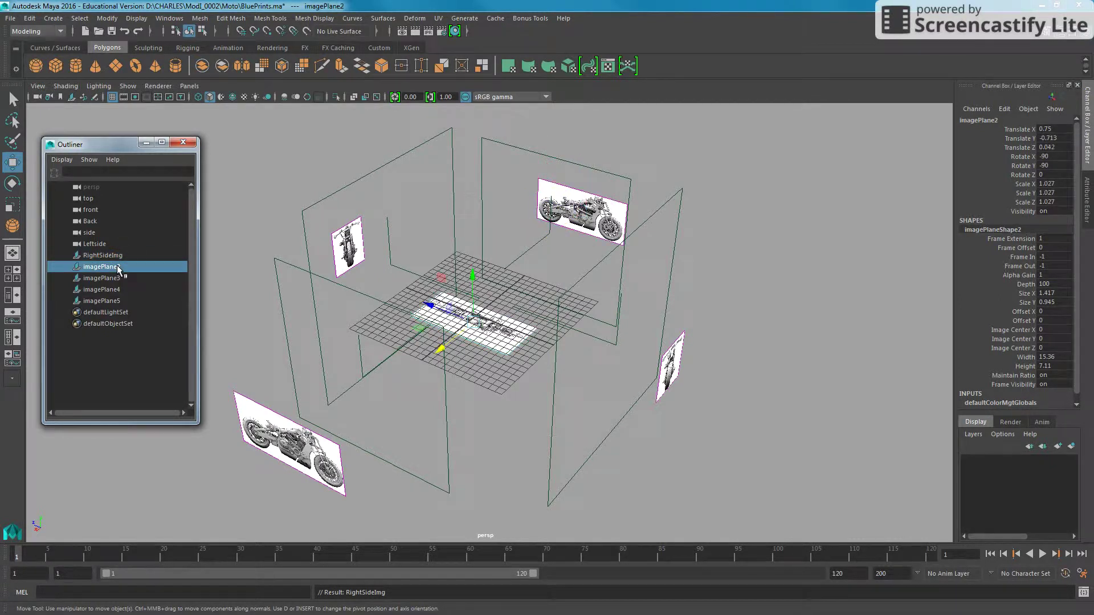
{"action": "double_click", "coordinate": [119, 266]}
{"action": "type", "text": "TopImg"}
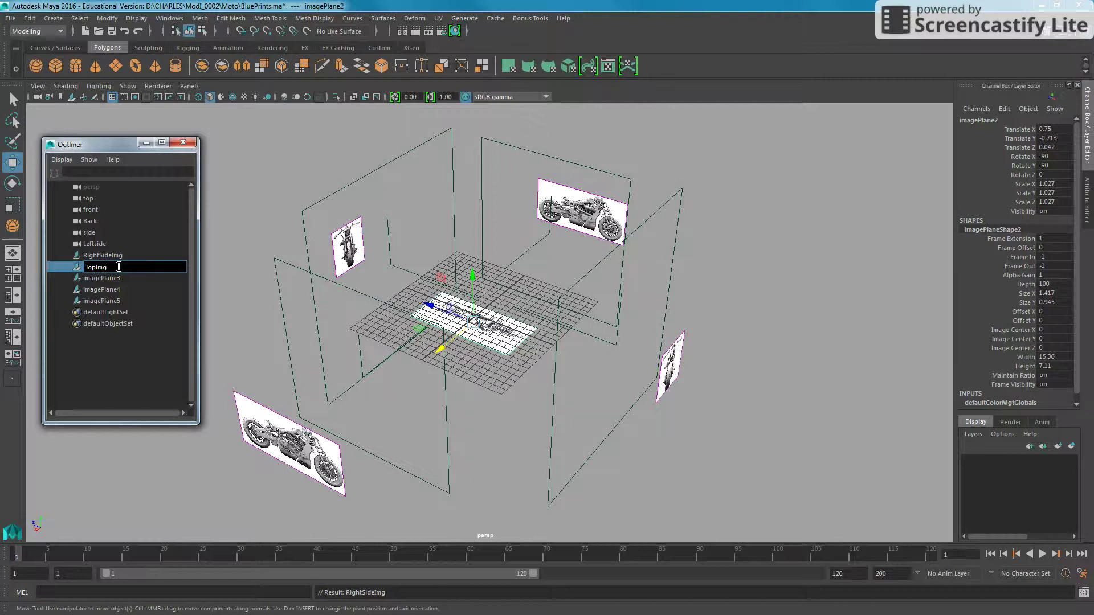
{"action": "key", "text": "Return"}
{"action": "double_click", "coordinate": [117, 278]}
{"action": "type", "text": "FrontImg"}
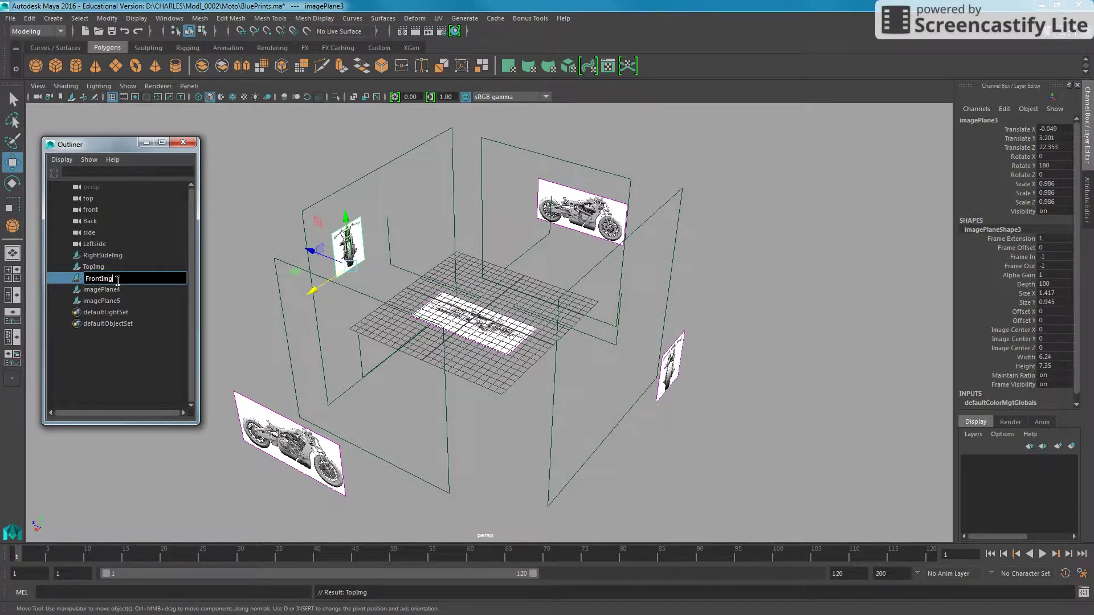
{"action": "key", "text": "Return"}
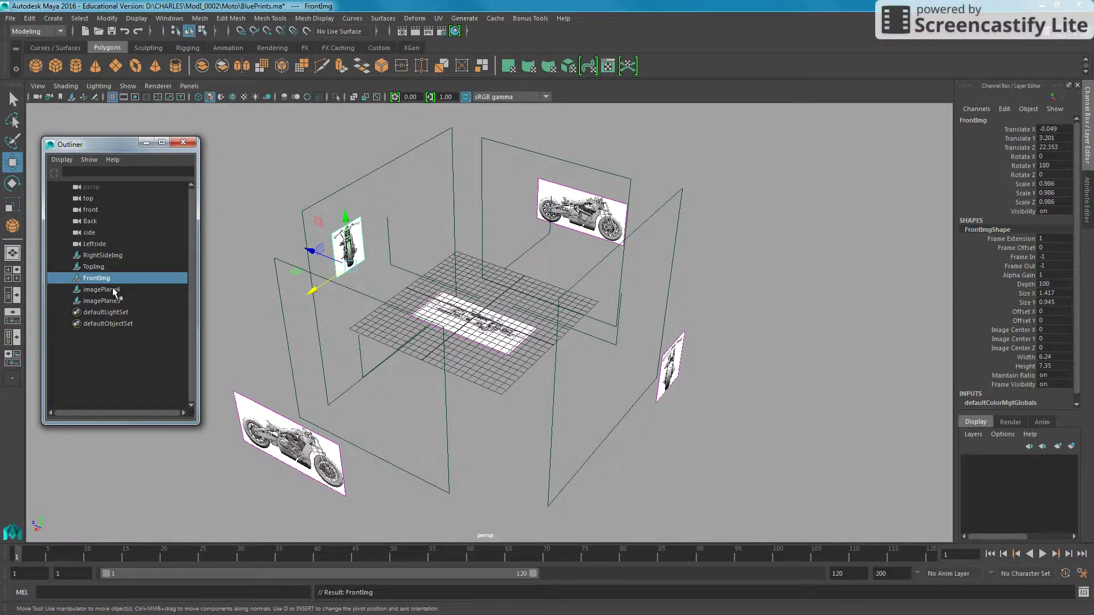
{"action": "double_click", "coordinate": [113, 288]}
{"action": "type", "text": "LeftSideImg"}
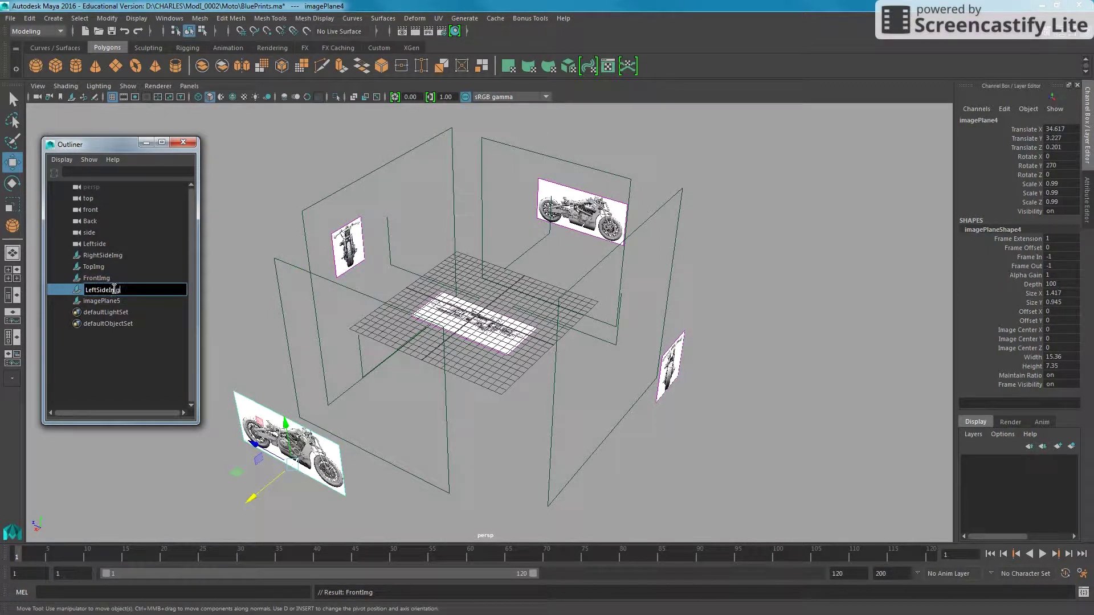
{"action": "key", "text": "Return"}
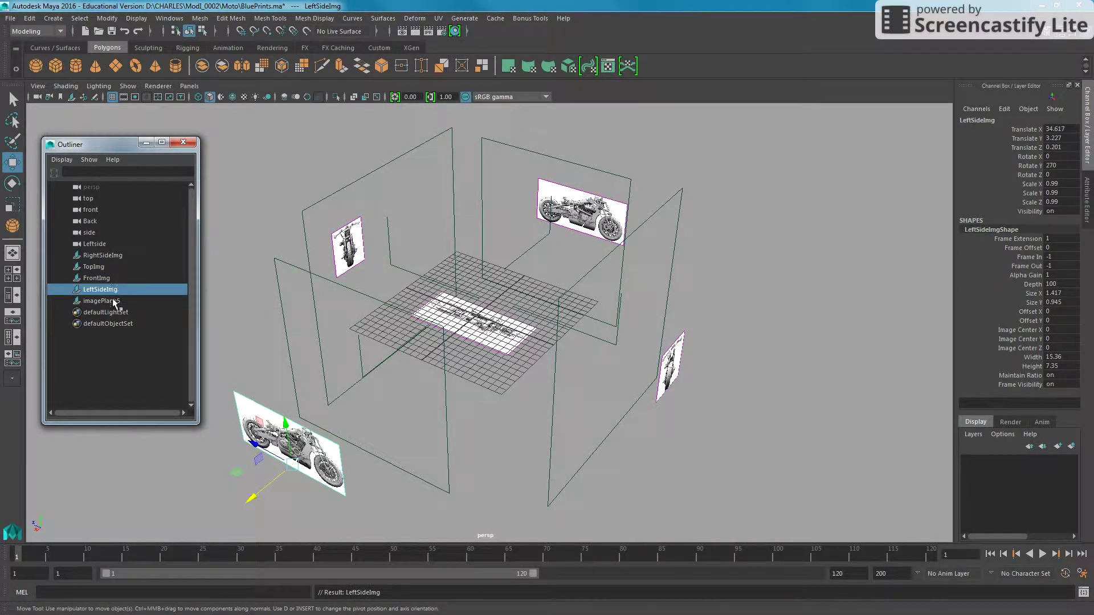
{"action": "double_click", "coordinate": [114, 301]}
{"action": "type", "text": "BackImg"}
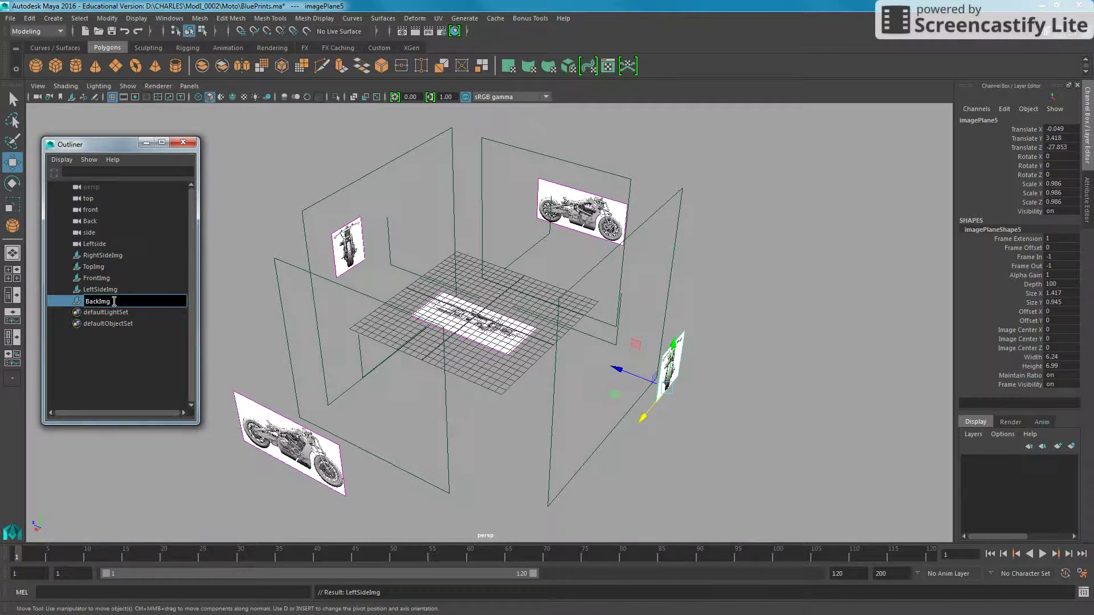
{"action": "key", "text": "Return"}
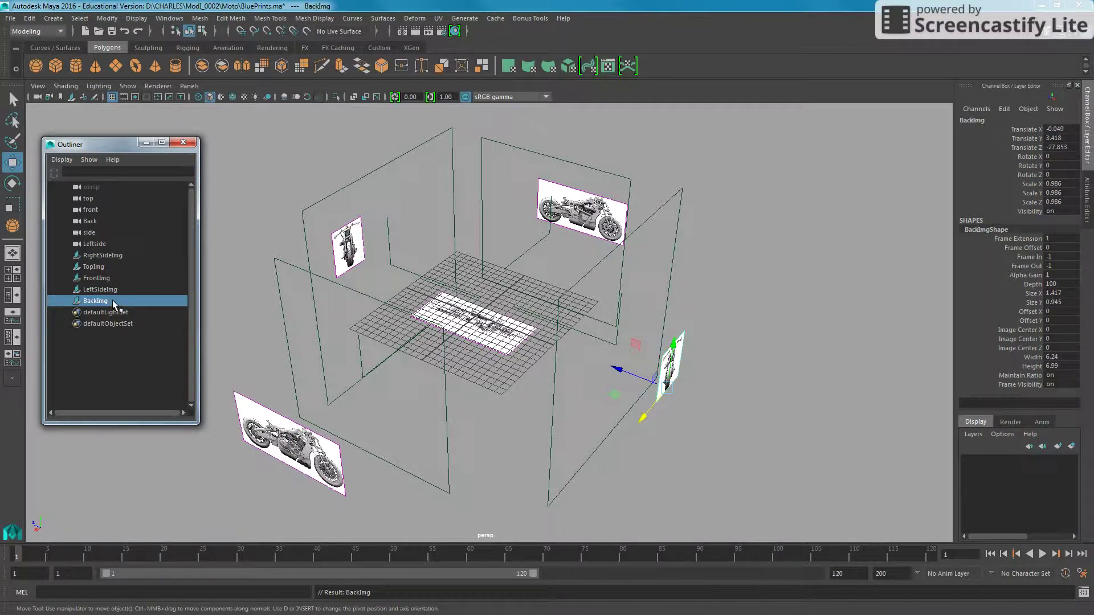
Group RightSideImg through BackImg with Ctrl+G and rename group1 to ImgPlanes
{"action": "left_click_drag", "start_coordinate": [110, 257], "coordinate": [102, 299]}
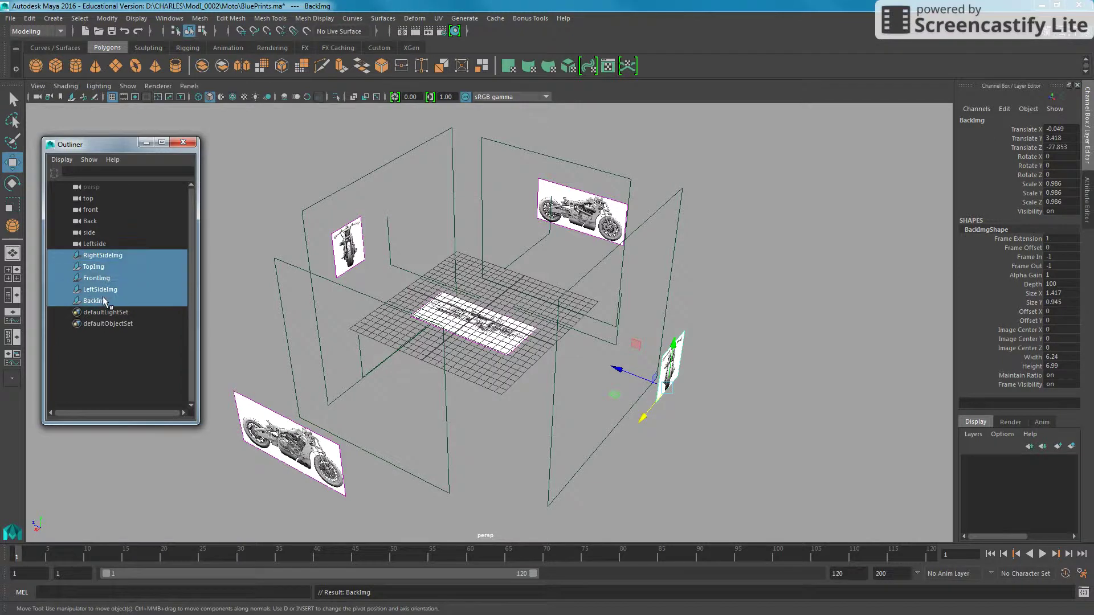
{"action": "key", "text": "ctrl+g"}
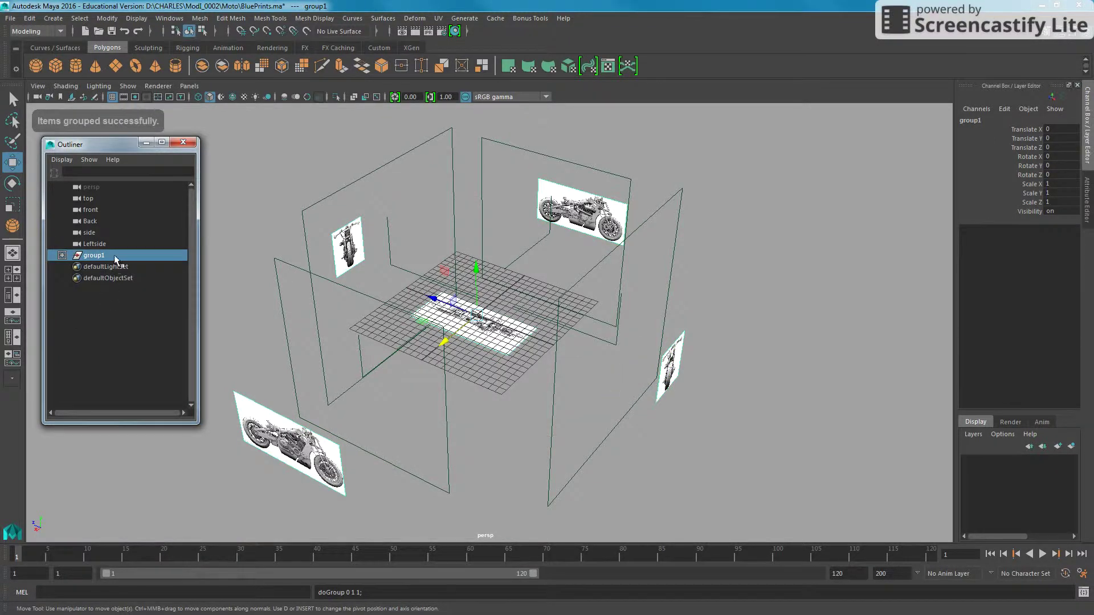
{"action": "double_click", "coordinate": [114, 257]}
{"action": "type", "text": "ImgPla"}
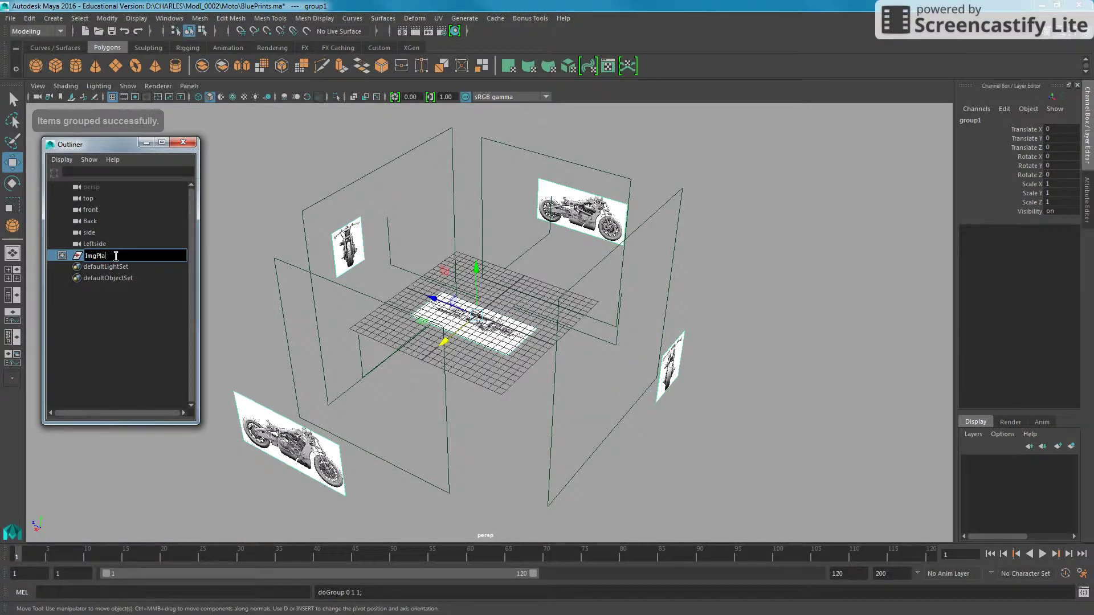
{"action": "type", "text": "nes"}
{"action": "key", "text": "Return"}
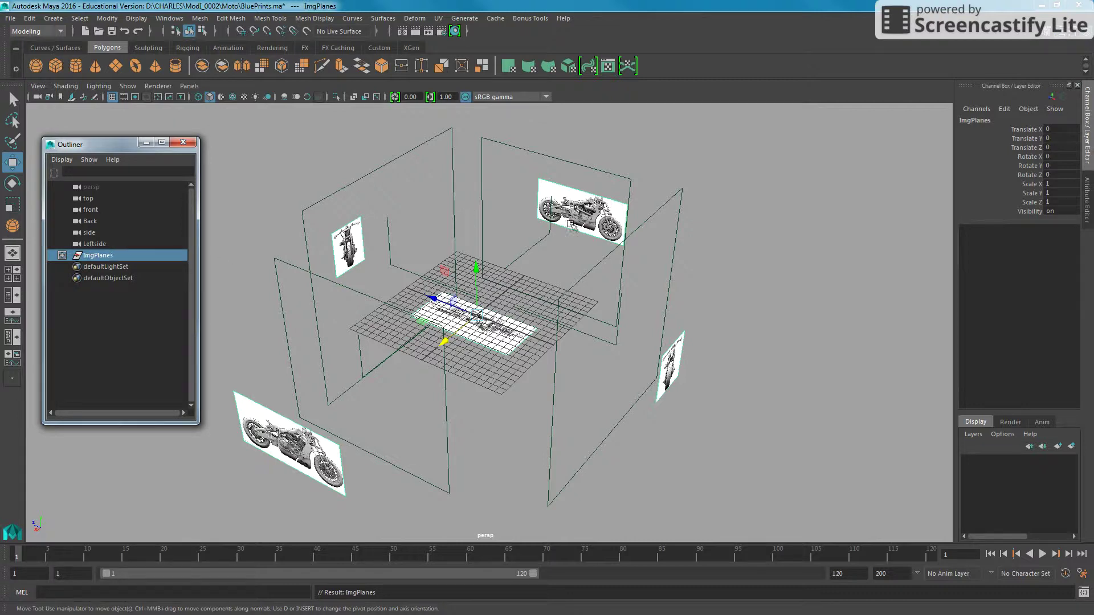